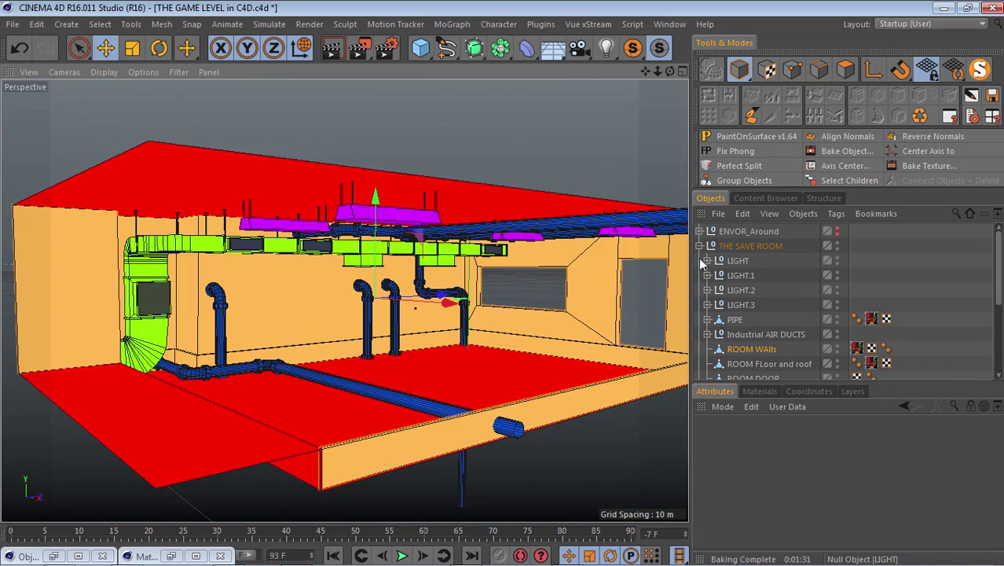
Step: Examine the contents of THE SAVE ROOM group and the color-coded room model
click(699, 246)
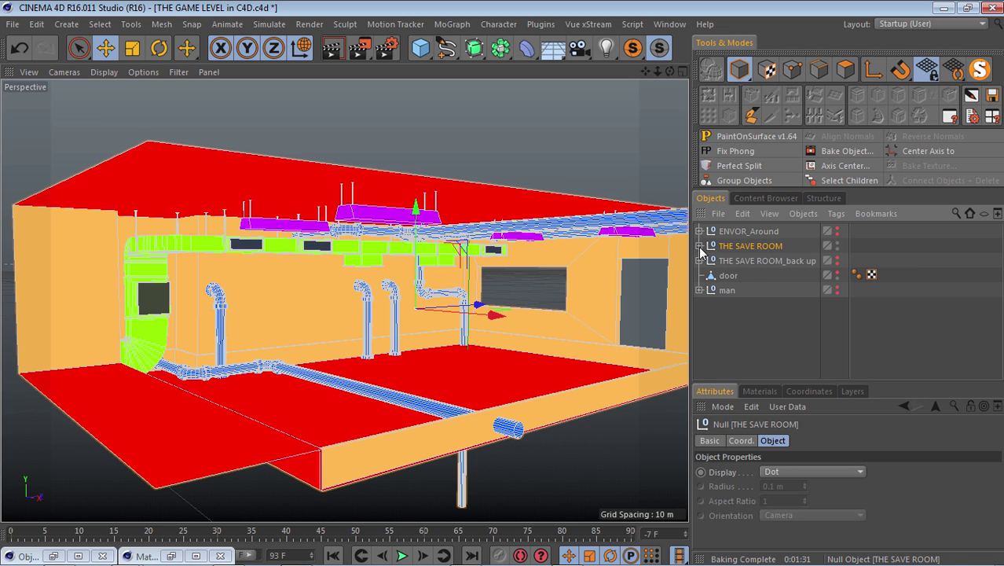
click(699, 246)
scroll(354, 307, down, 6)
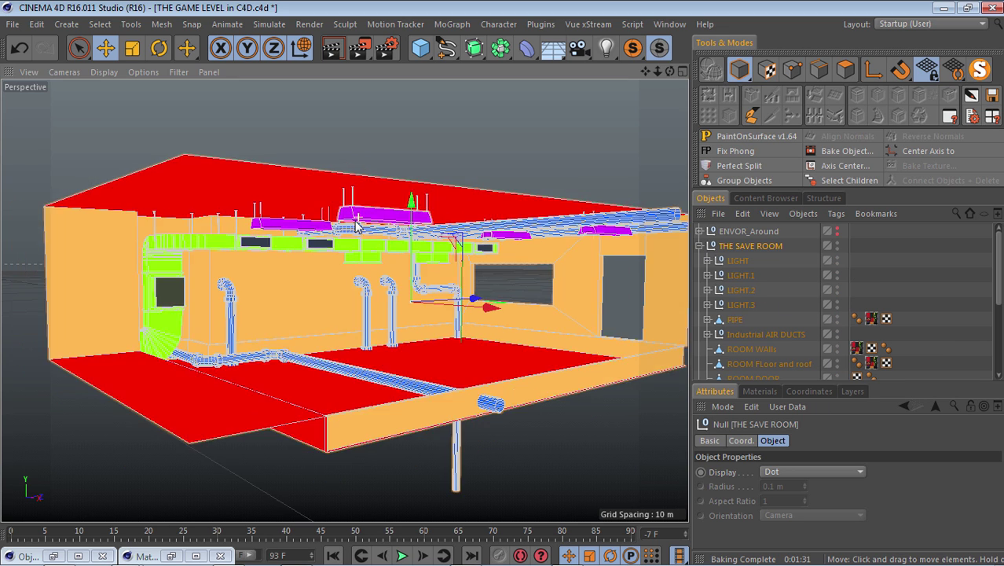
scroll(350, 297, up, 6)
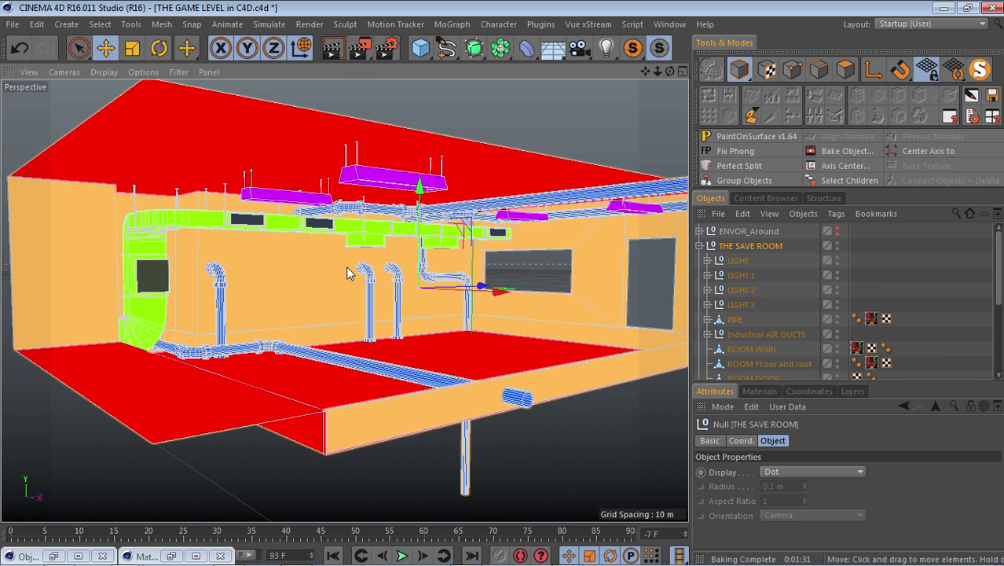
scroll(346, 265, down, 2)
scroll(529, 271, up, 2)
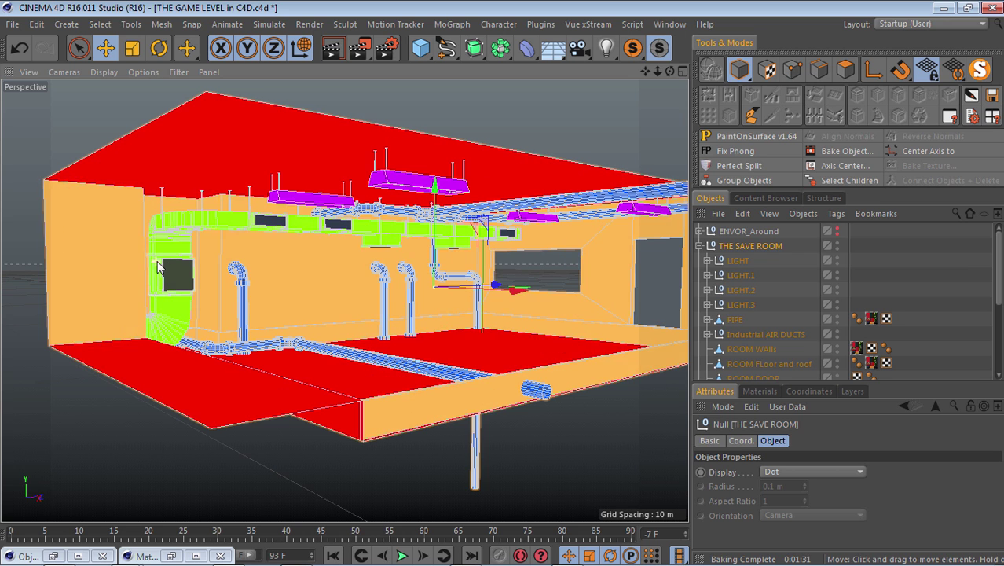
Step: Review the materials, the layer list with its layer creation options, and the layer assignment options of the room floor and roof material
click(759, 391)
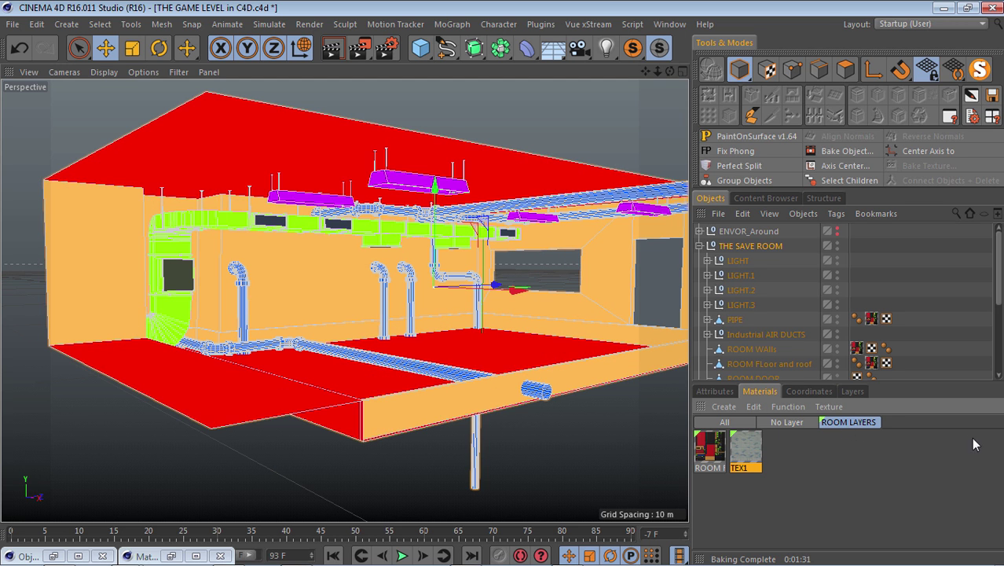
click(853, 391)
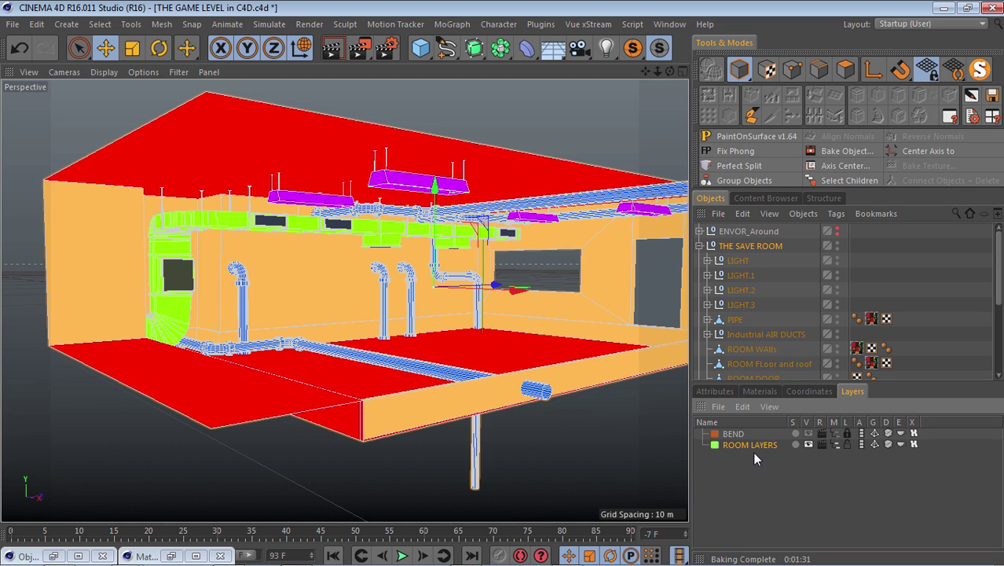
click(718, 406)
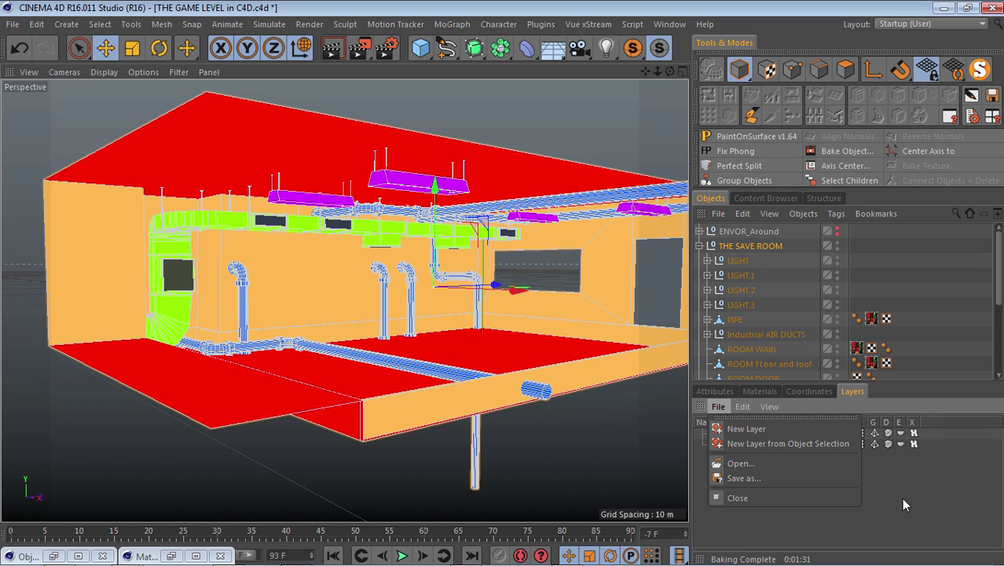
click(860, 405)
click(756, 391)
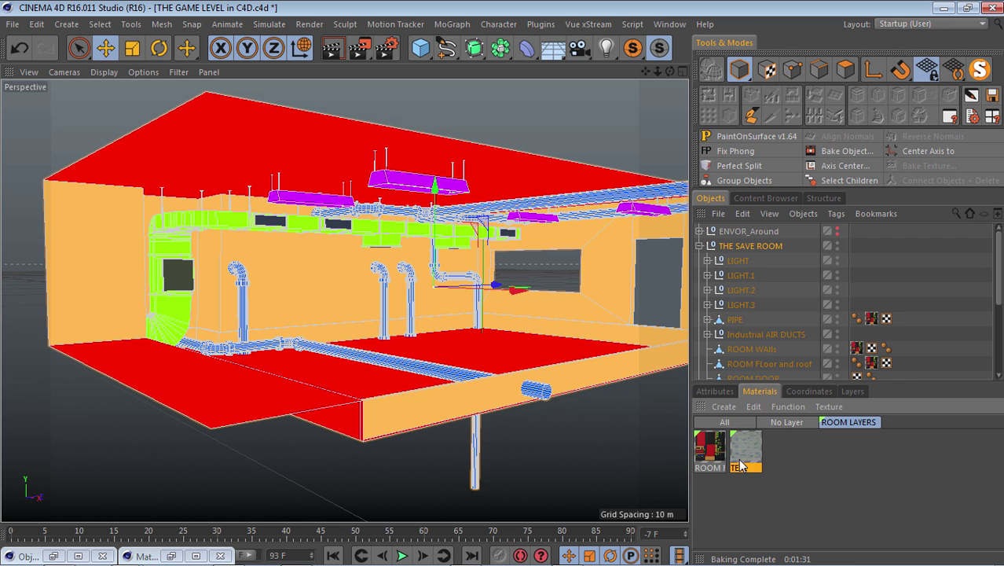
double_click(711, 448)
click(290, 241)
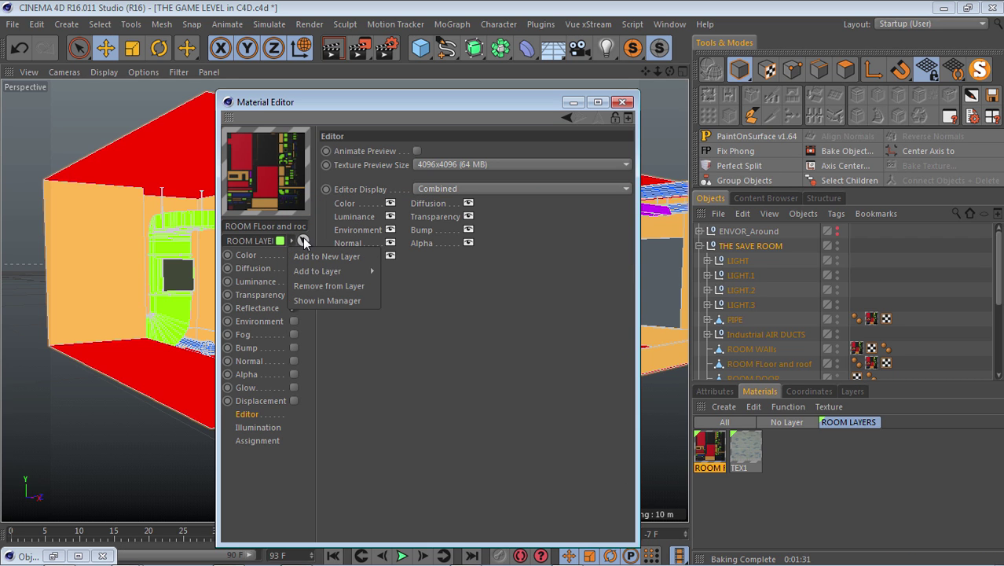
mouse_move(309, 271)
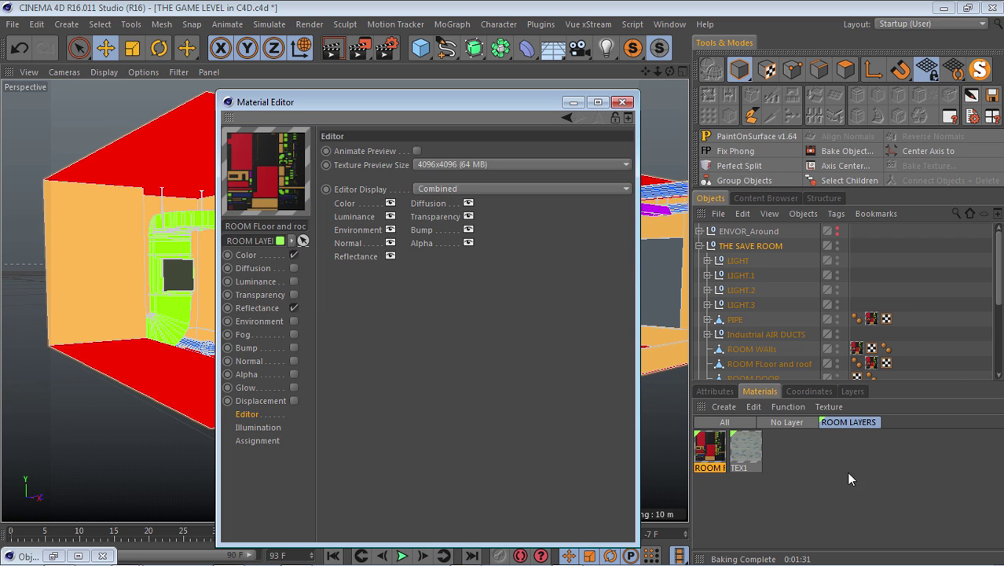
click(623, 102)
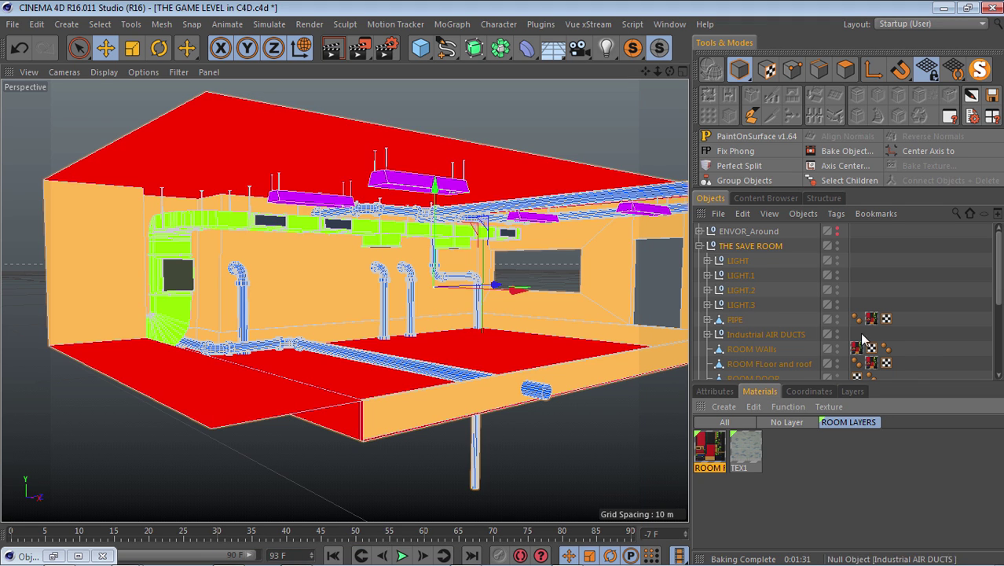
Step: Inspect the floor and roof object and the walls object, and compare the full material list with the ROOM LAYERS materials
click(761, 364)
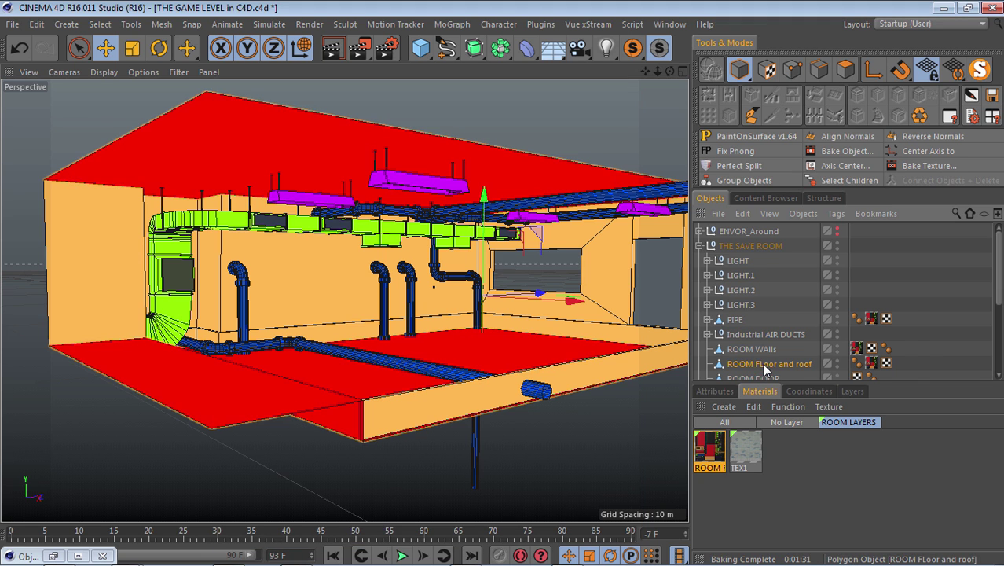
click(748, 349)
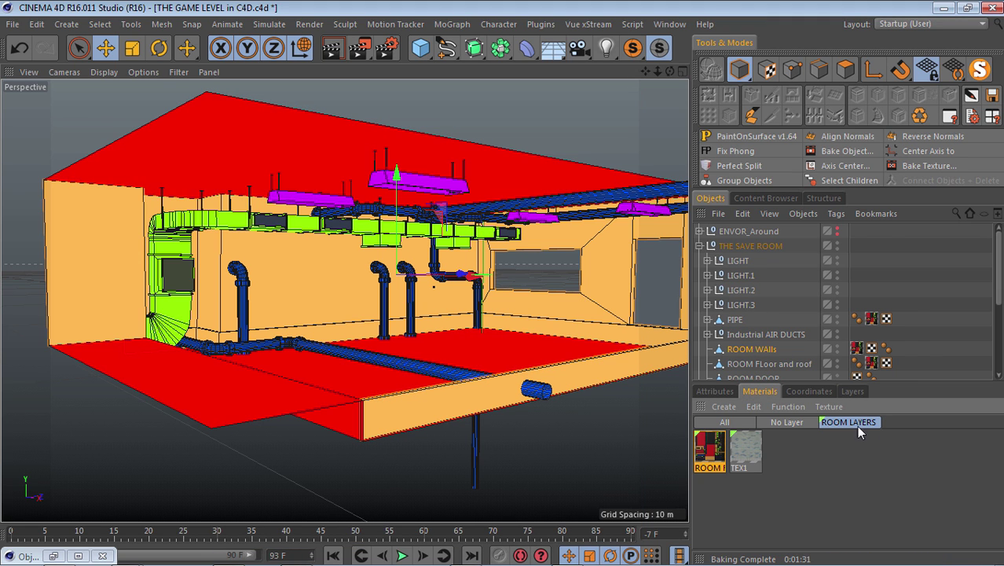
scroll(197, 193, up, 4)
scroll(194, 218, down, 6)
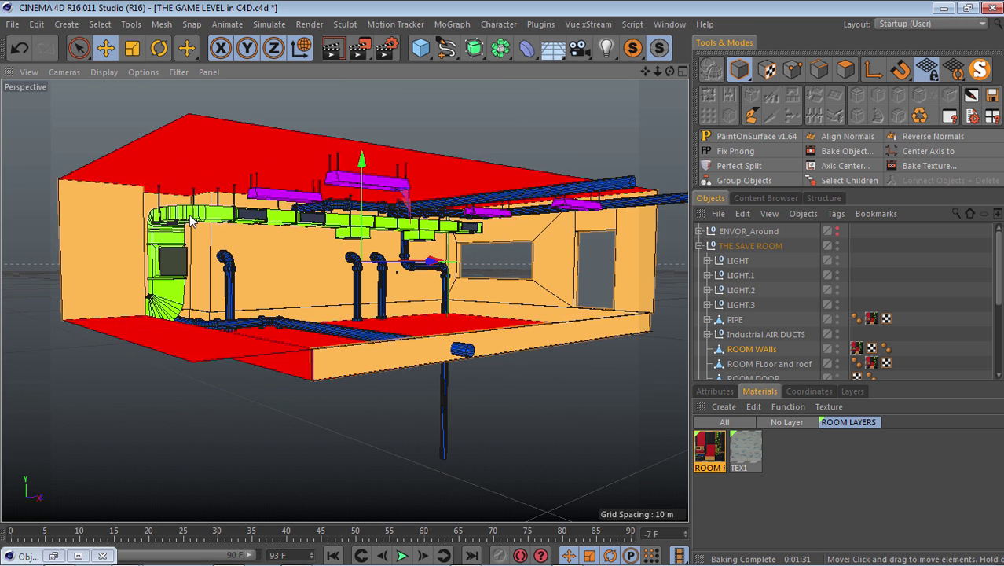
scroll(191, 215, up, 3)
click(723, 422)
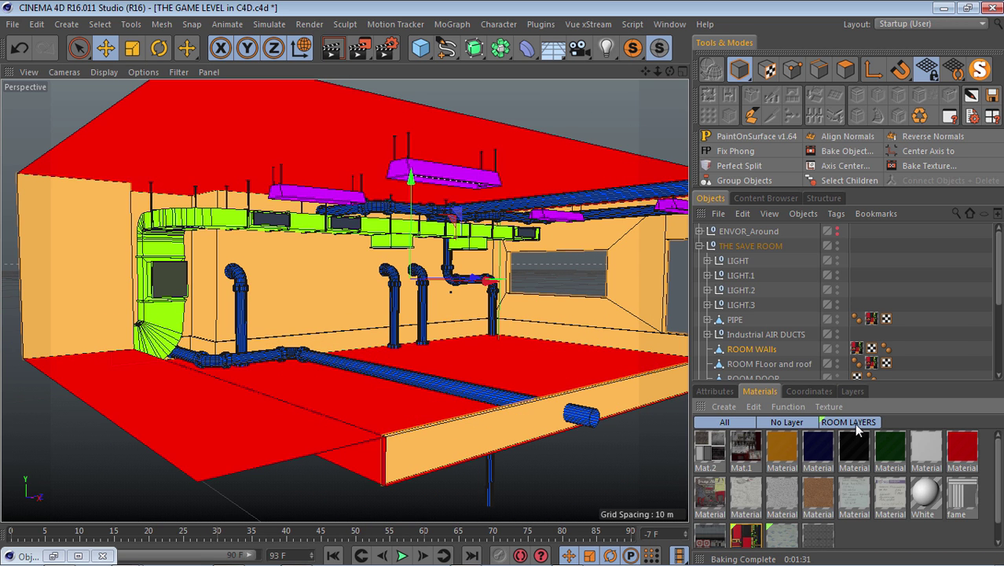
click(848, 422)
Step: Rename the TEX1 brick material as TEX.1 and check its color texture settings
click(744, 448)
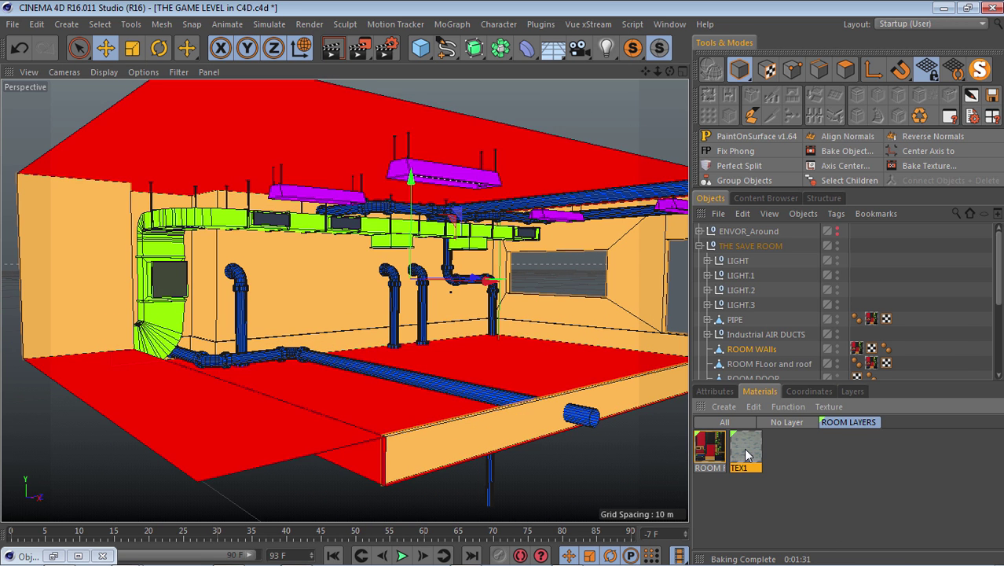
double_click(744, 447)
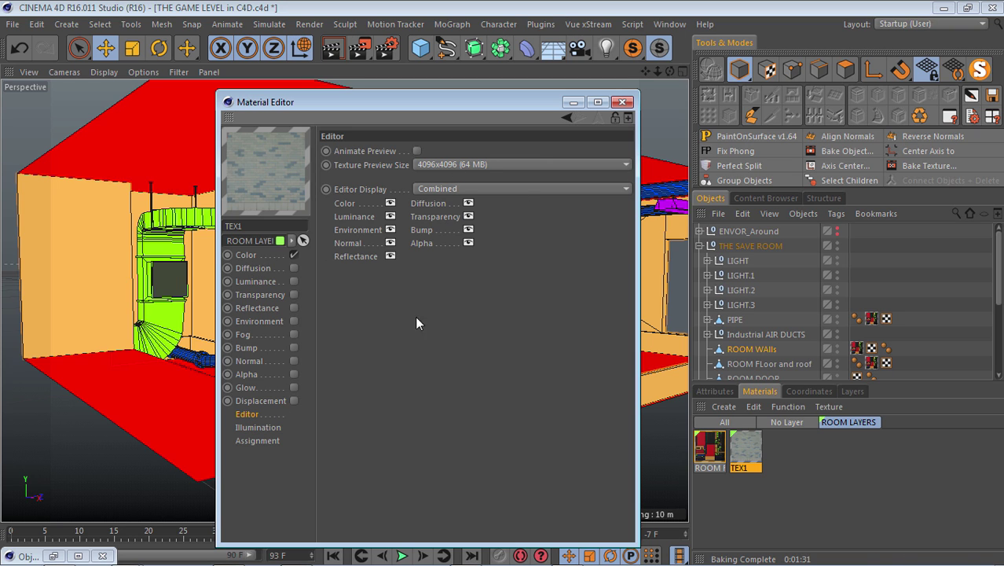
click(244, 254)
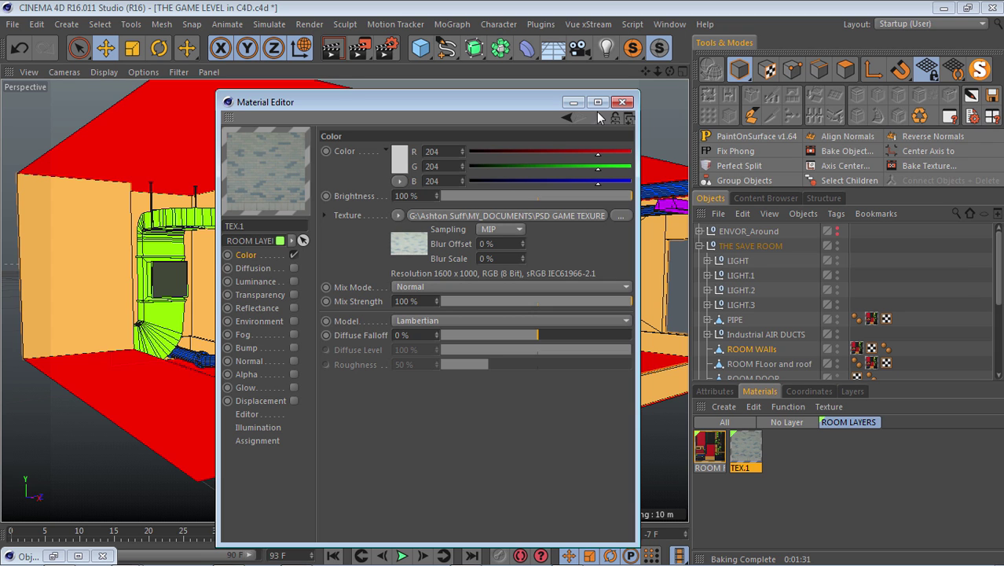
click(622, 103)
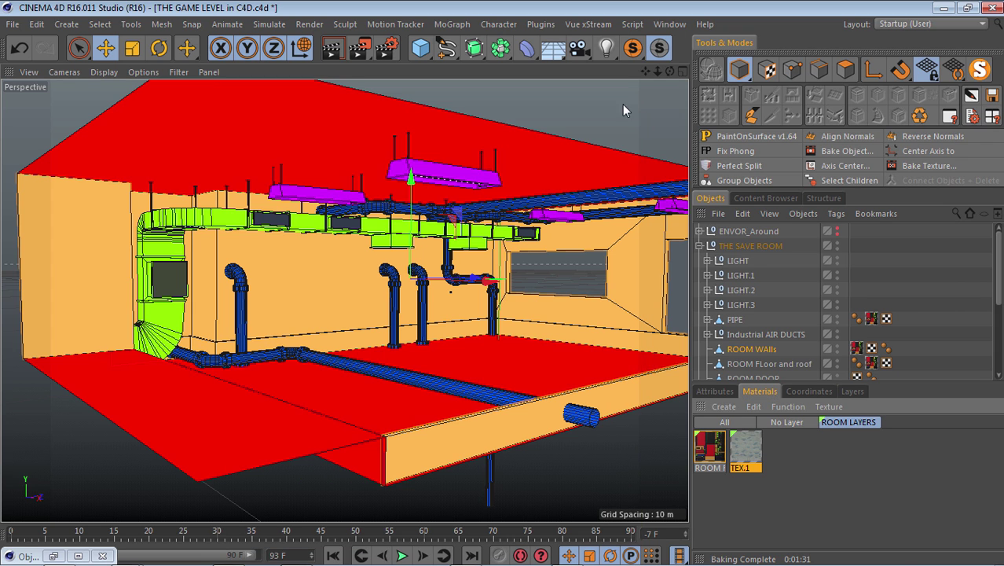
Step: Apply the TEX.1 material to the room walls and set its projection to Cubic
drag(747, 446, 269, 309)
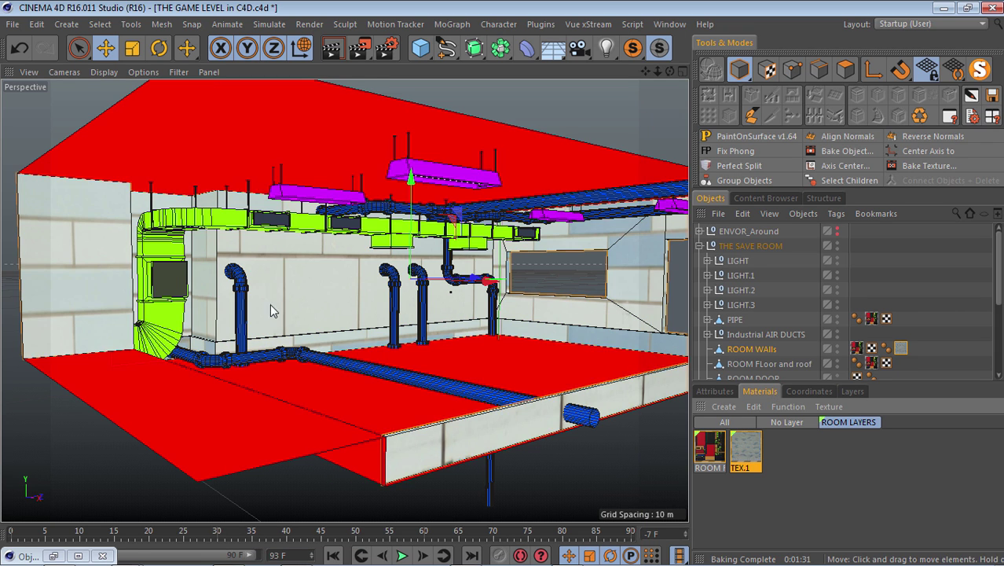
click(706, 392)
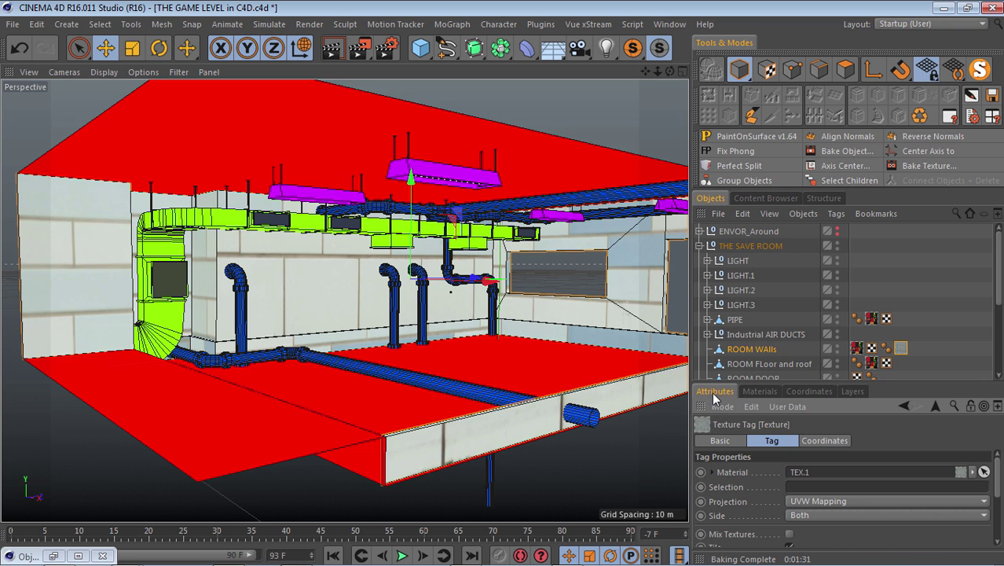
click(794, 507)
click(795, 457)
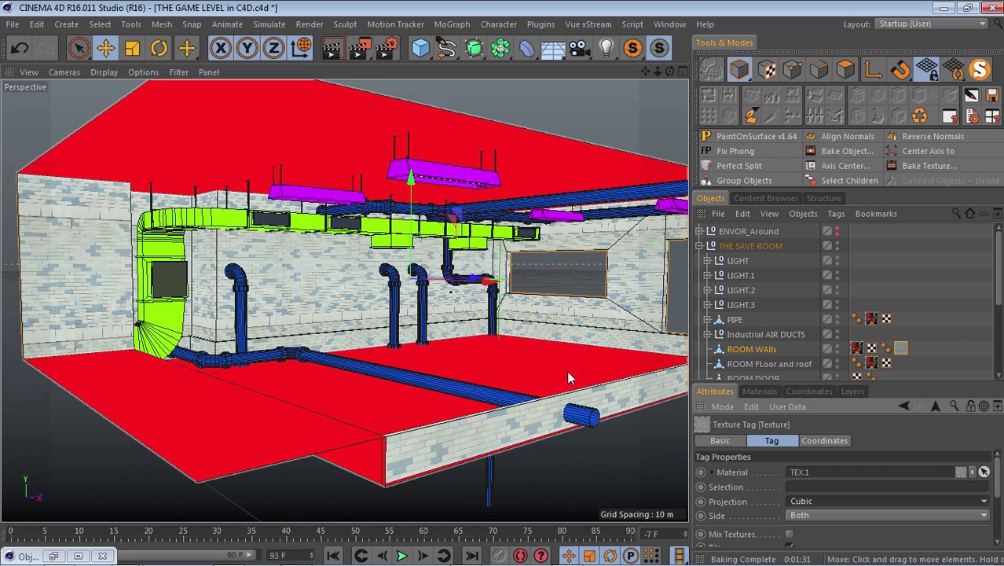
Step: Isolate the room walls object so that only it shows in the 3D view
click(751, 349)
click(631, 49)
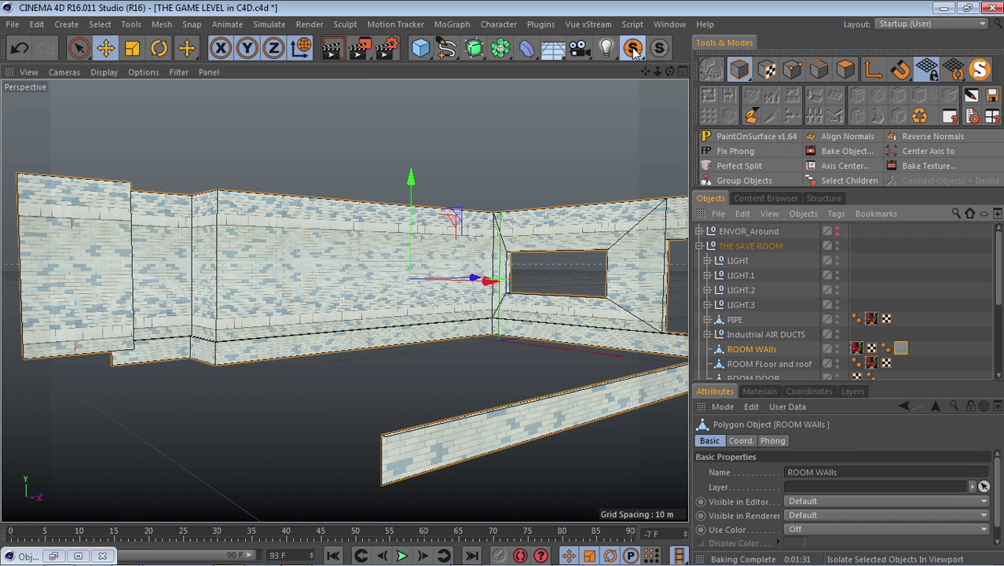
scroll(83, 284, down, 5)
scroll(188, 322, up, 4)
scroll(218, 291, down, 3)
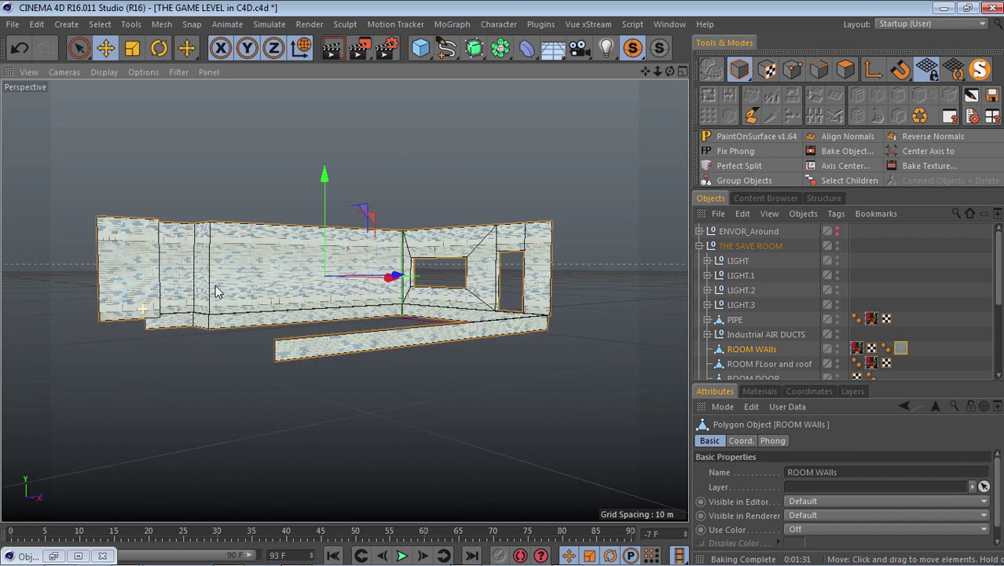
scroll(232, 275, up, 2)
Step: In Texture mode, shift the walls' brick texture projection to offsets of about 36.2 % U and 5.8 % V
click(767, 71)
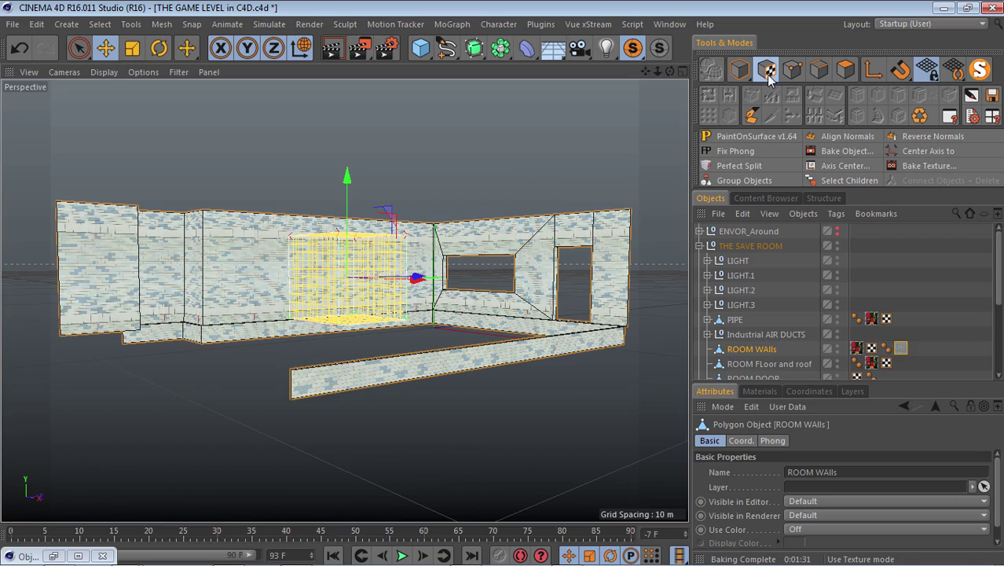
scroll(385, 231, up, 4)
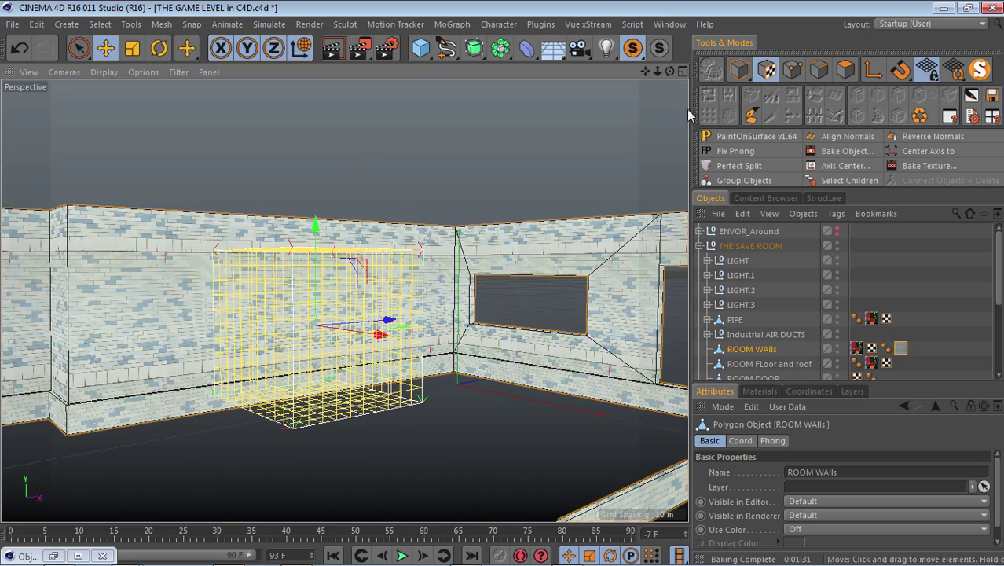
mouse_move(670, 72)
mouse_down()
mouse_move(550, 142)
mouse_move(664, 75)
mouse_up()
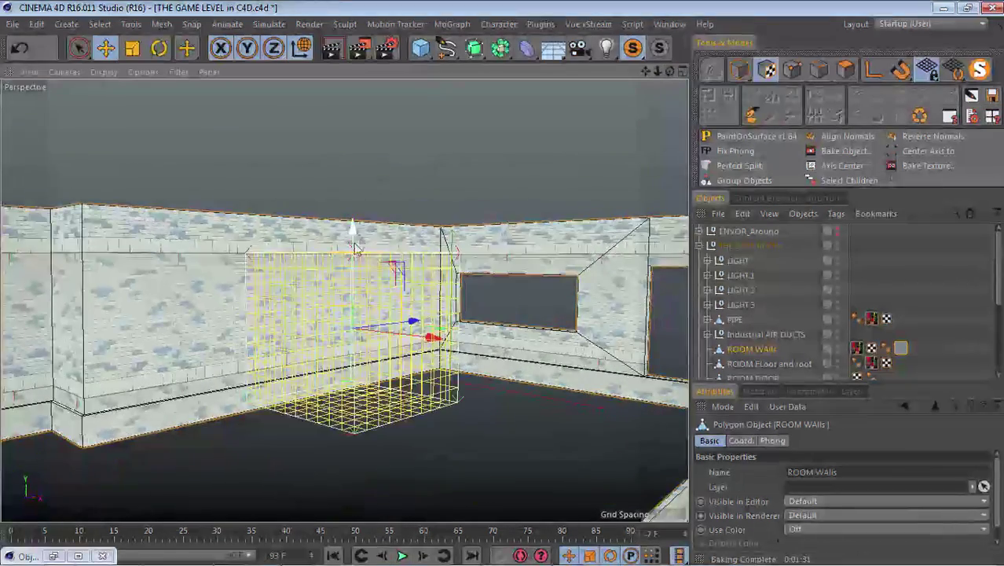
drag(354, 228, 375, 243)
mouse_move(433, 338)
mouse_down()
mouse_move(546, 363)
mouse_move(429, 337)
mouse_up()
scroll(437, 346, down, 4)
scroll(437, 389, up, 5)
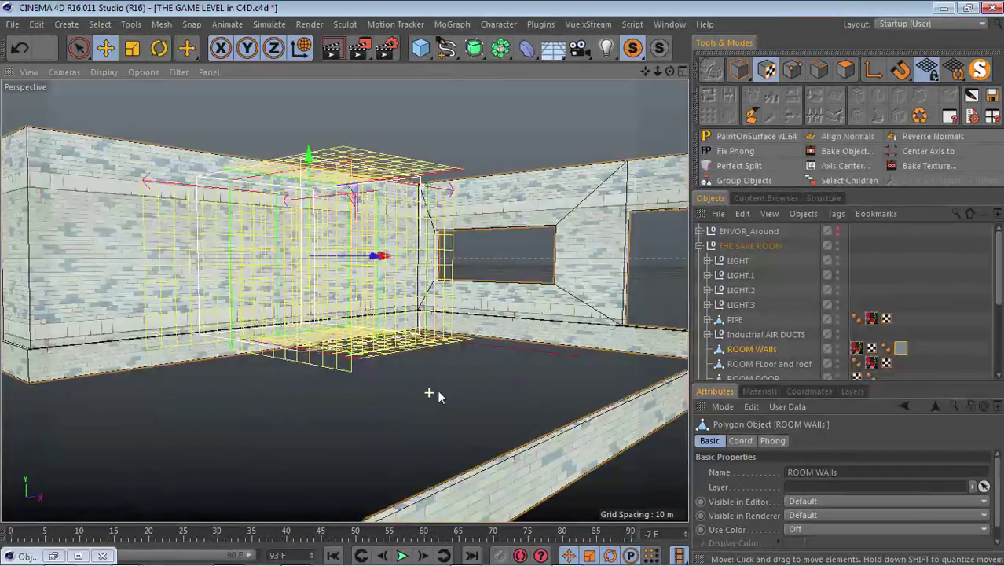
scroll(438, 389, down, 2)
Step: Set the walls' texture tiling to 0.2 tiles in U and 0.3 tiles in V
click(901, 348)
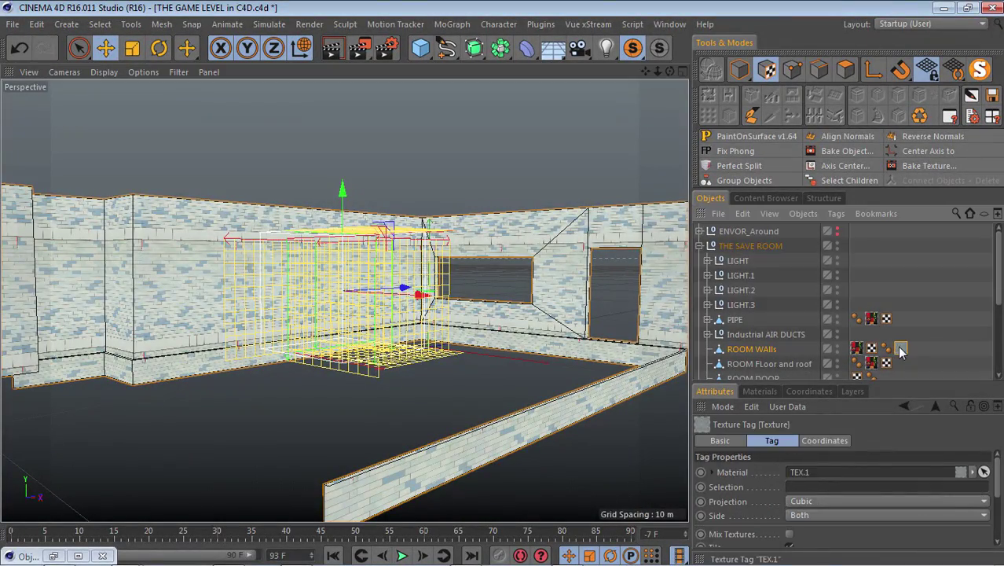
drag(998, 471, 998, 519)
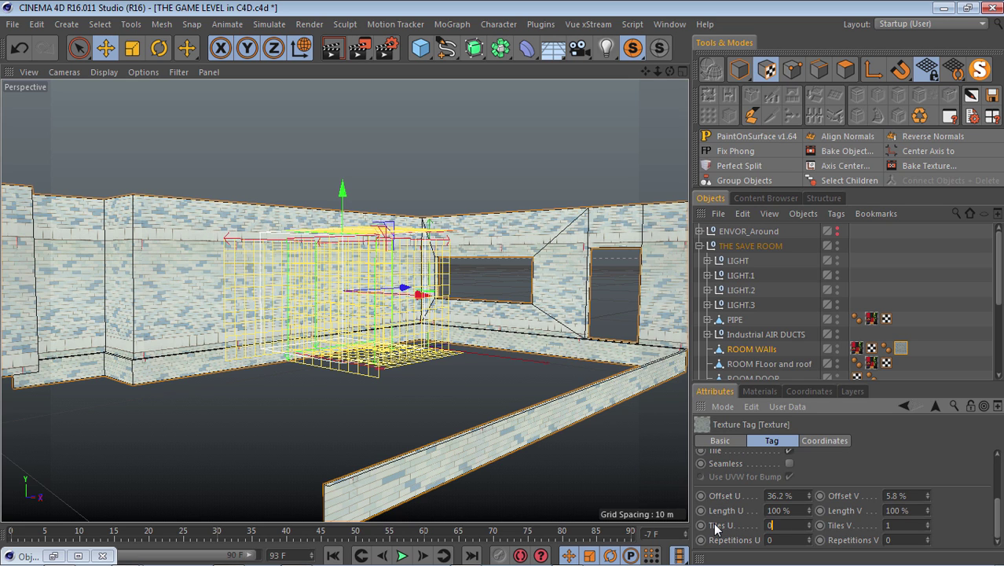
text(.2)
key(Return)
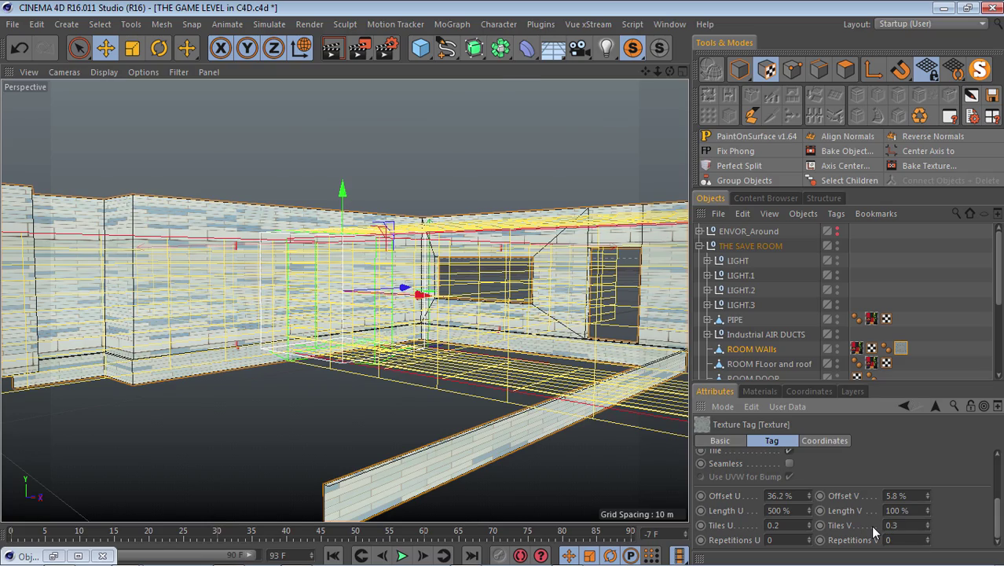
key(Return)
Step: Move the walls' texture projection down to a V offset of about 147.8 % and check the brick alignment along the walls
scroll(365, 278, down, 5)
scroll(359, 270, up, 5)
scroll(349, 236, down, 4)
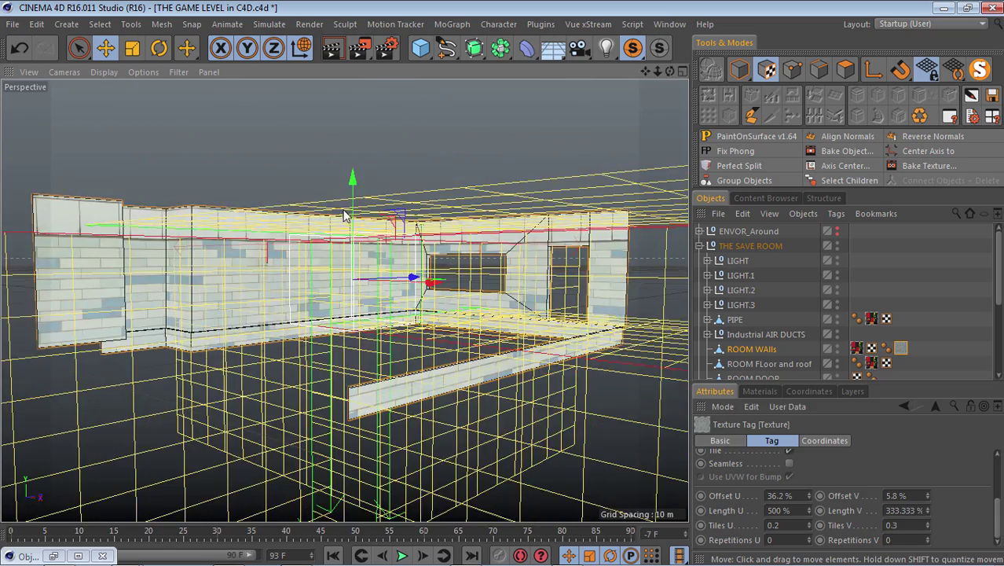
drag(352, 196, 351, 311)
scroll(288, 343, up, 4)
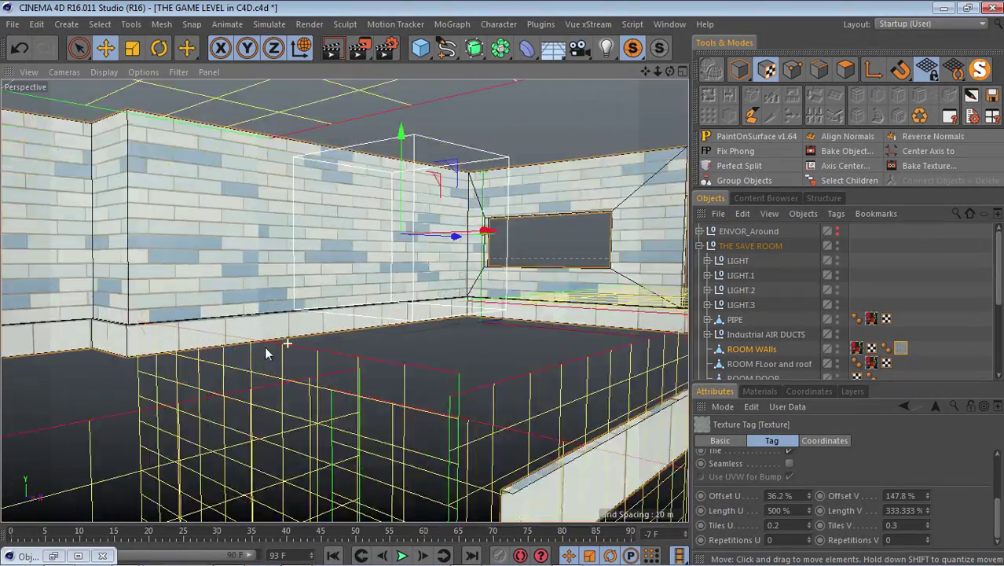
alt+right_drag(266, 353, 141, 341)
alt+right_drag(496, 390, 501, 341)
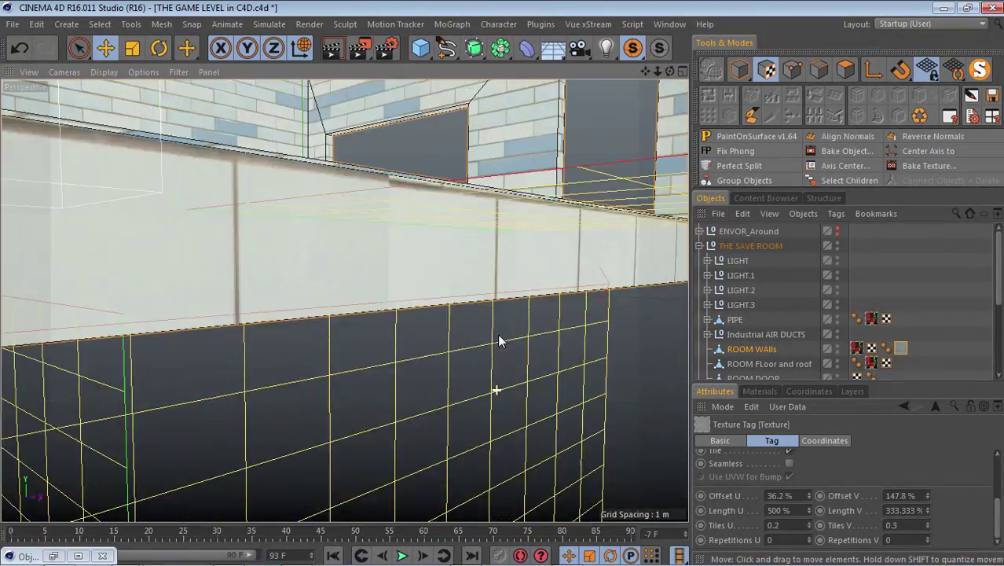
scroll(500, 340, down, 6)
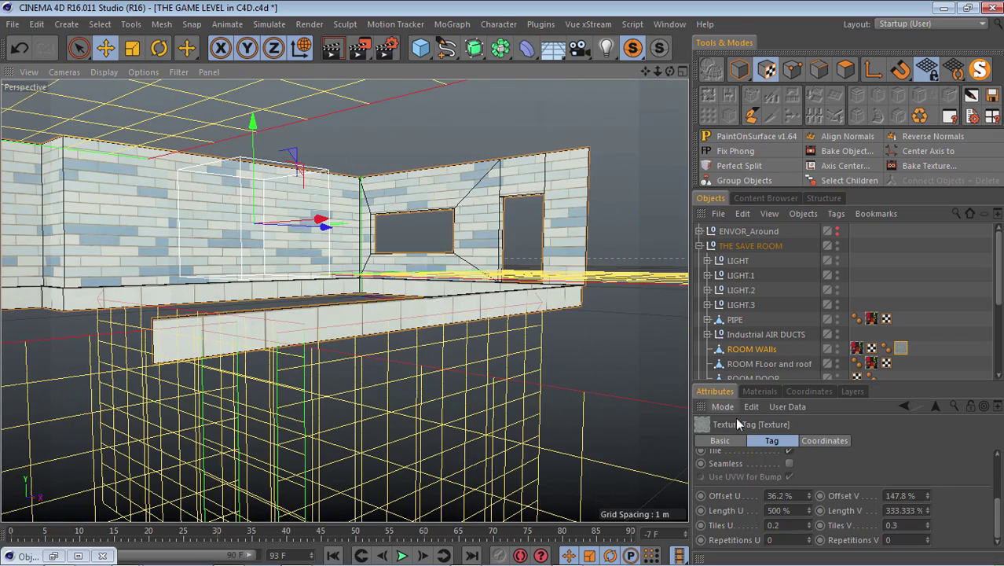
Step: Turn on seamless tiling for the walls' brick texture and shift its projection to a V offset of -188 %
click(788, 463)
scroll(157, 281, down, 3)
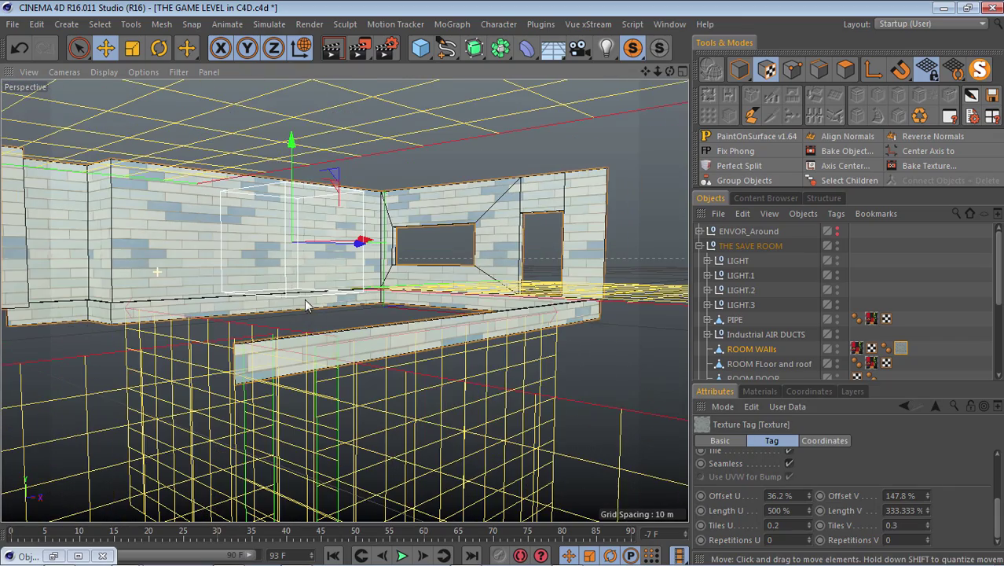
drag(292, 155, 291, 33)
scroll(318, 376, up, 5)
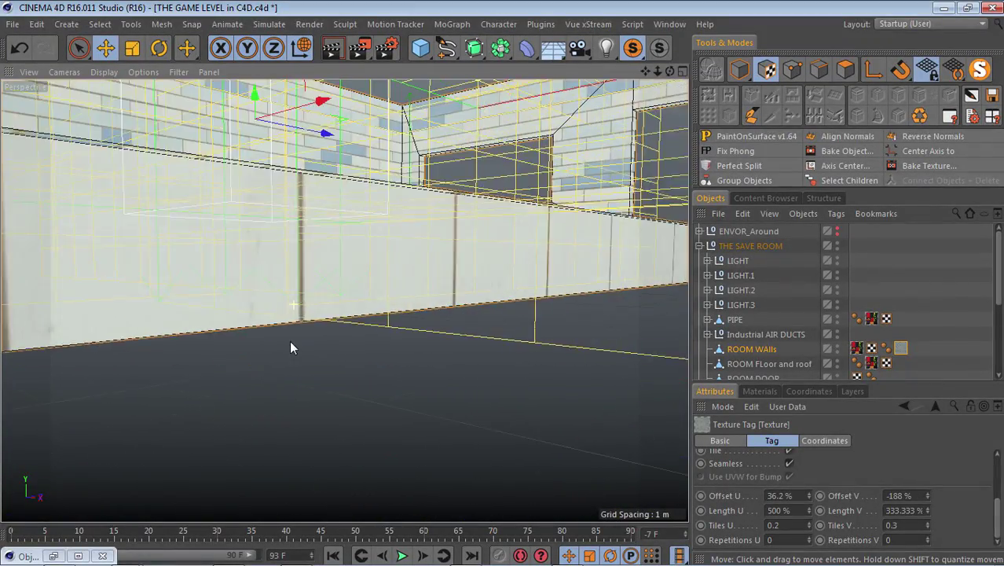
scroll(132, 292, up, 4)
scroll(310, 341, down, 3)
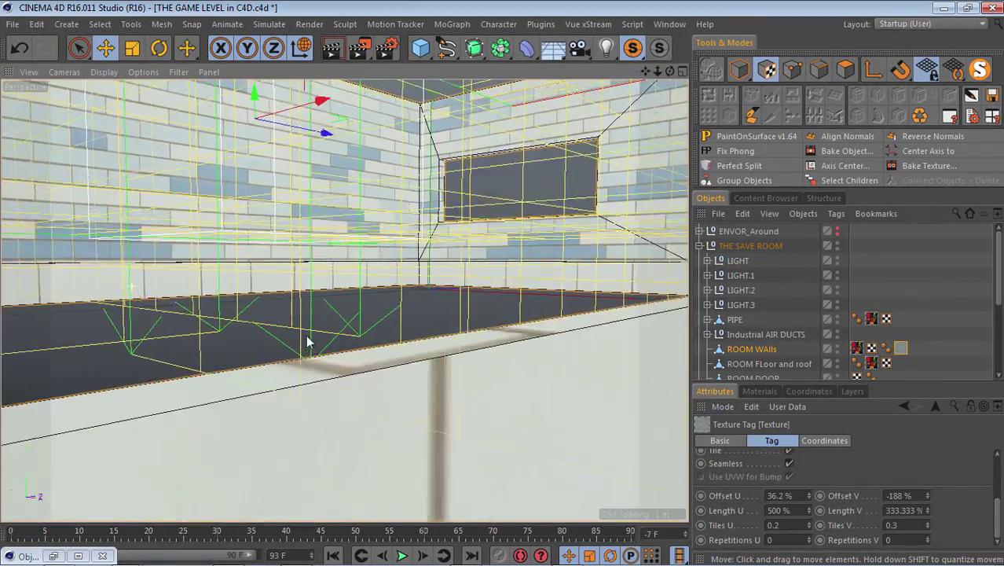
drag(658, 71, 613, 105)
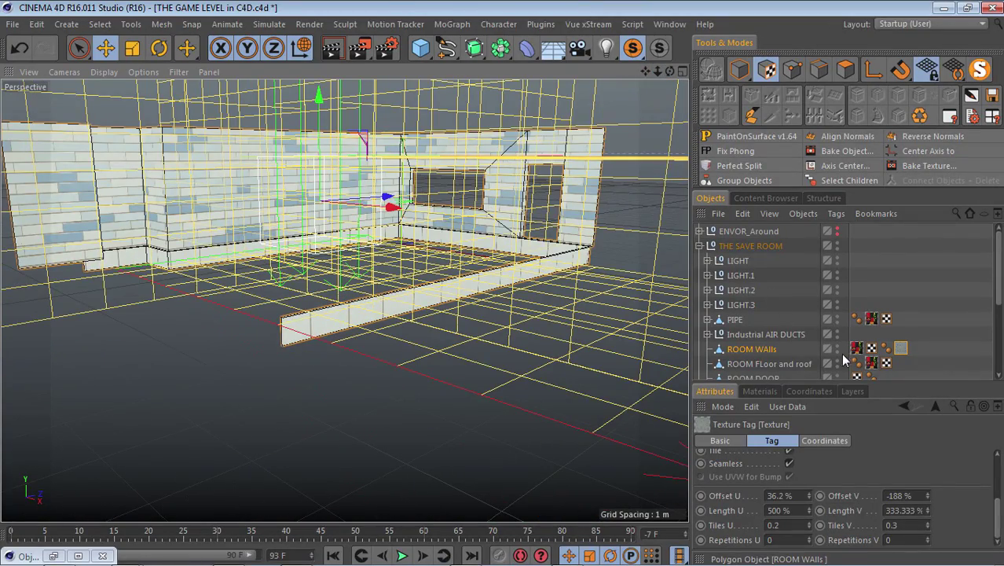
Step: Return to Model mode and check the brick alignment across the whole set of room walls
click(742, 72)
scroll(337, 166, down, 3)
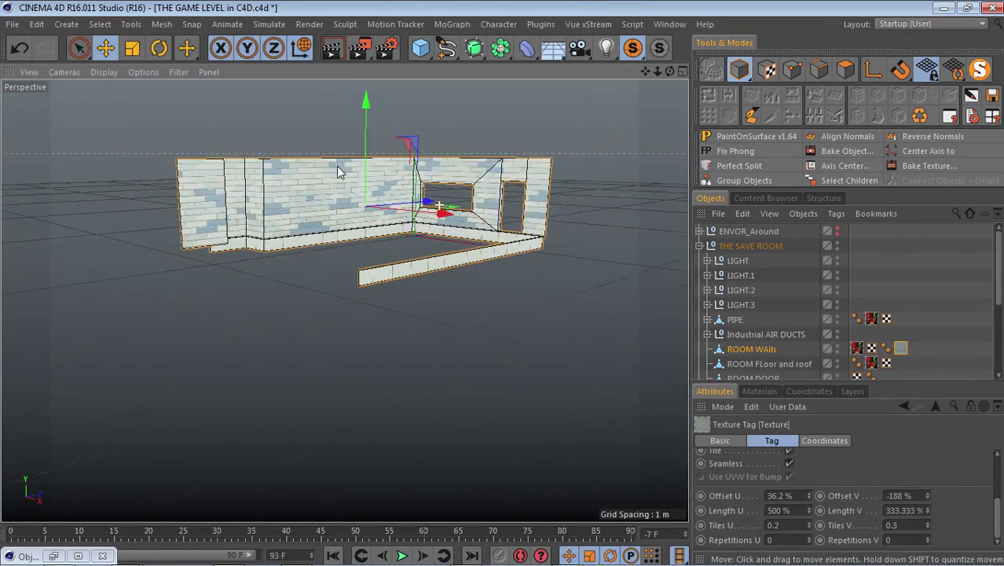
scroll(324, 212, up, 5)
scroll(201, 351, down, 5)
scroll(269, 388, up, 2)
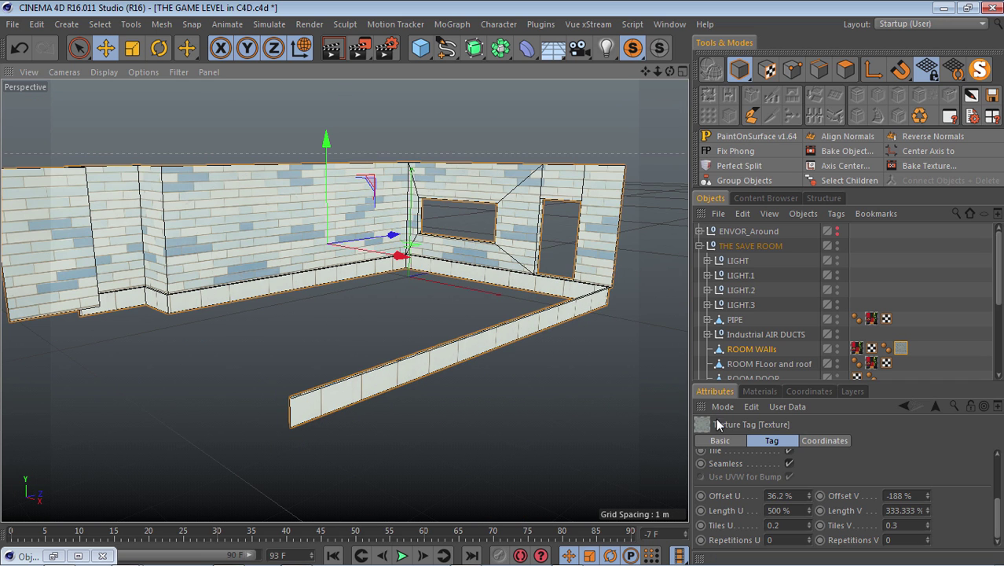
scroll(1000, 516, up, 5)
Step: Add a Bake Texture tag to the ROOM WAlls object and enable its Color channel for baking
click(768, 350)
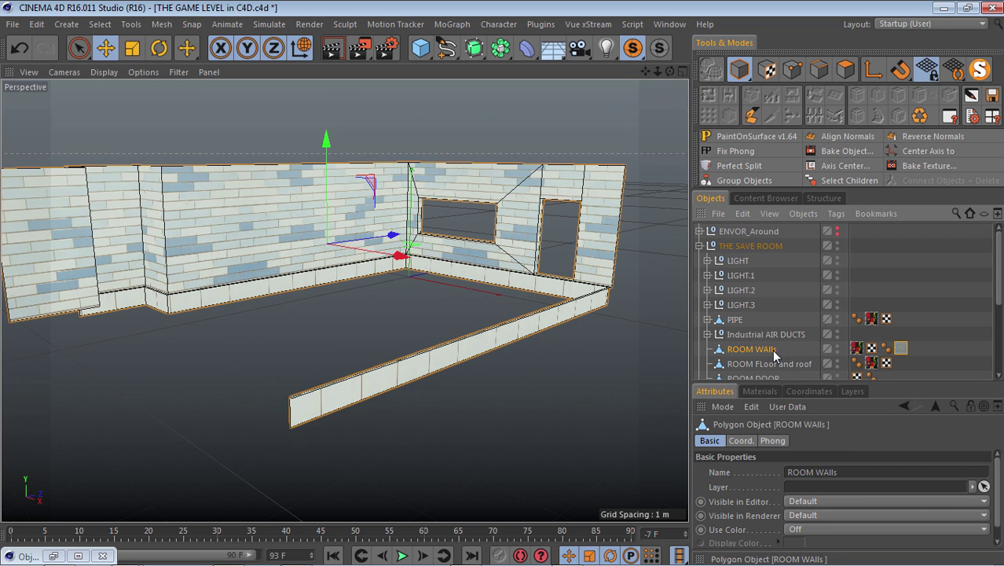
click(913, 166)
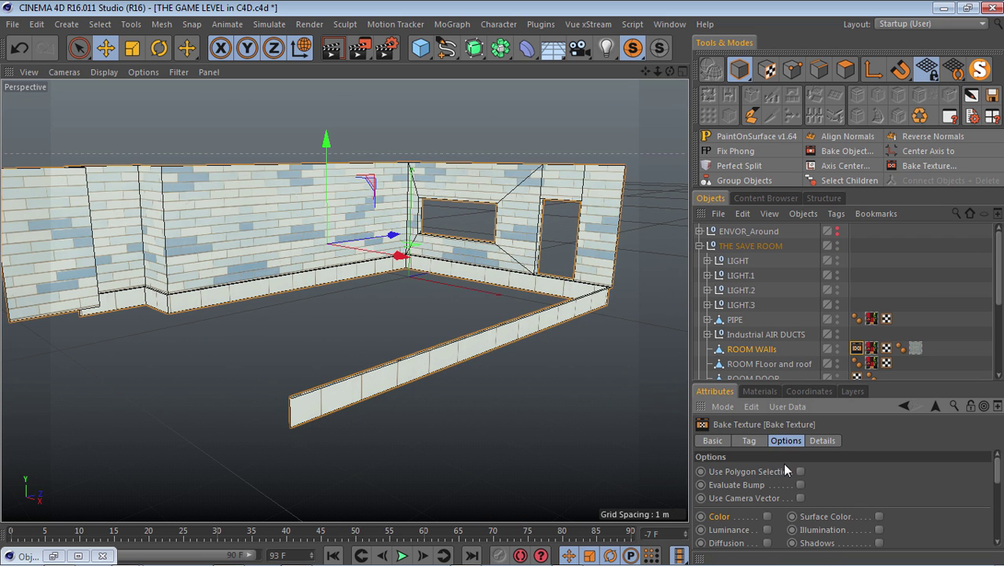
drag(1001, 472, 994, 488)
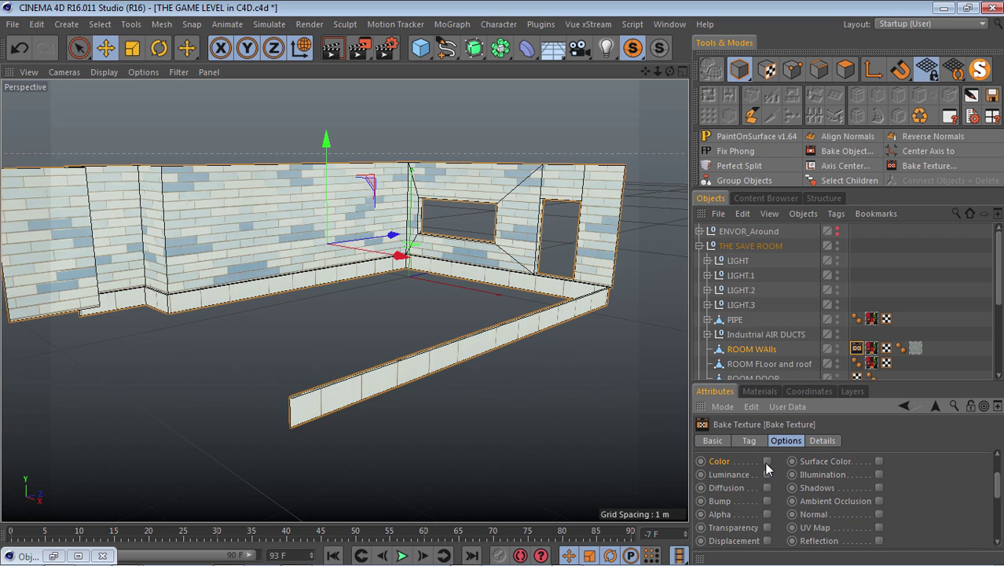
mouse_move(1000, 493)
mouse_down()
mouse_move(999, 469)
mouse_move(1000, 512)
mouse_move(997, 476)
mouse_up()
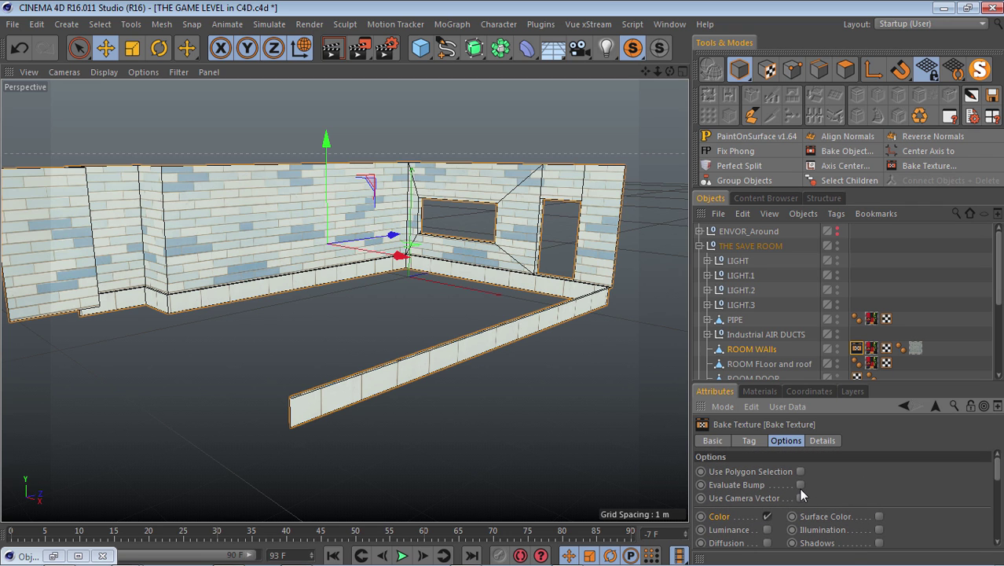
scroll(162, 266, up, 4)
scroll(162, 272, down, 5)
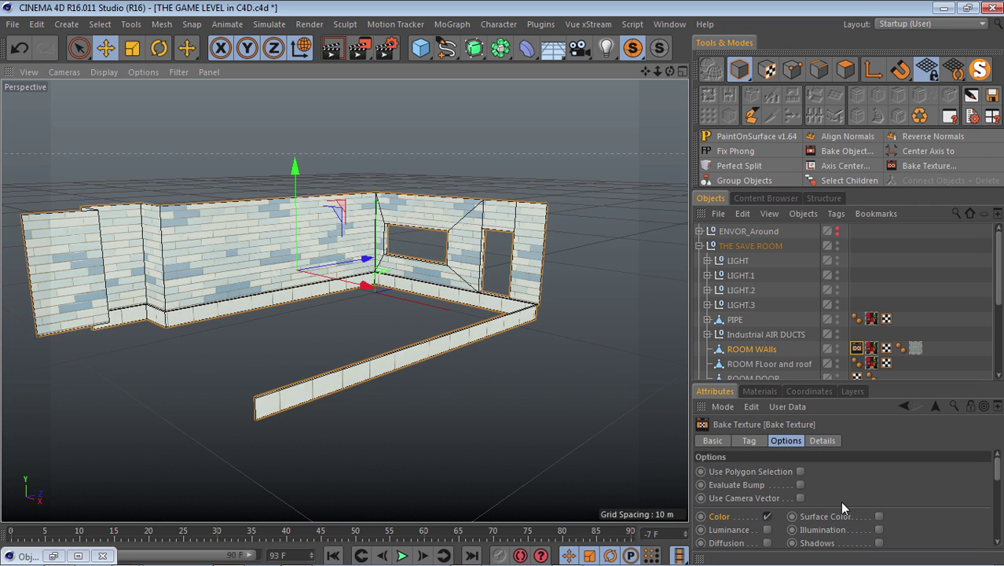
Step: Set the bake's output file to NOR_ROOM_WAllsColor in the Game level bake folder, agreeing to replace the existing file
click(748, 441)
click(978, 471)
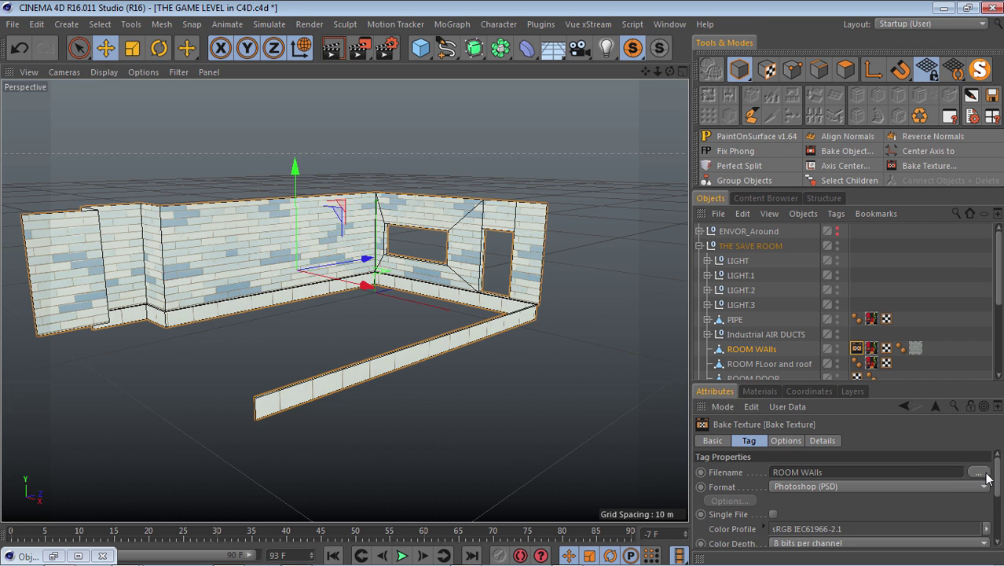
click(440, 138)
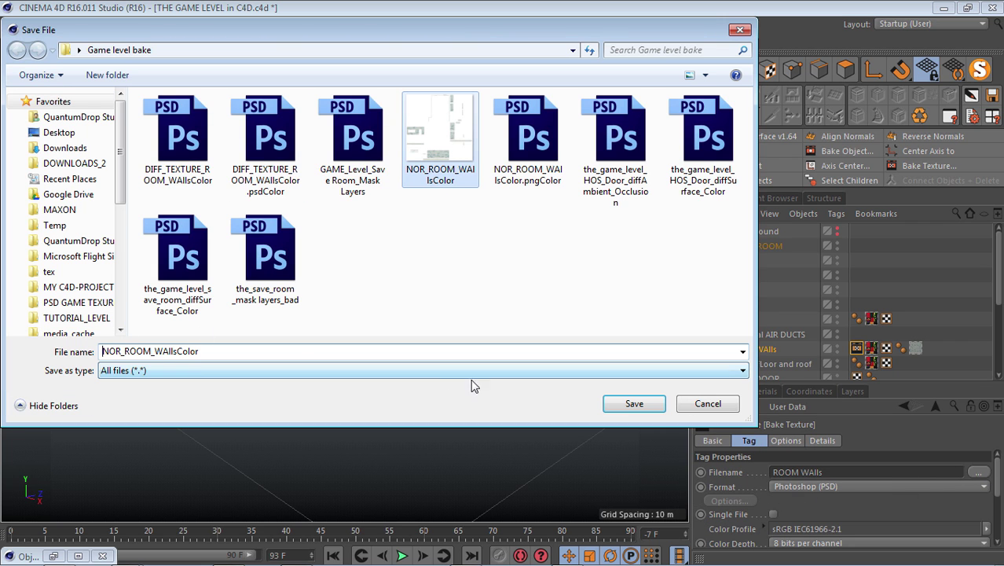
click(634, 404)
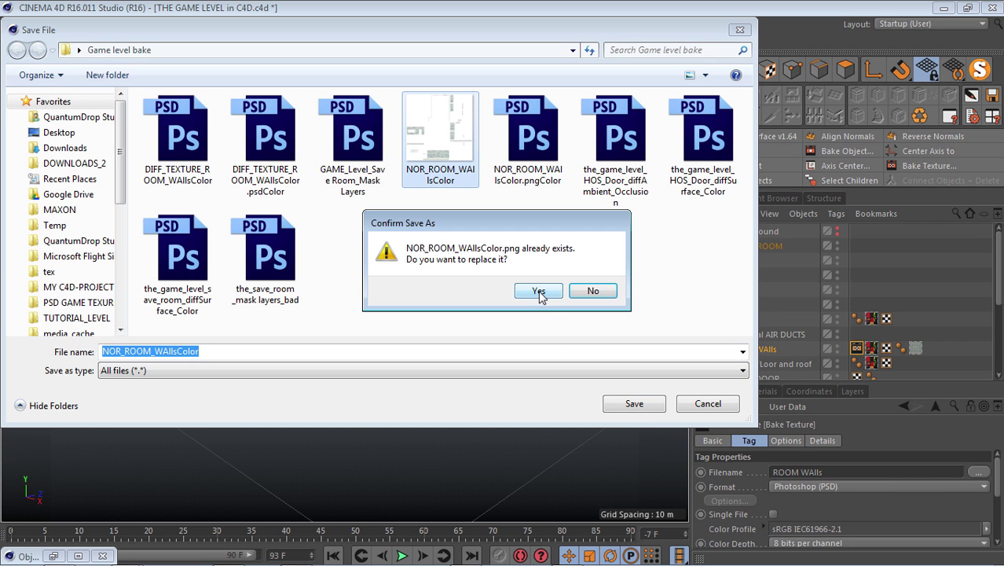
click(539, 296)
Step: Set the baked texture's width to 4096 pixels and update its height to match
drag(999, 487, 999, 525)
right_click(774, 469)
click(789, 507)
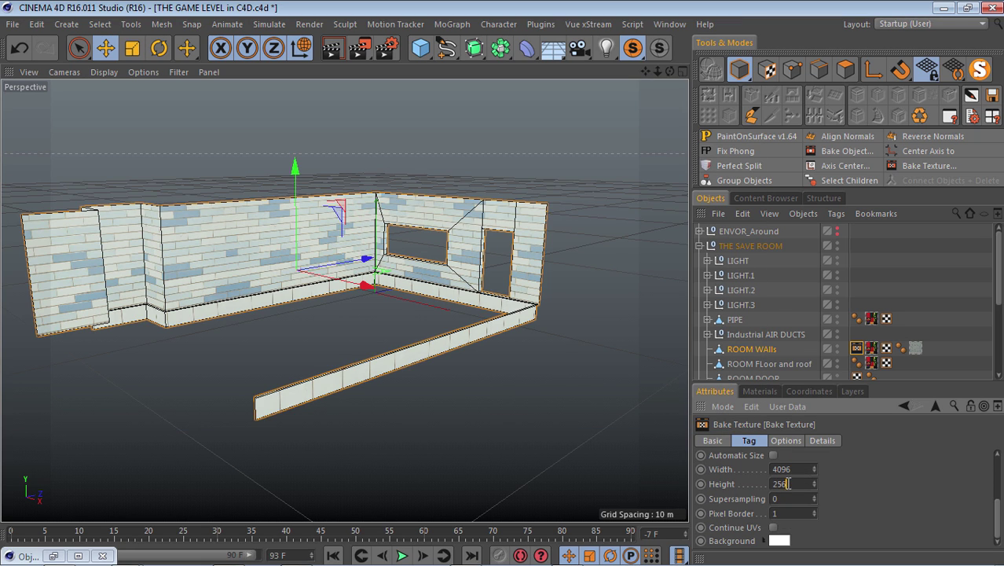
right_click(778, 484)
click(790, 522)
Step: Enable Use Polygon Selection and bake the walls' color texture, overwriting the existing file
click(786, 440)
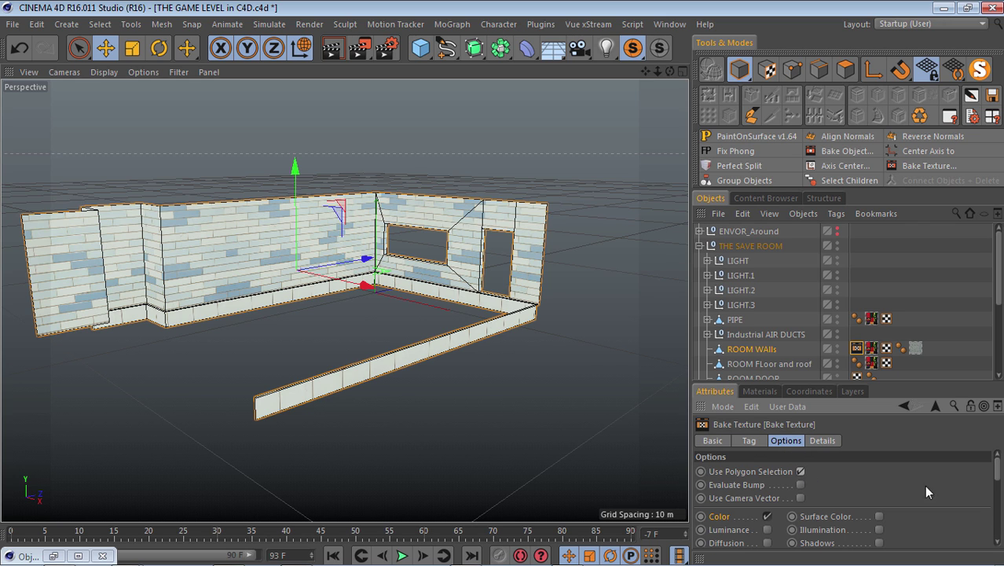
drag(998, 472, 998, 520)
click(720, 469)
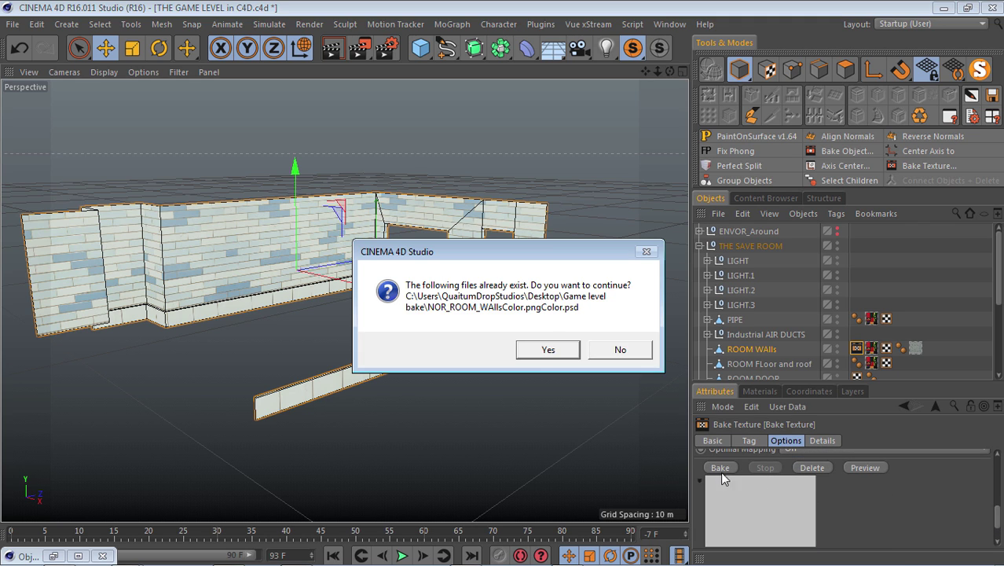
click(548, 351)
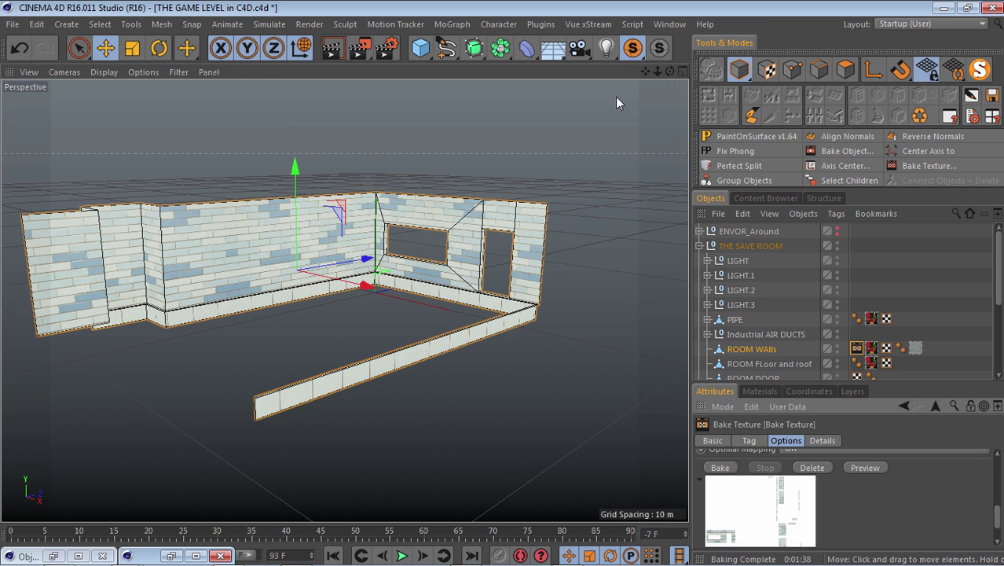
Step: Examine the brick texture on the walls from several distances and angles, including the corners and the window wall
alt+middle_drag(69, 130, 311, 177)
alt+right_drag(317, 366, 220, 183)
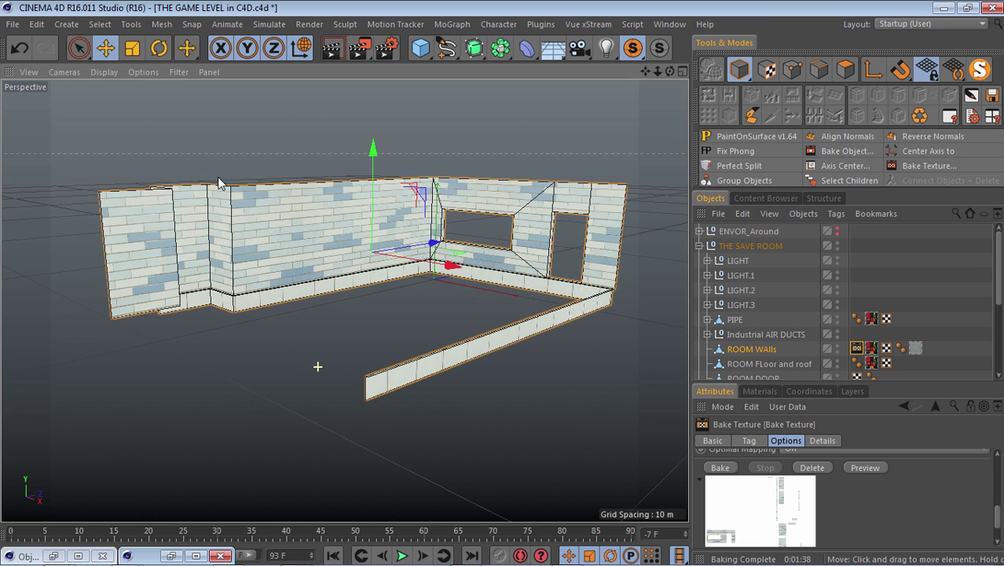
alt+drag(384, 313, 365, 220)
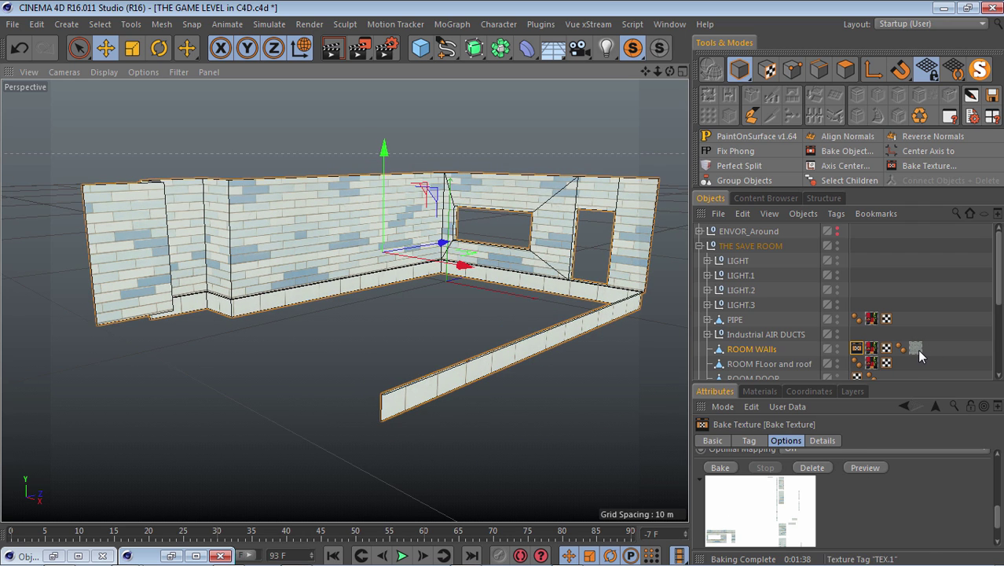
scroll(346, 176, up, 3)
scroll(346, 177, down, 3)
scroll(337, 226, up, 3)
scroll(59, 249, up, 5)
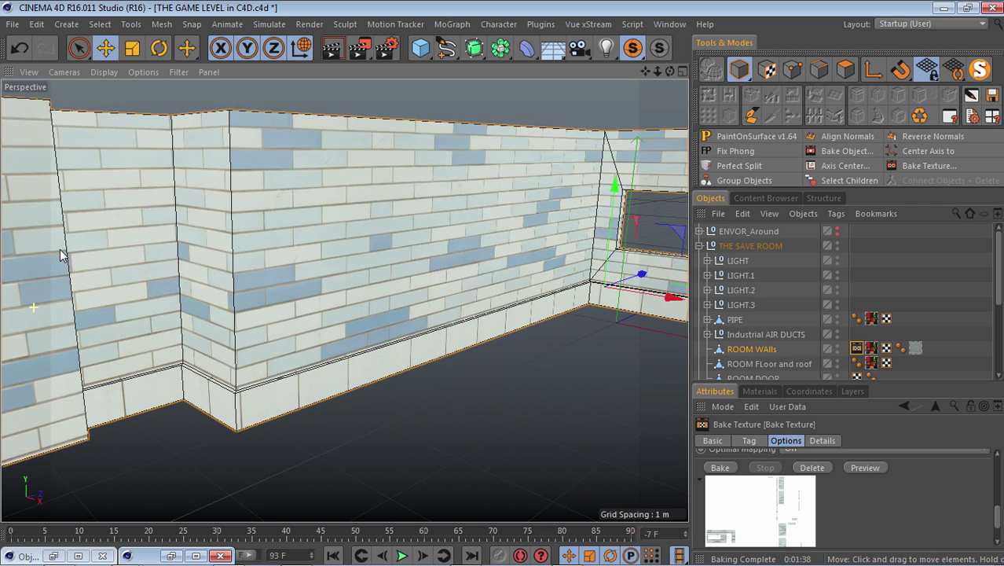
scroll(100, 200, down, 6)
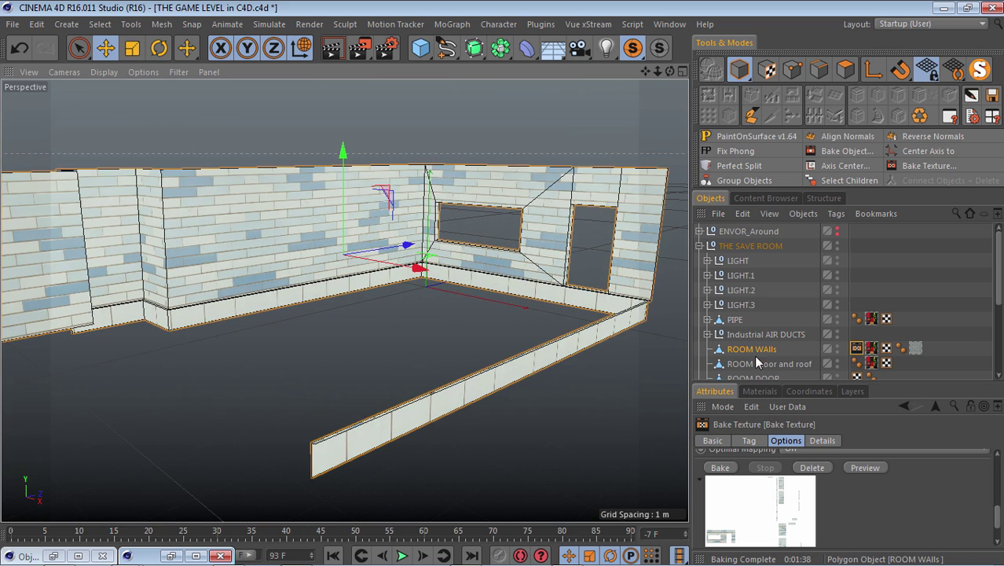
scroll(215, 282, down, 4)
scroll(105, 275, up, 3)
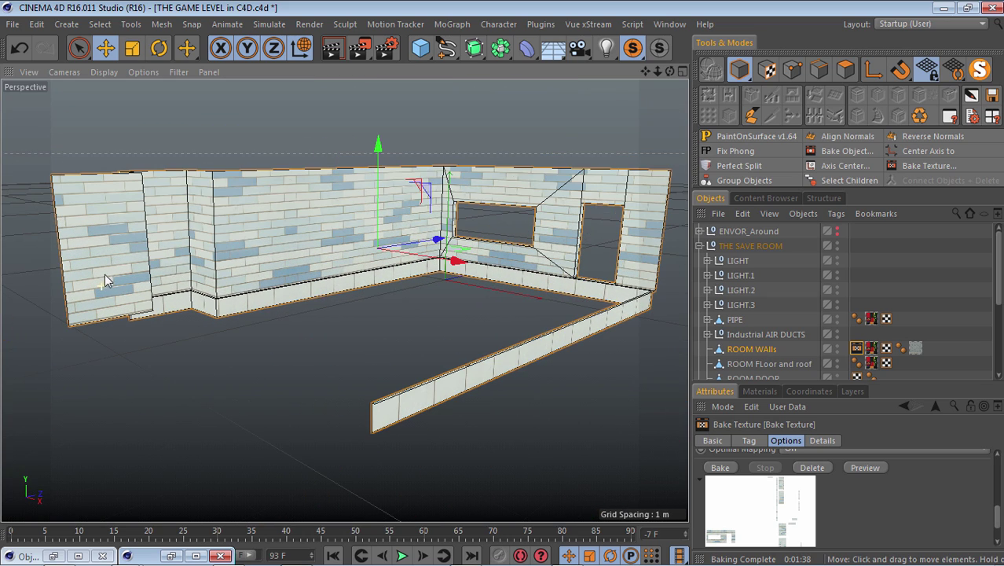
drag(668, 73, 668, 43)
drag(998, 519, 998, 465)
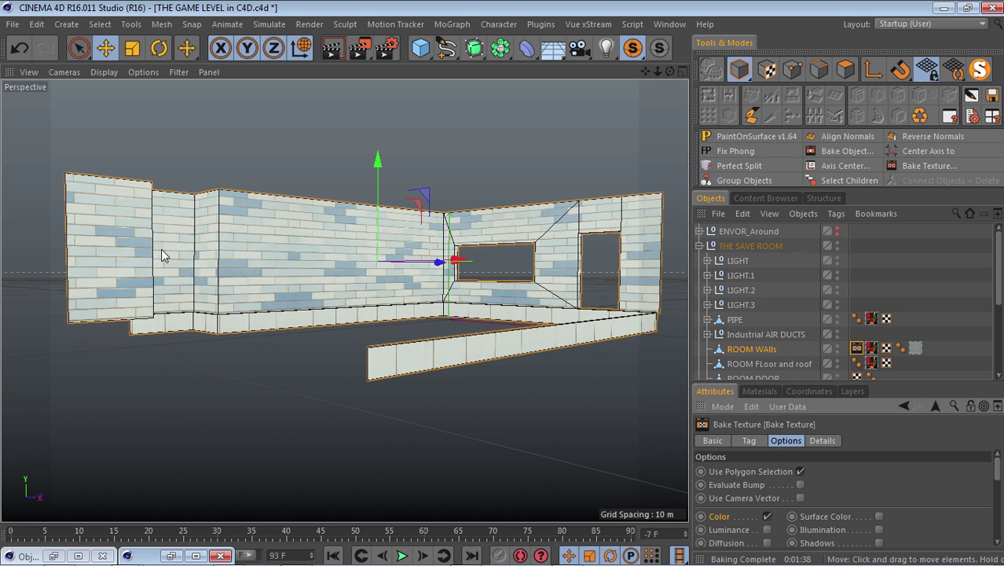
Step: Duplicate the TEX.1 brick material in the ROOM LAYERS group and open the copy for editing
click(760, 390)
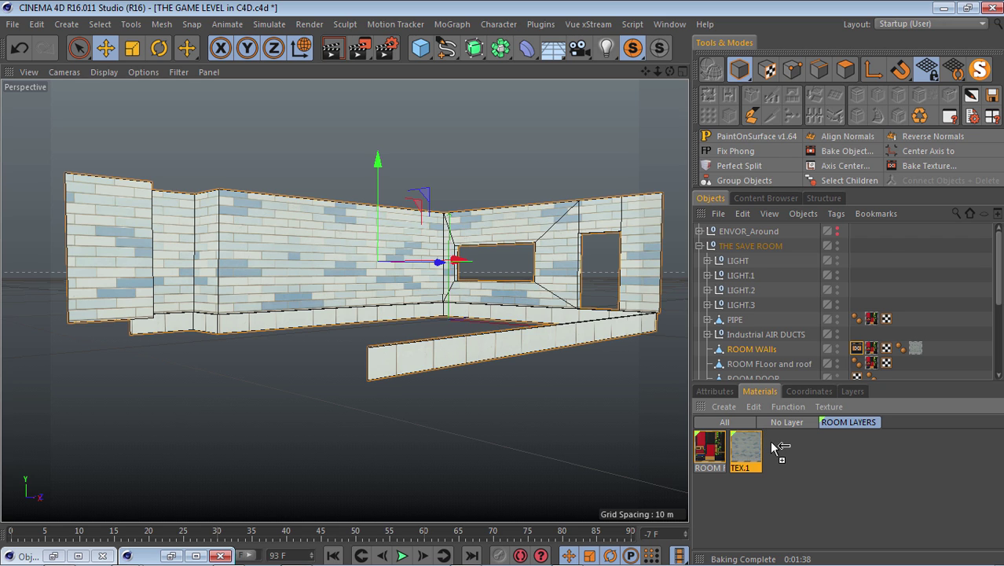
ctrl+drag(766, 448, 768, 449)
double_click(786, 446)
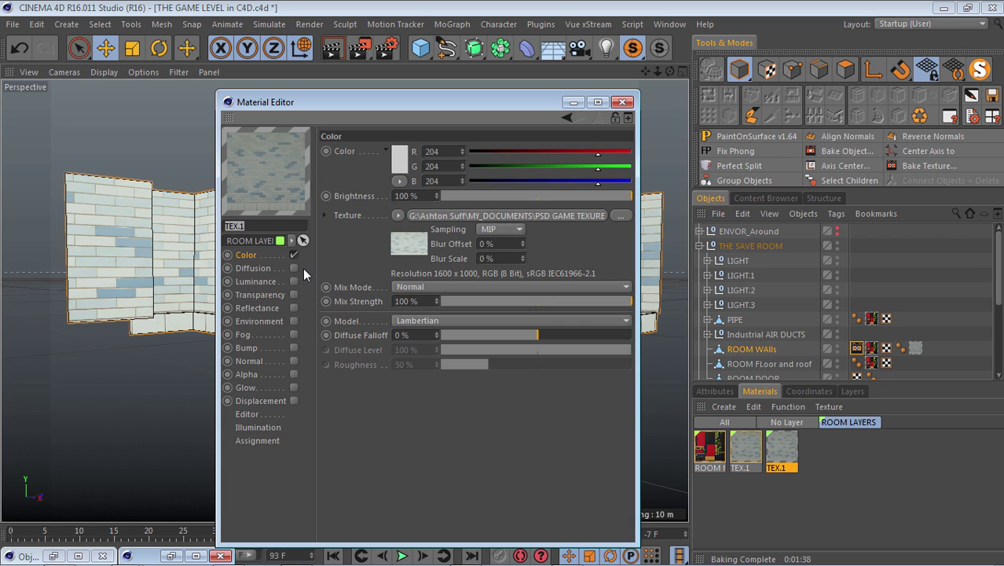
Step: Load BB_highres_grunge_textures_10 from the CRACKS AND GRUNGES folder as the copied material's color texture, without copying the image to the project
click(622, 215)
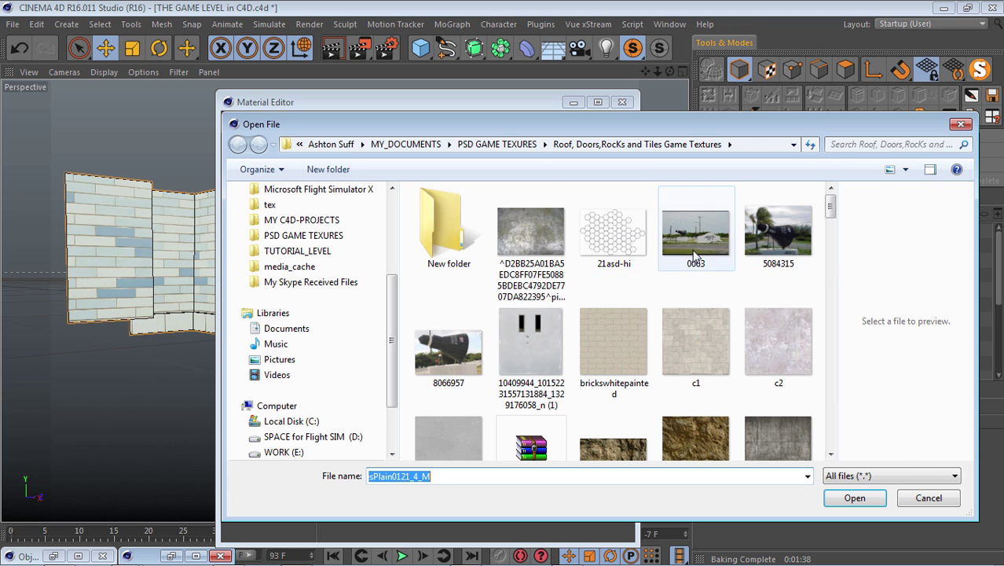
click(501, 143)
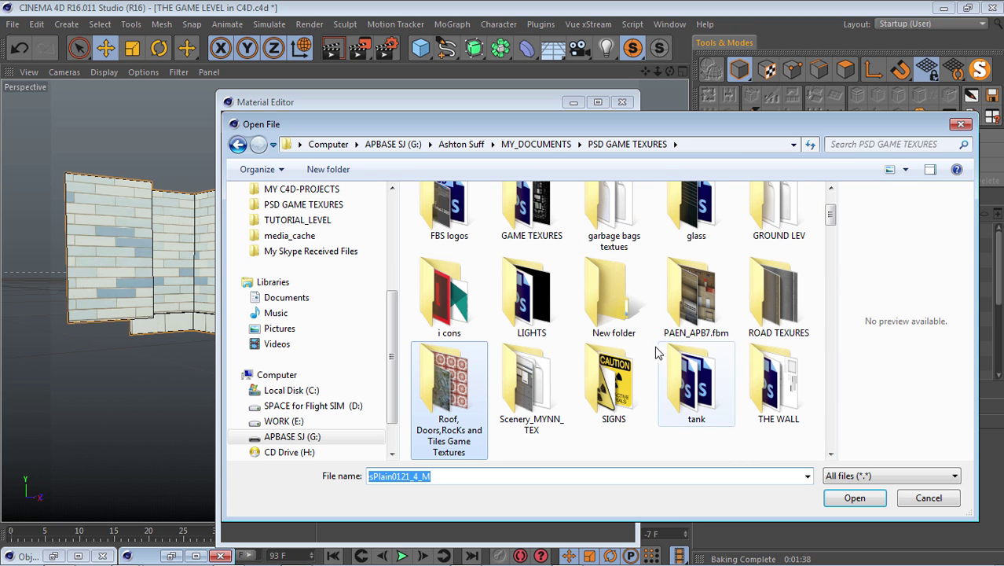
drag(832, 217, 832, 198)
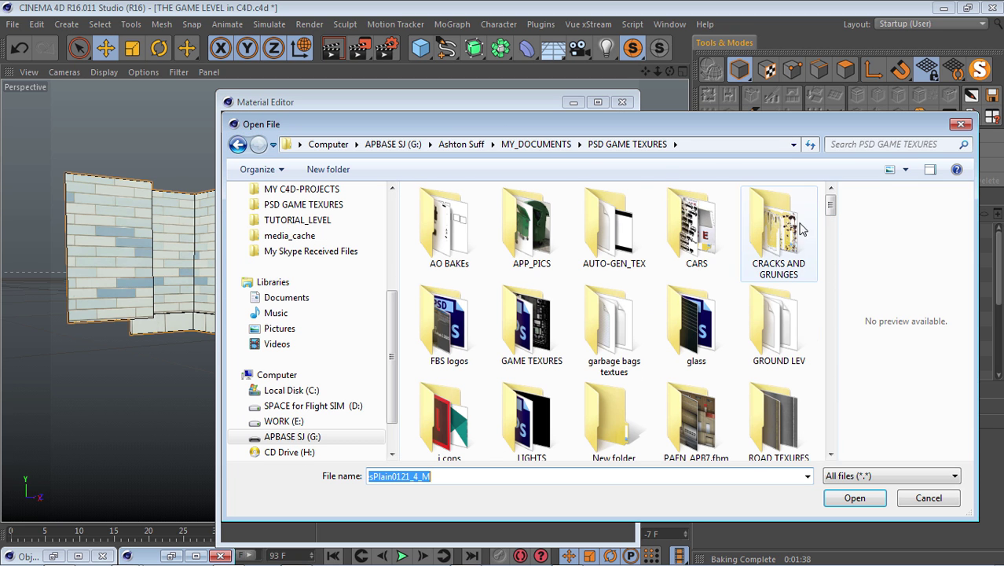
double_click(779, 213)
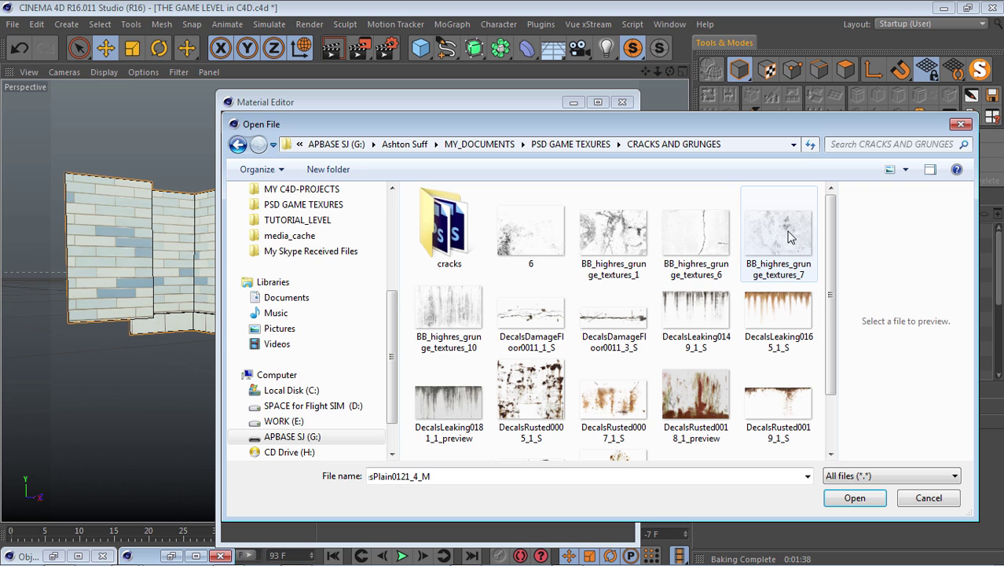
click(449, 318)
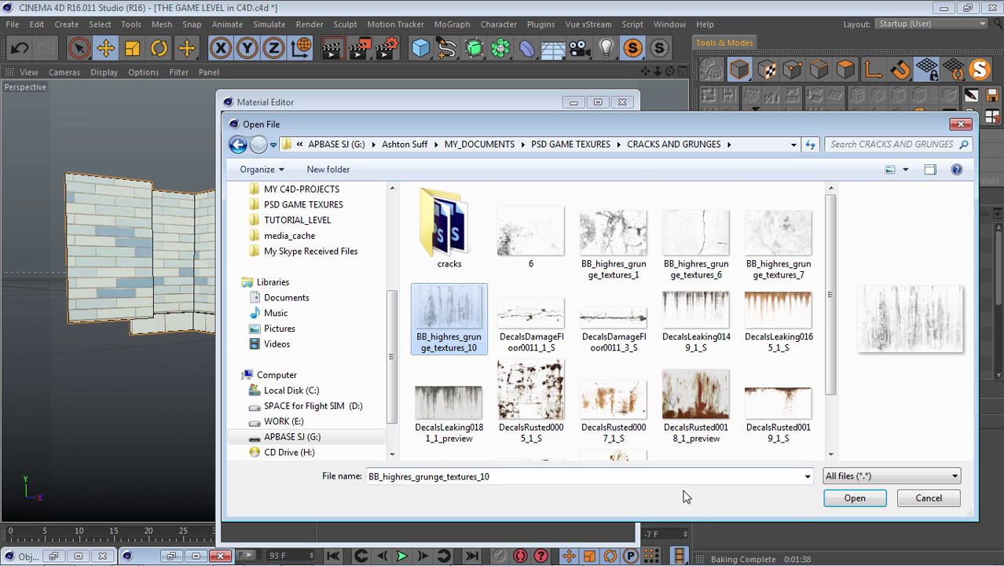
click(836, 506)
click(589, 341)
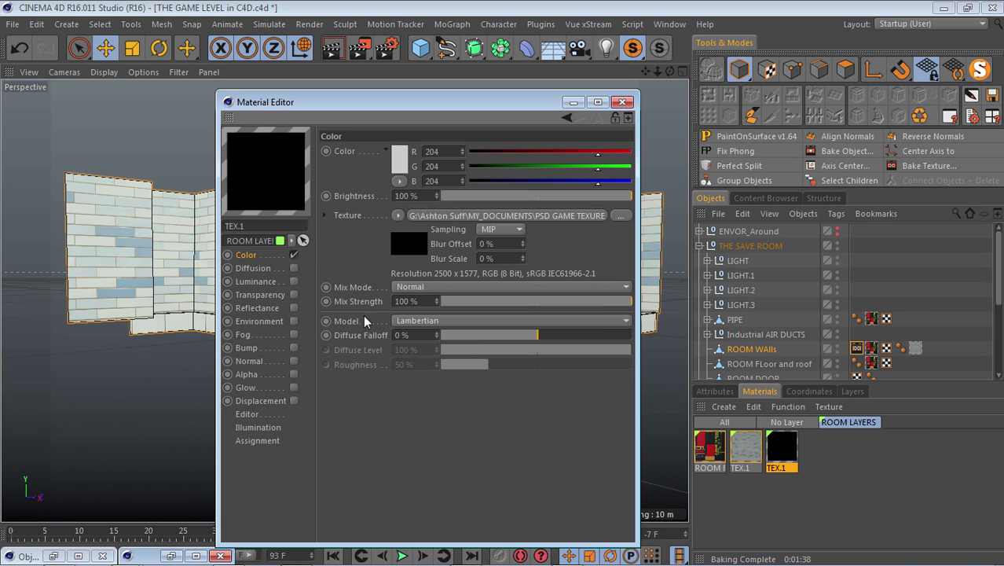
Step: Copy the grunge image from the material's Color channel and paste it as the Alpha channel's texture
click(398, 216)
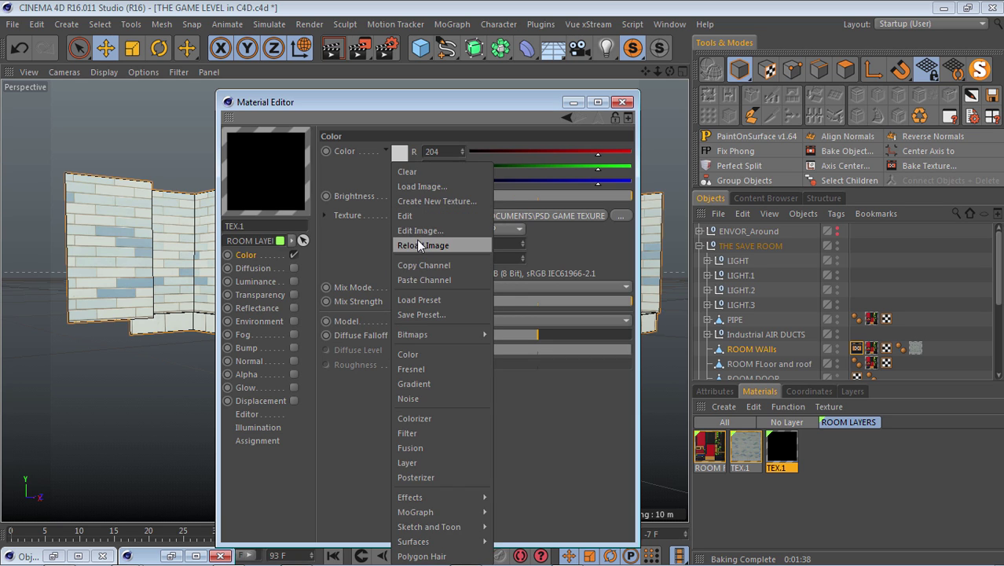
click(415, 262)
click(256, 373)
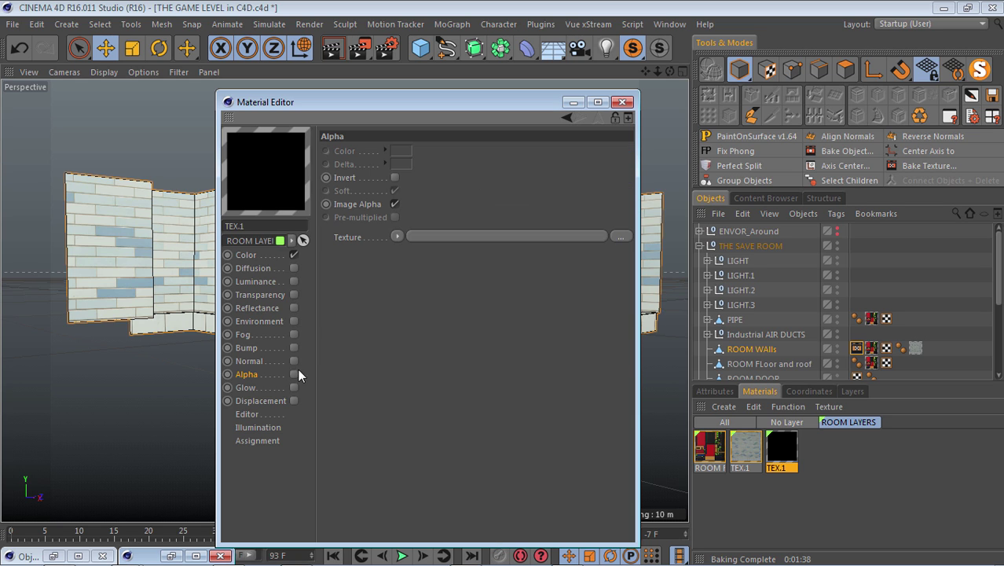
click(397, 236)
click(409, 279)
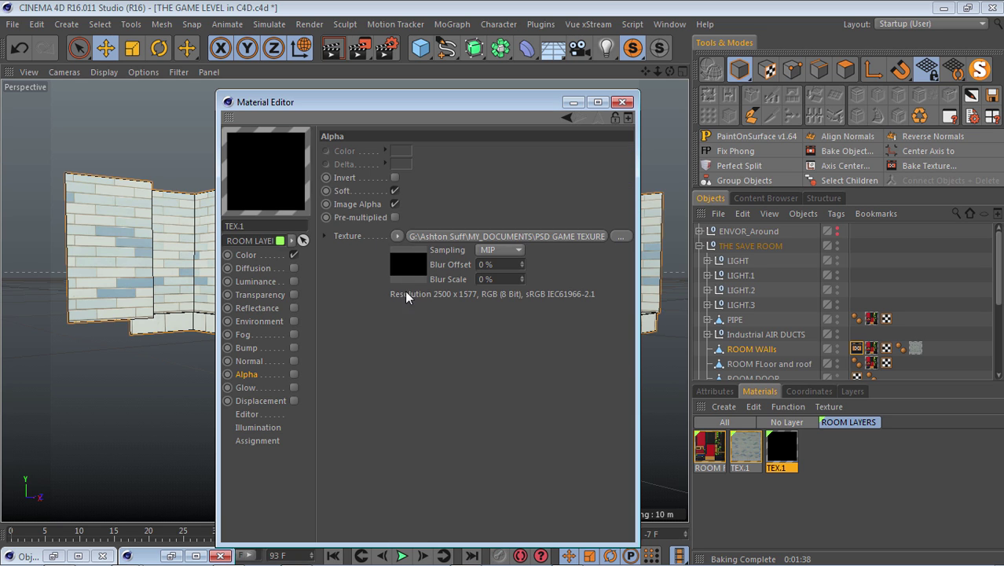
Step: Enable the Alpha channel on the grunge material and apply the material to the ROOM Walls object
click(294, 374)
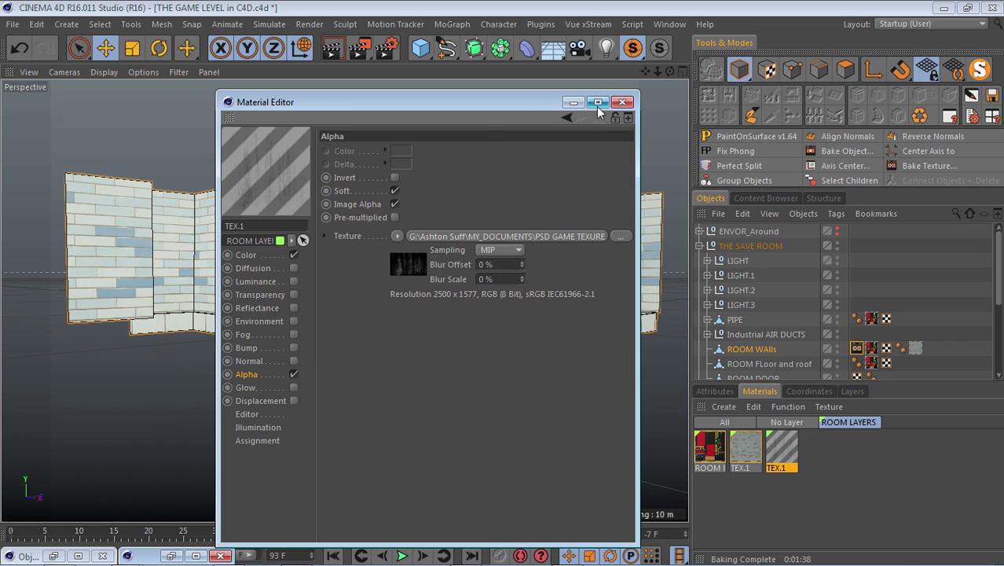
click(623, 103)
drag(783, 448, 315, 271)
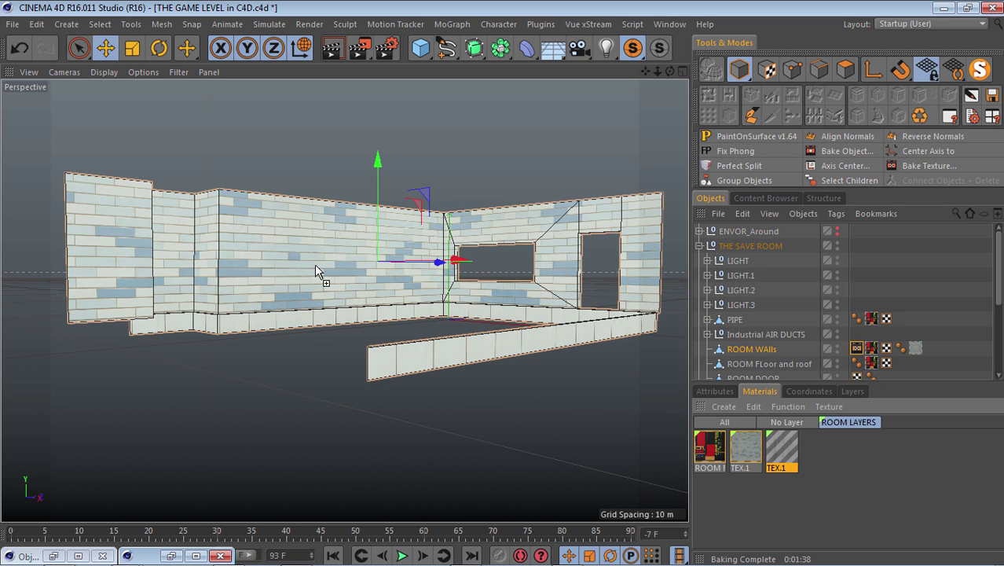
drag(259, 246, 260, 248)
scroll(303, 243, down, 3)
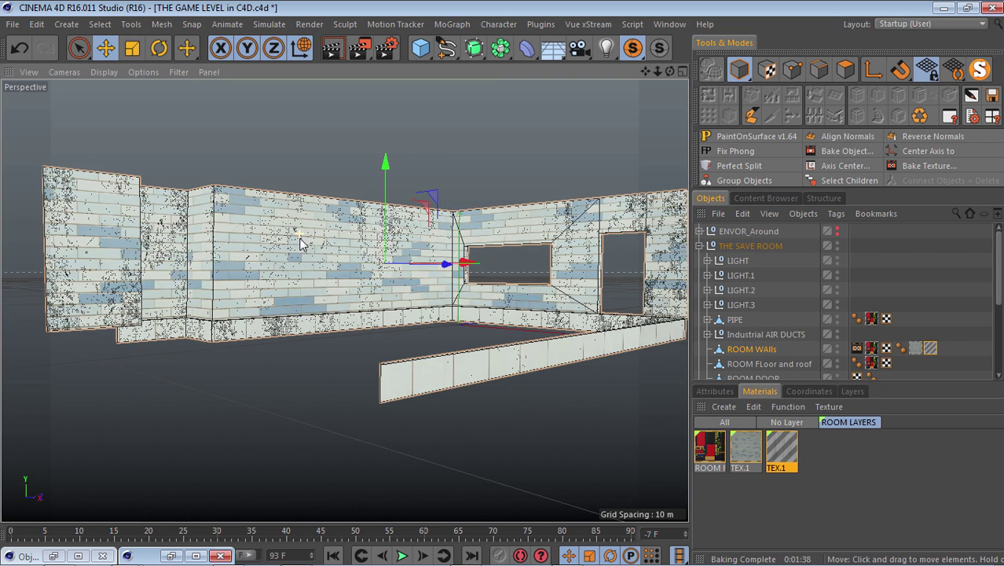
Step: Render the perspective view to check the grunge layer over the brick walls
scroll(313, 249, up, 3)
click(334, 49)
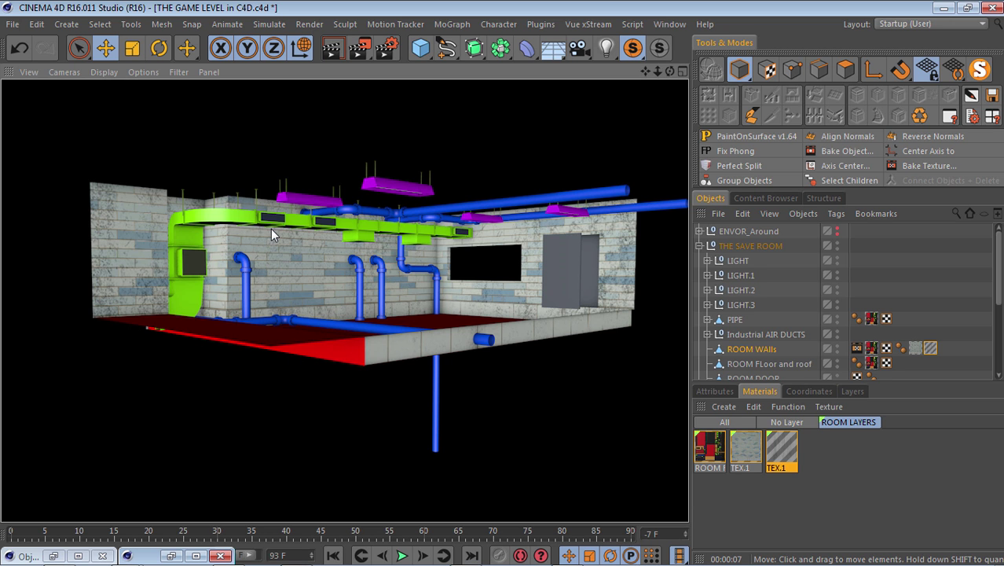
scroll(239, 217, up, 4)
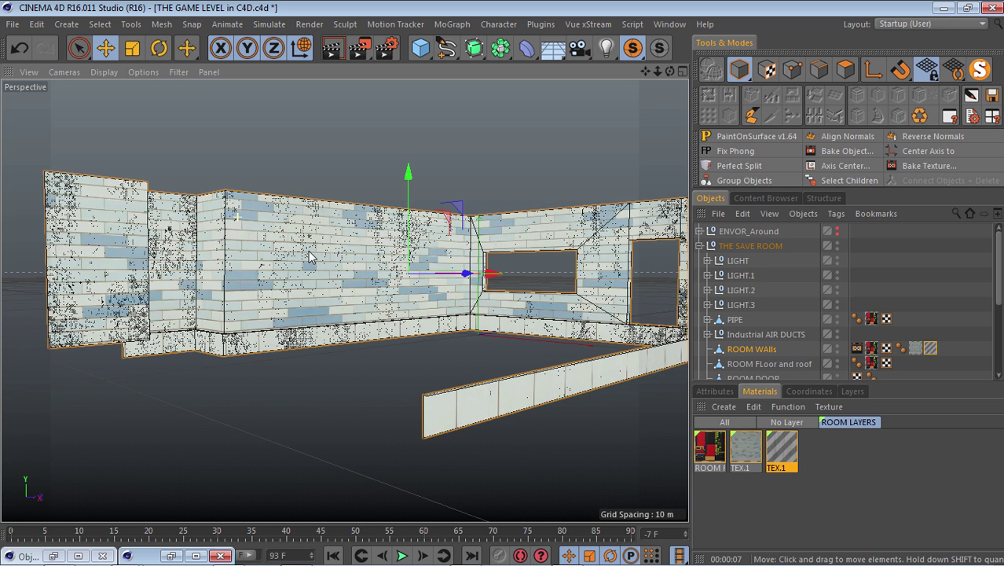
Step: Examine the grunge overlay on the brick walls from several distances and angles
scroll(265, 288, down, 2)
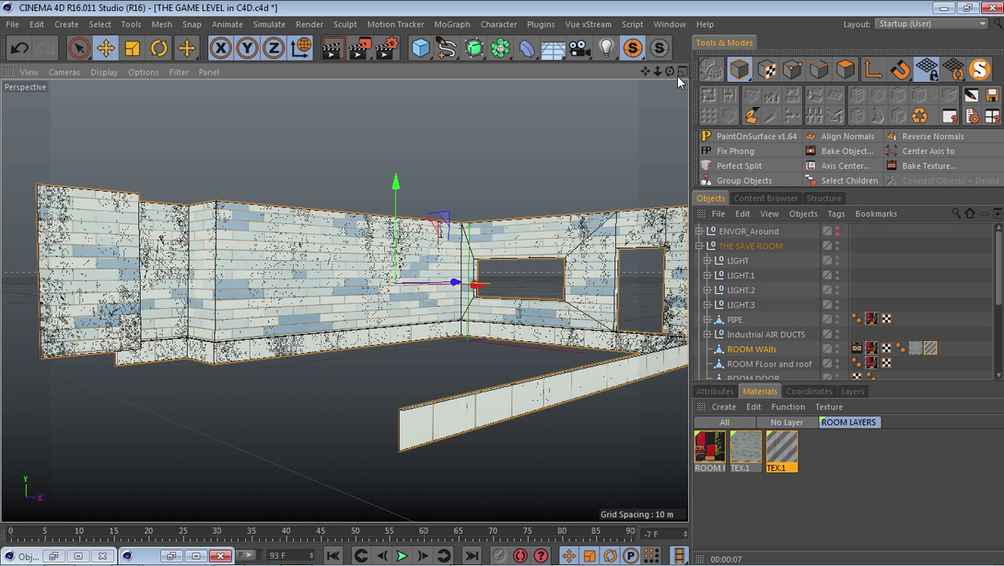
drag(670, 71, 649, 76)
scroll(240, 294, down, 3)
scroll(241, 294, up, 4)
scroll(365, 309, down, 3)
scroll(212, 288, up, 6)
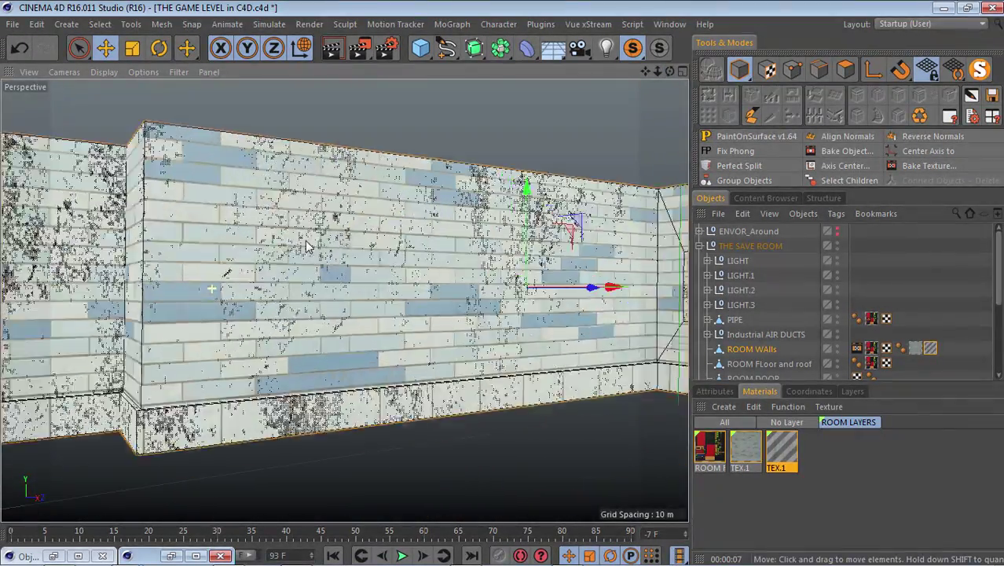
scroll(291, 307, down, 5)
scroll(318, 322, up, 5)
scroll(346, 314, down, 5)
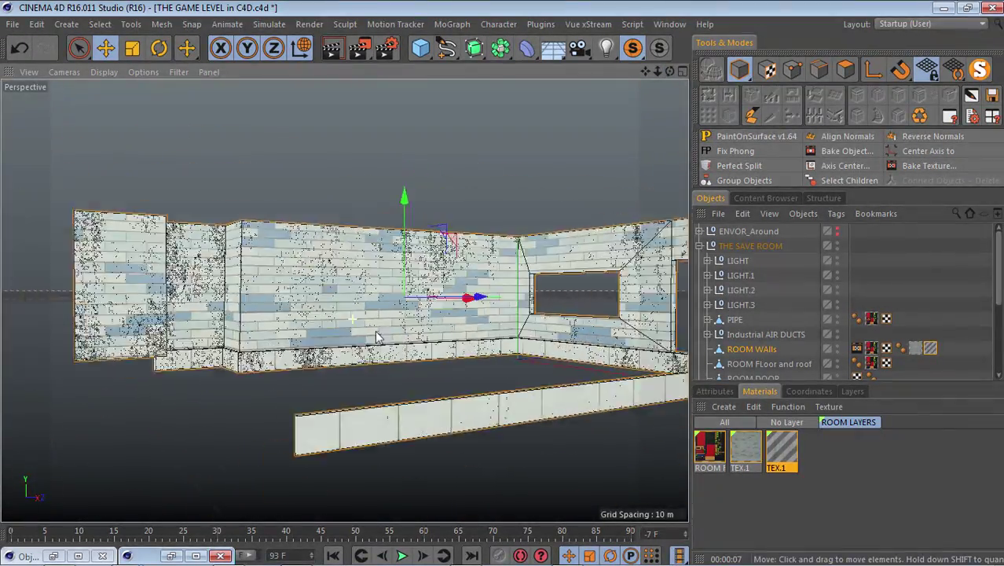
scroll(377, 337, down, 5)
scroll(471, 333, up, 8)
Step: Turn off viewport solo mode to show the whole save room with its pipes, ducts, lights, floor and roof
click(652, 53)
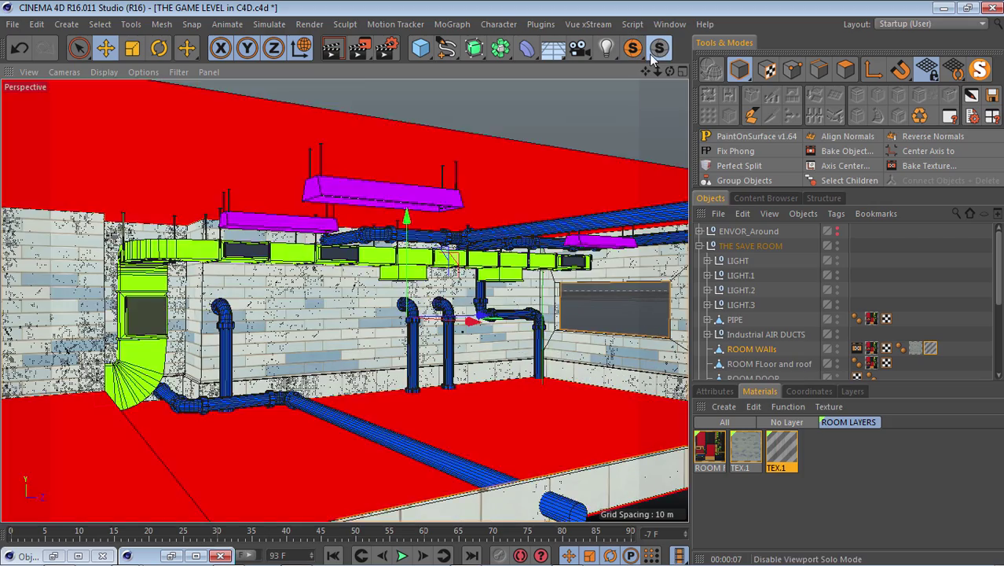
scroll(188, 165, down, 5)
scroll(164, 253, up, 2)
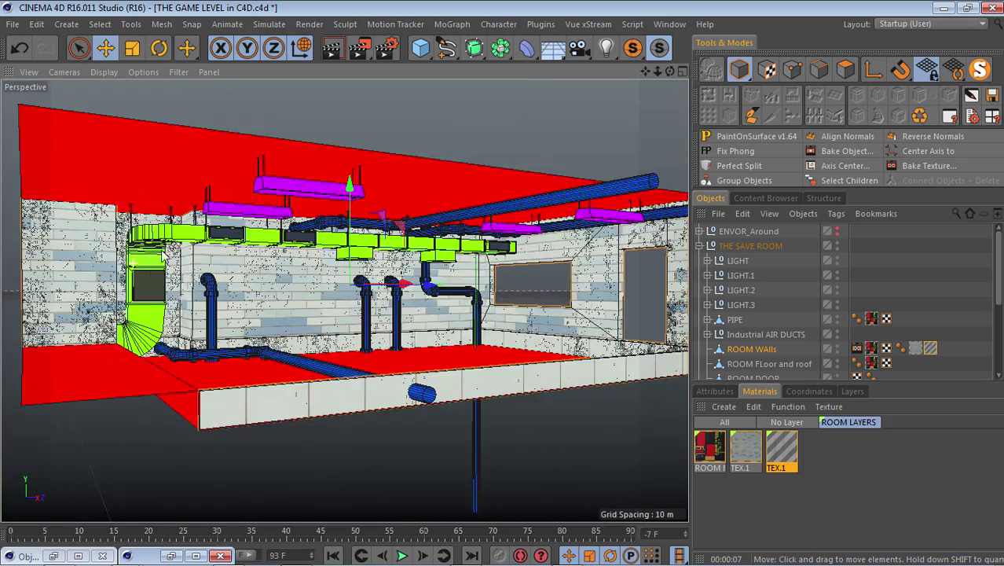
scroll(163, 253, up, 2)
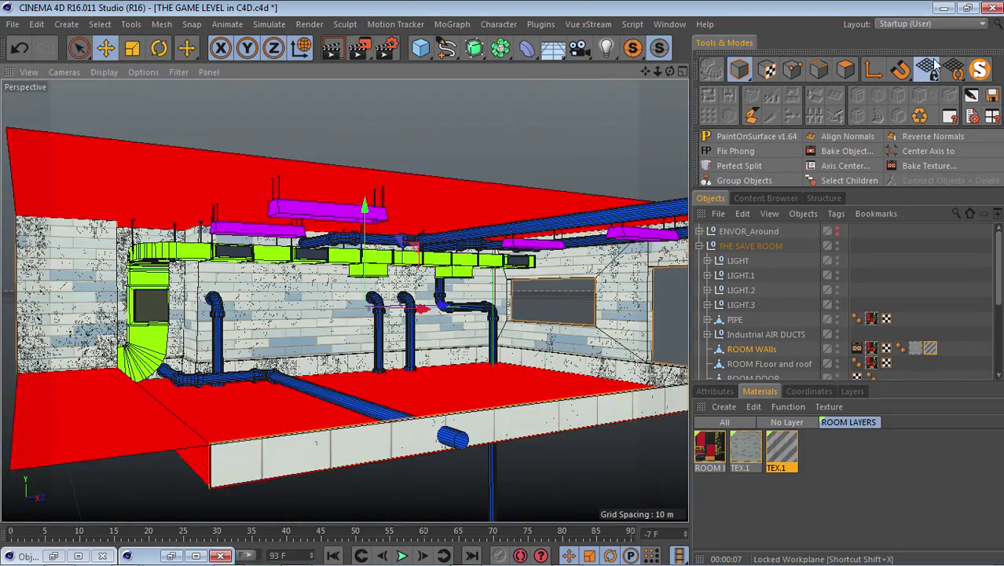
Step: Duplicate the grunge material and load DM_Get_Out_graffiti as the copy's Alpha texture, without copying the image to the project
drag(784, 451, 802, 449)
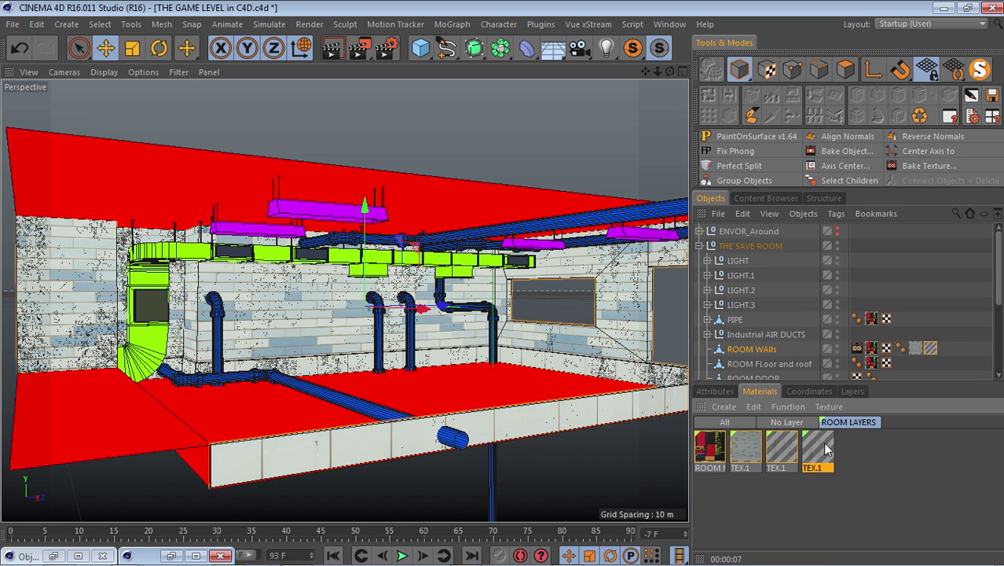
double_click(819, 448)
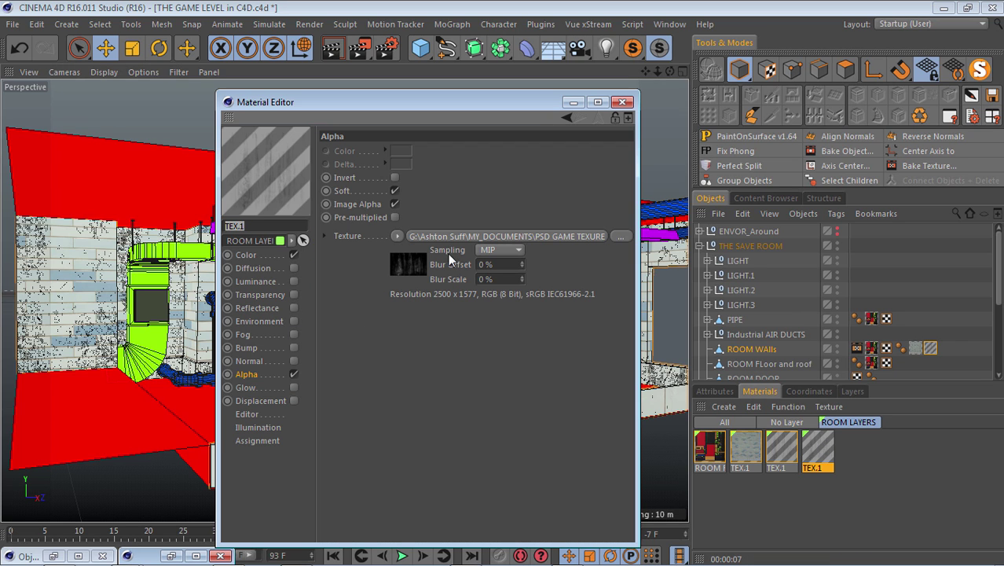
click(621, 235)
scroll(663, 409, down, 2)
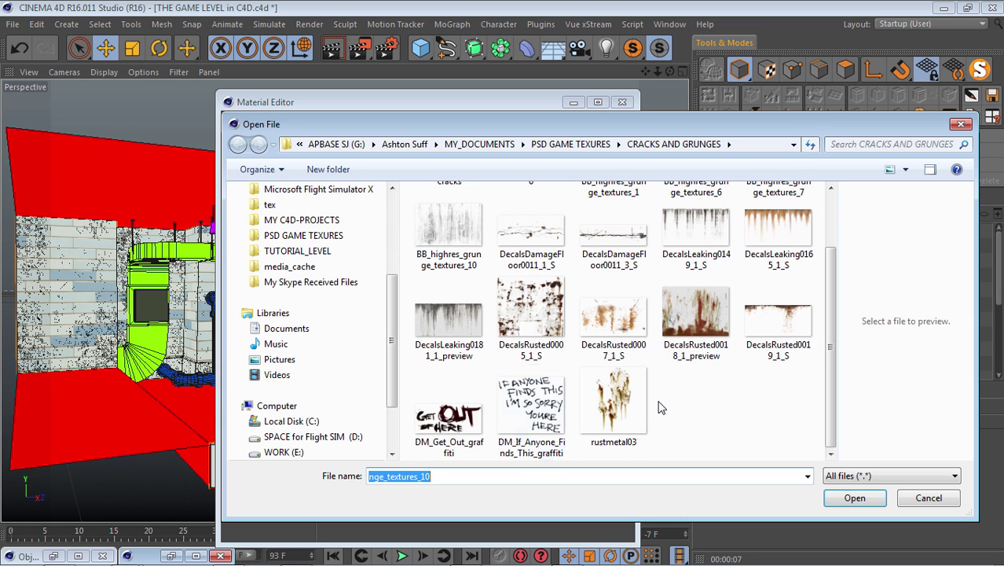
click(449, 432)
click(855, 497)
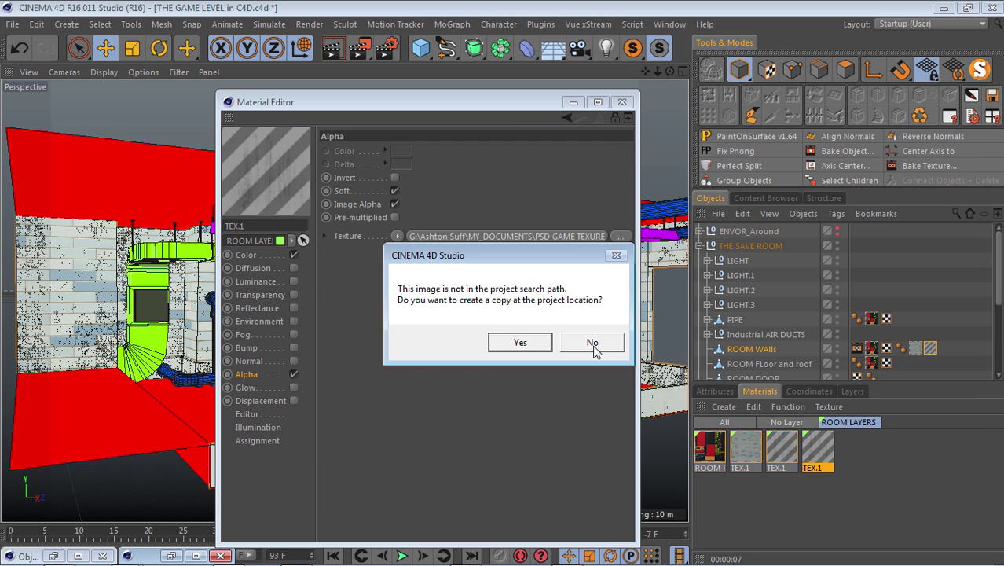
click(592, 341)
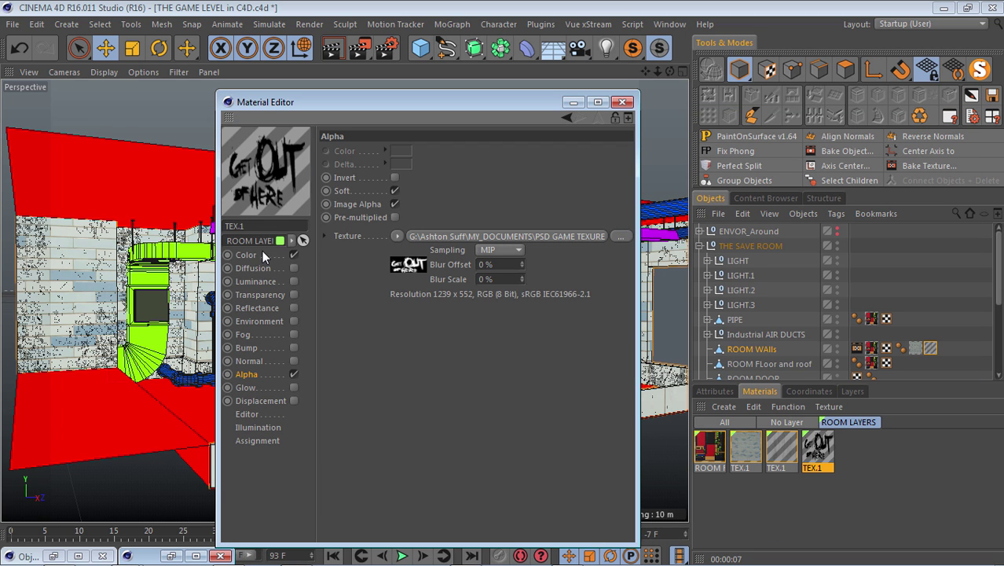
Step: Copy the graffiti image from the Alpha channel, paste it as the Color channel's texture, and minimize the material editor
click(396, 238)
click(405, 263)
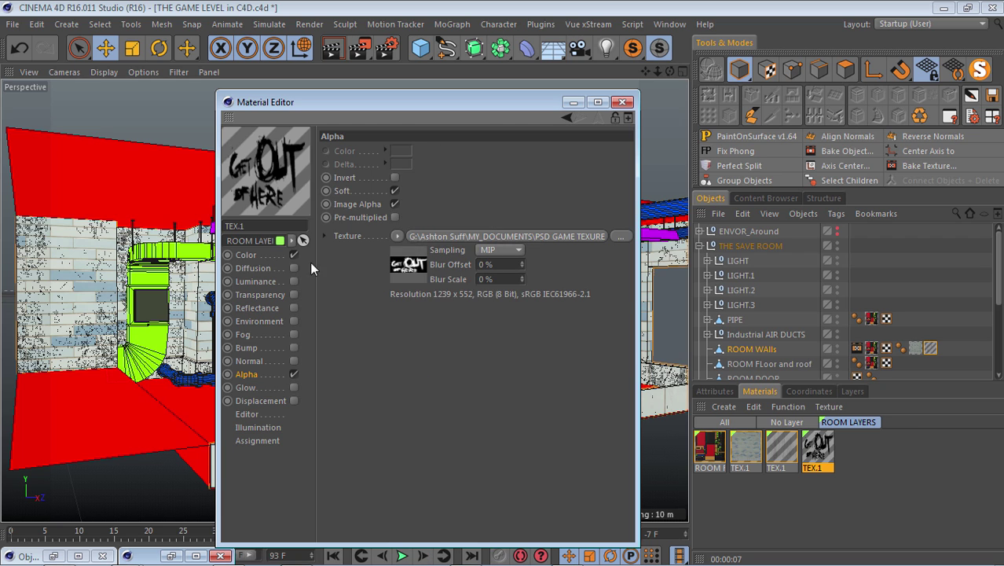
click(249, 258)
click(398, 216)
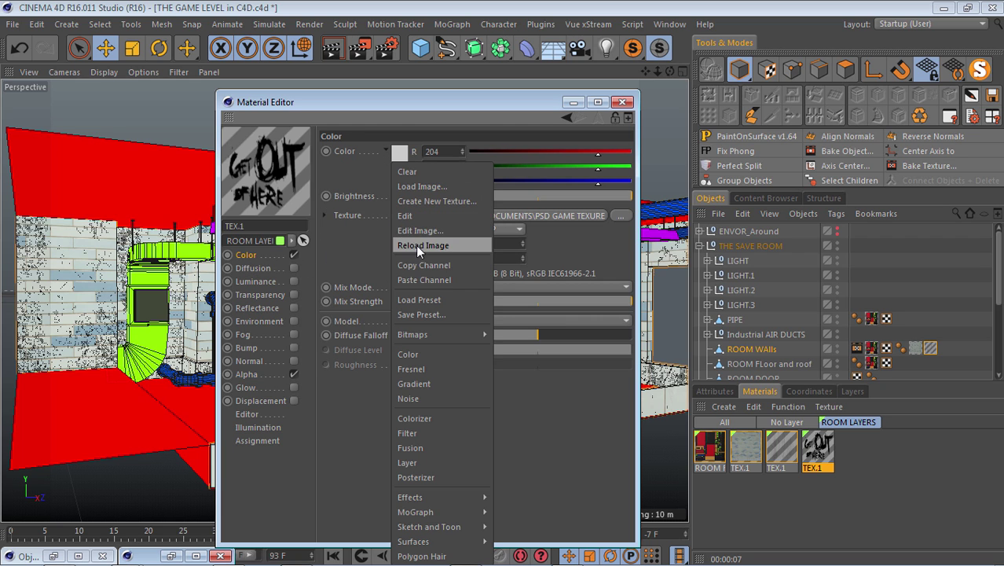
click(419, 276)
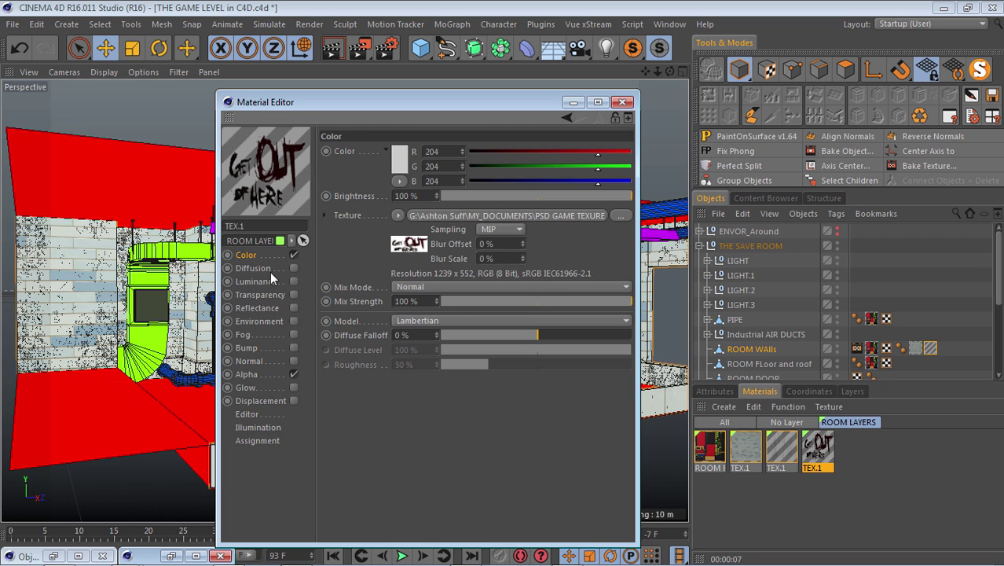
click(573, 103)
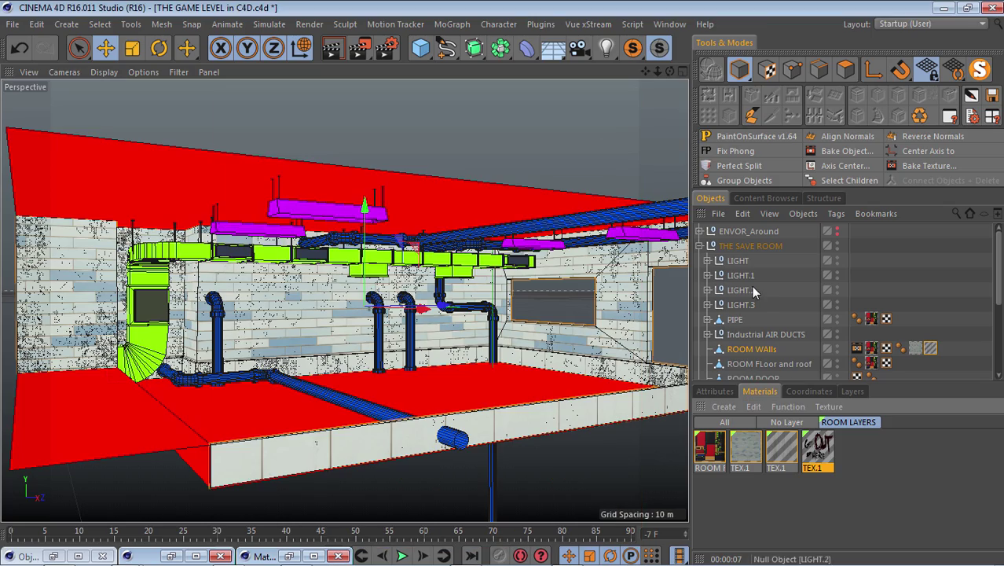
Step: Select the long back wall polygon behind the pipes in polygon mode and apply the graffiti material to it
scroll(356, 308, up, 6)
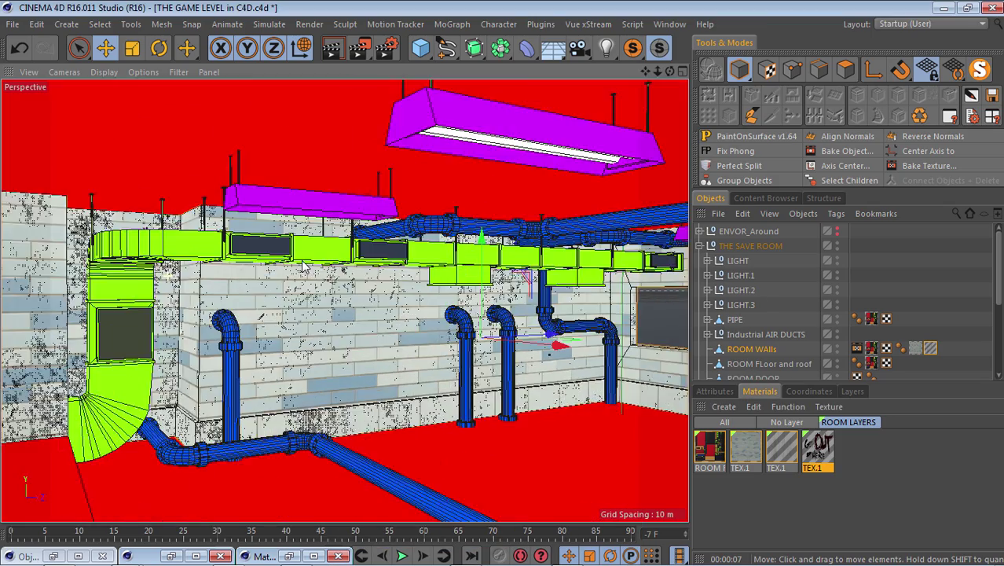
scroll(241, 385, down, 8)
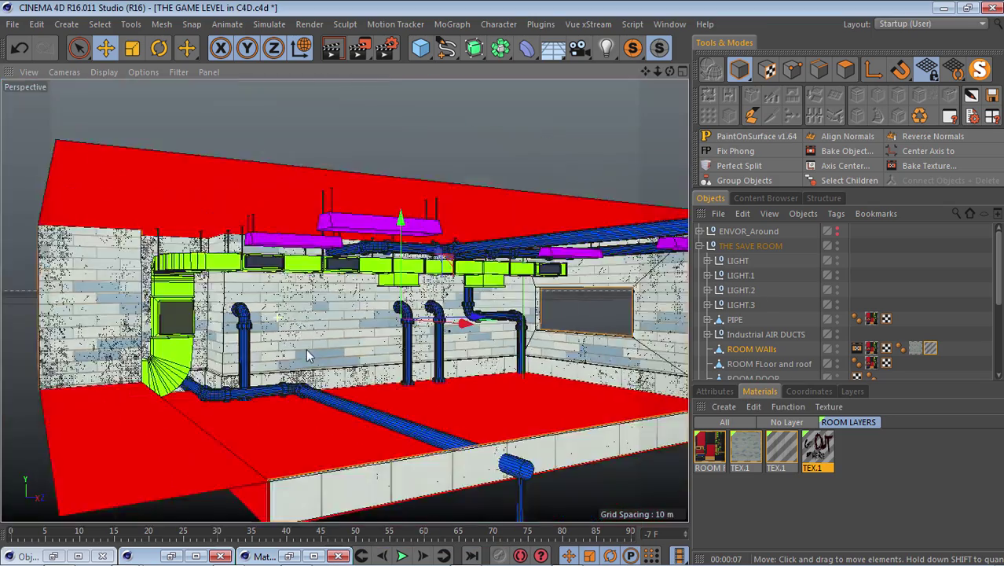
scroll(352, 406, up, 8)
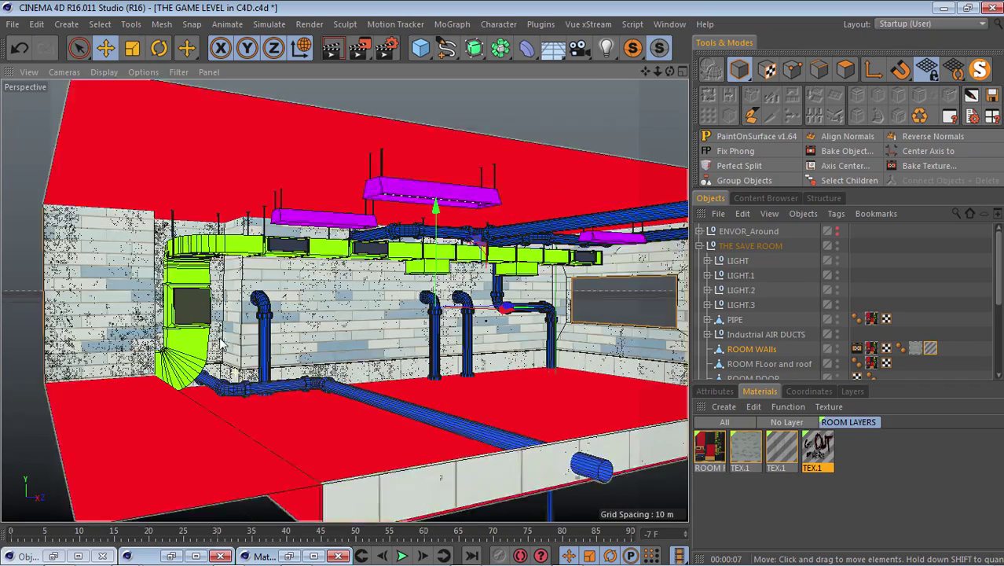
scroll(326, 242, down, 8)
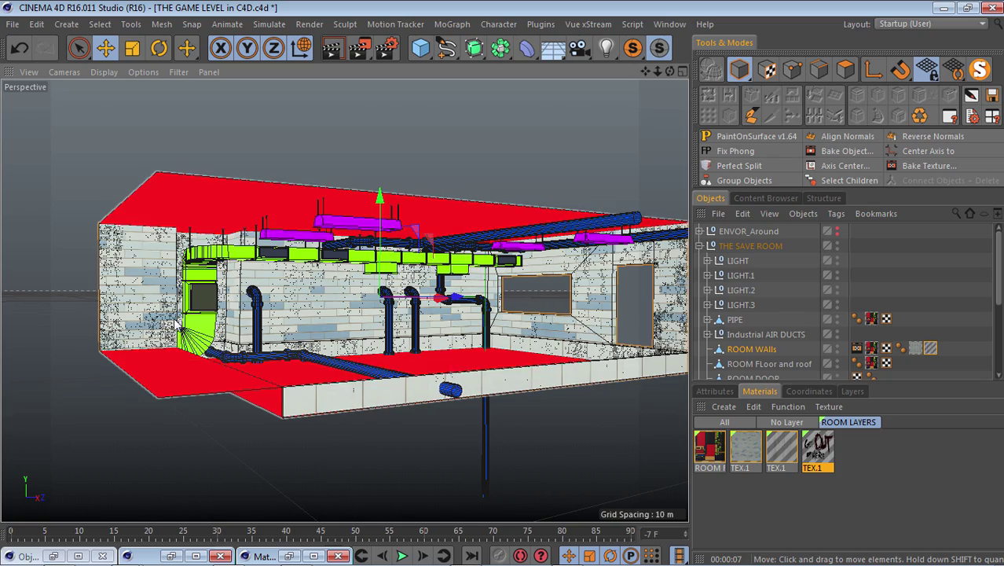
scroll(131, 247, up, 10)
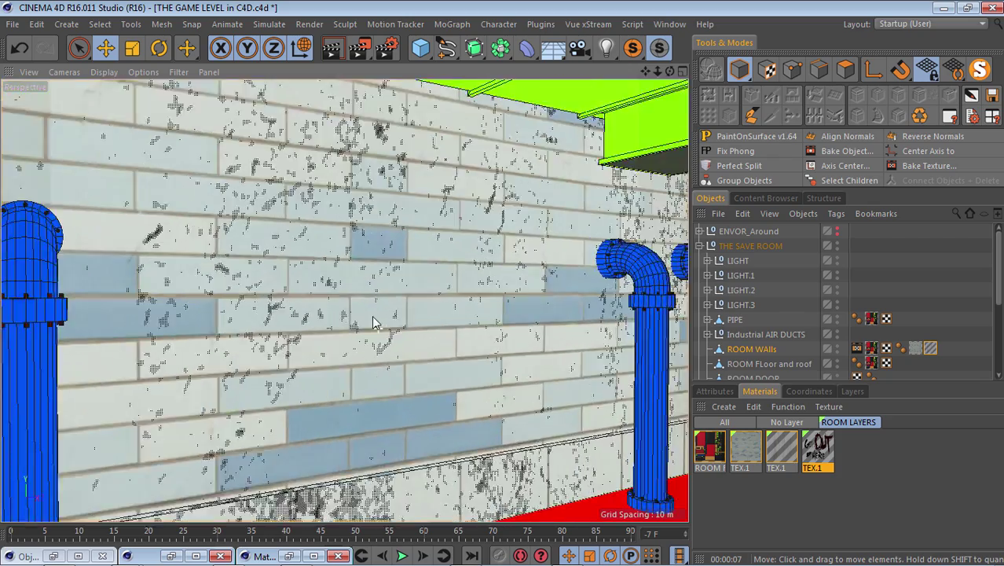
scroll(353, 308, down, 2)
scroll(353, 308, up, 2)
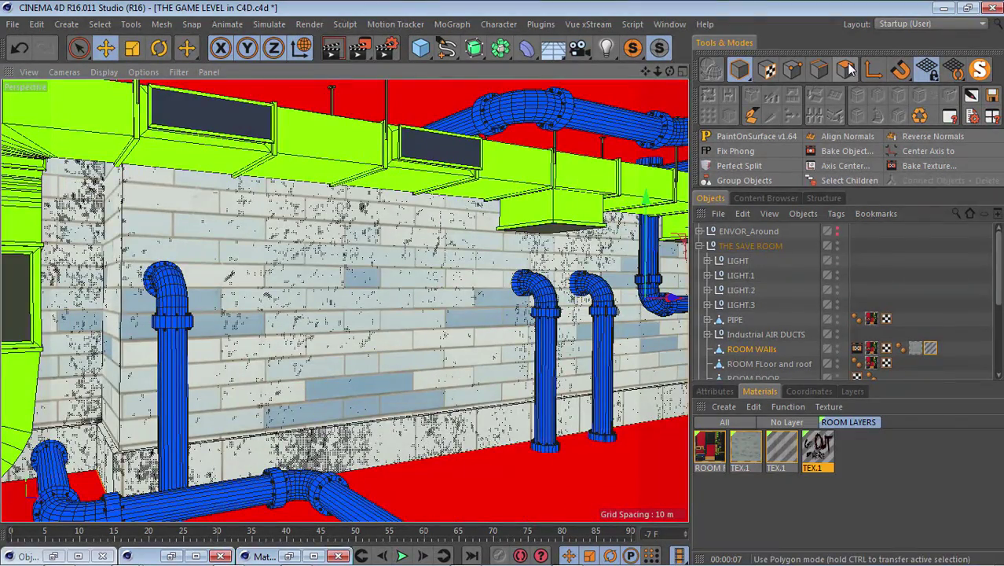
click(847, 69)
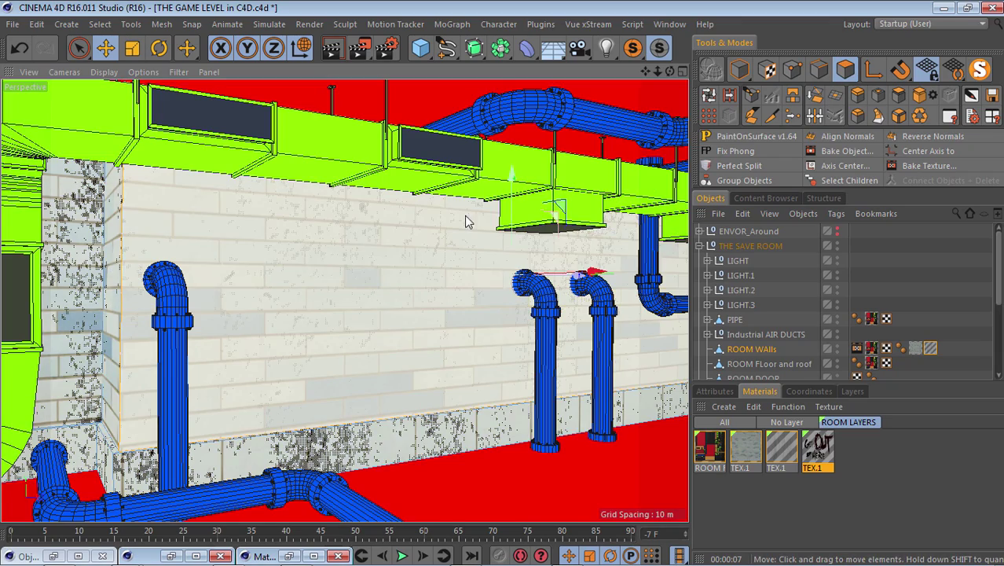
click(470, 295)
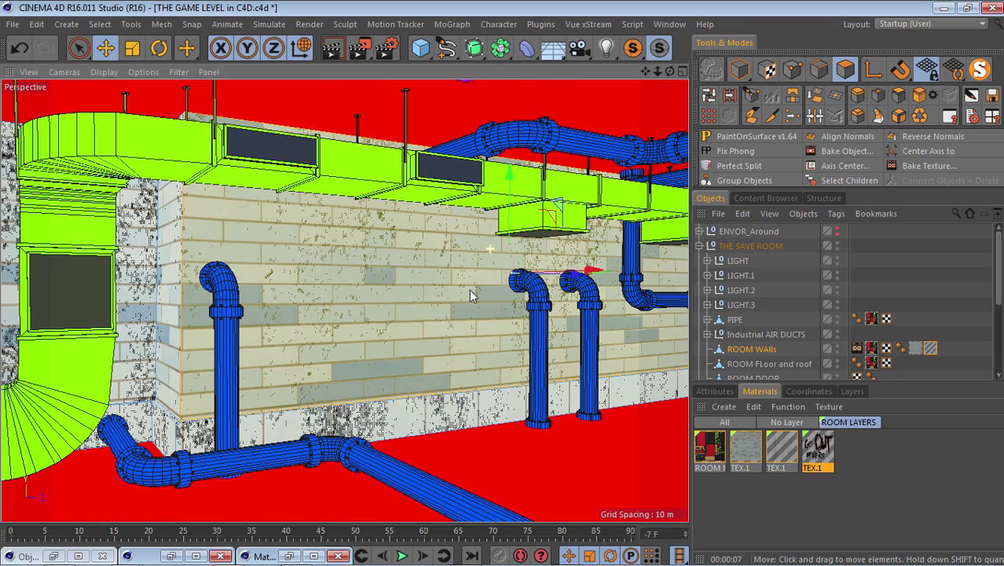
drag(814, 447, 313, 315)
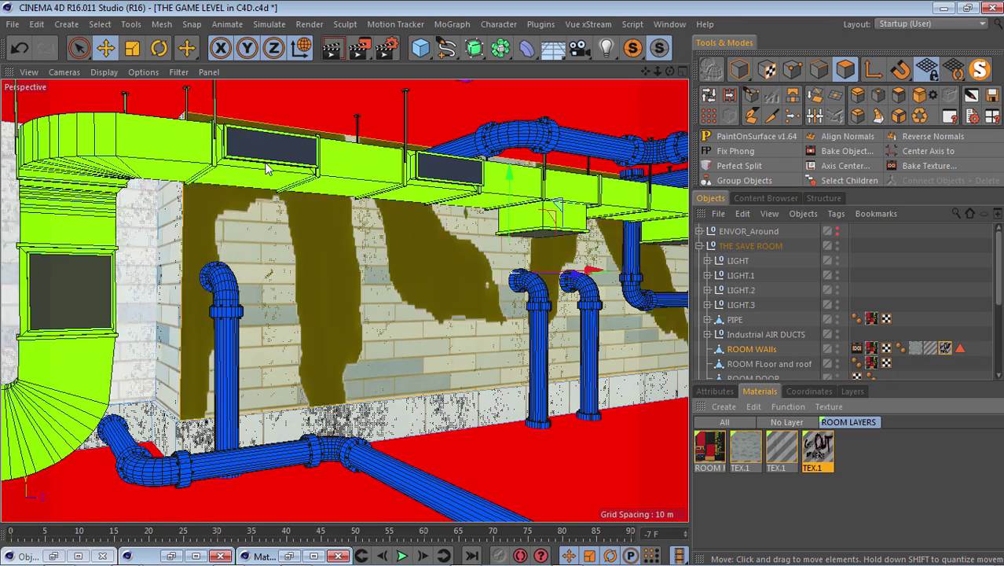
Step: Set the projection of the graffiti texture tag on ROOM Walls to Cubic
scroll(306, 256, down, 4)
scroll(332, 247, up, 2)
click(943, 348)
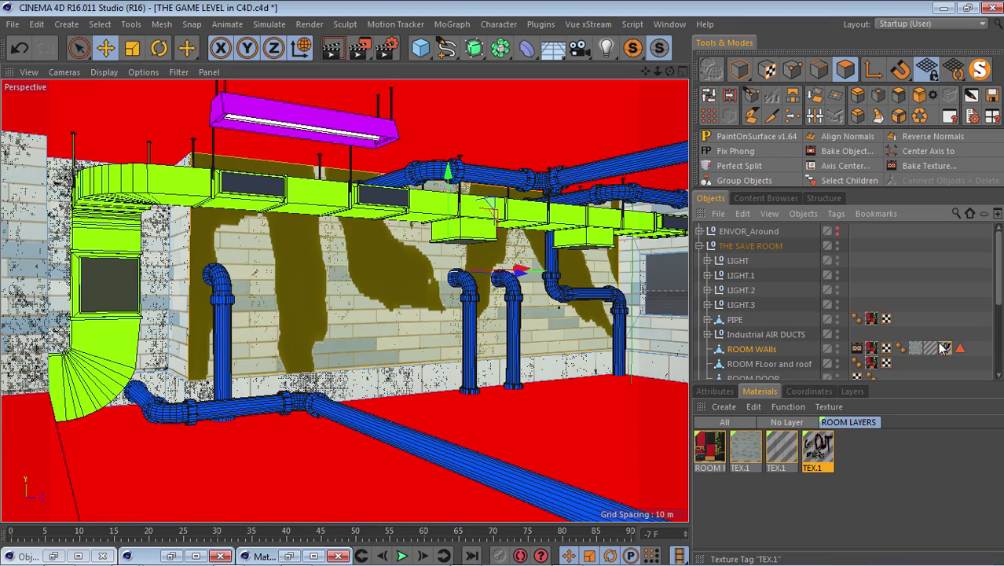
click(715, 391)
click(835, 501)
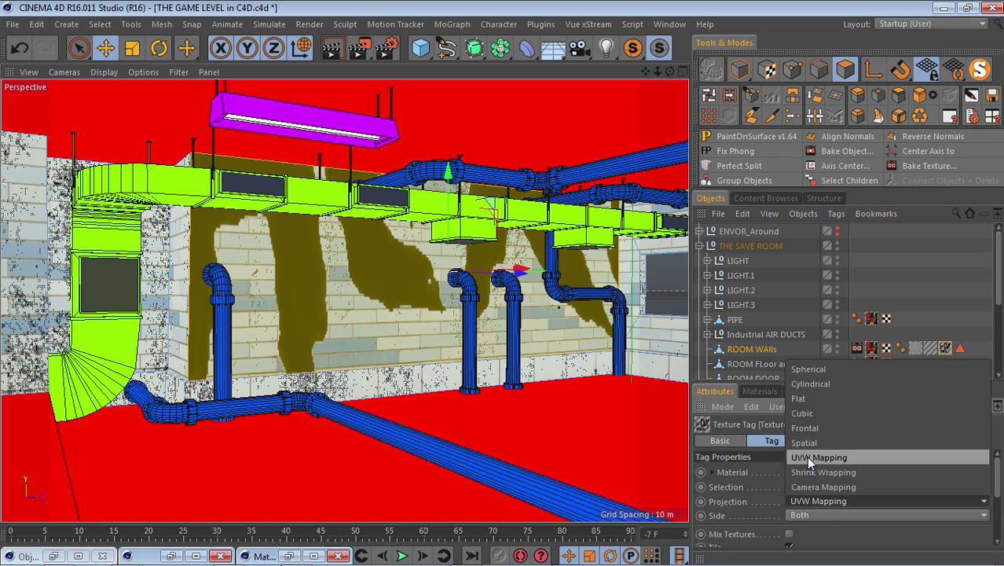
click(810, 414)
Step: Examine the placement and repetition of the graffiti on the back wall from near and far
alt+drag(236, 283, 189, 299)
scroll(188, 298, down, 3)
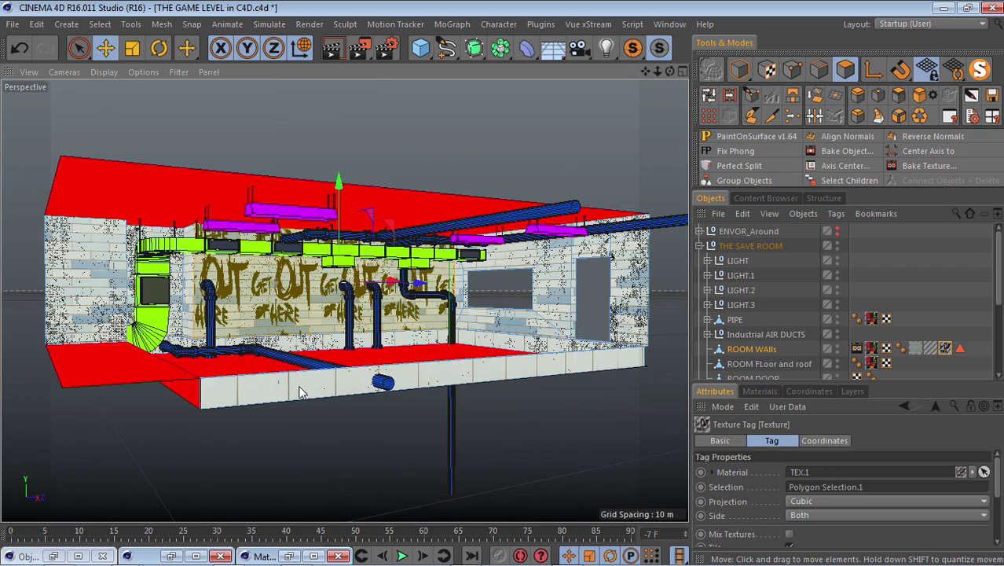
scroll(324, 231, up, 4)
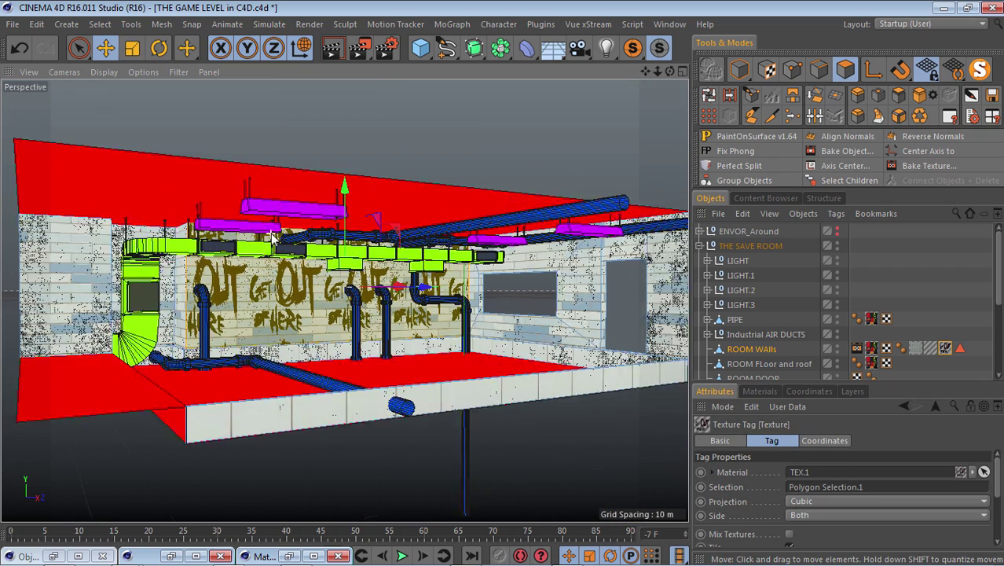
alt+drag(228, 298, 281, 282)
scroll(280, 281, up, 3)
scroll(283, 275, down, 4)
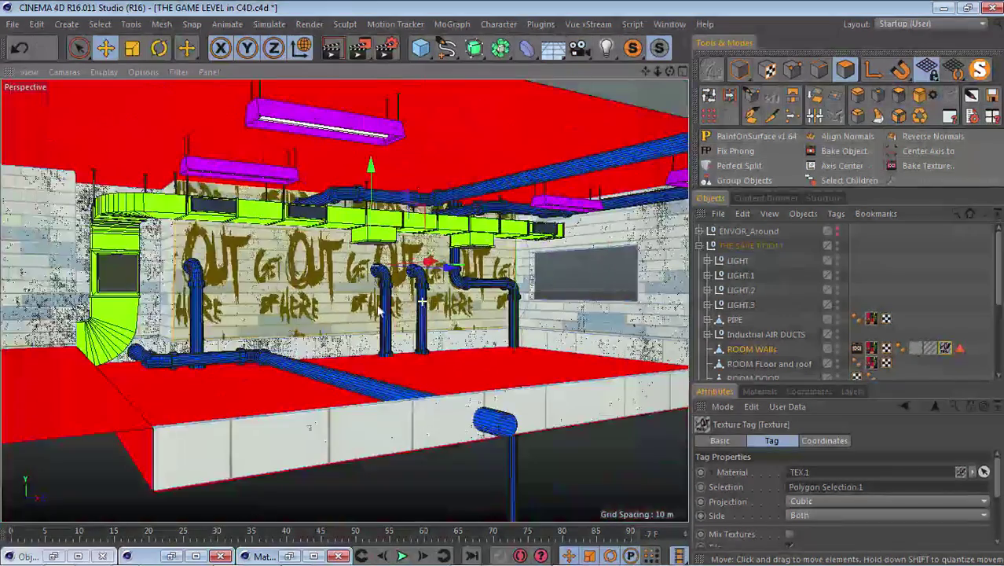
scroll(292, 253, up, 5)
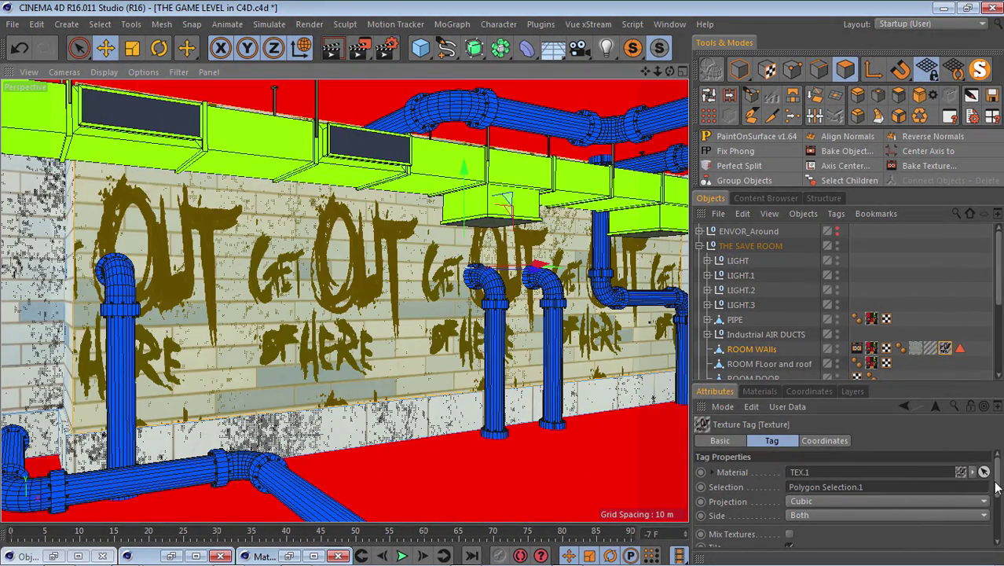
Step: Turn off tiling for the graffiti texture tag on ROOM Walls so the back wall graffiti does not repeat
scroll(995, 488, down, 5)
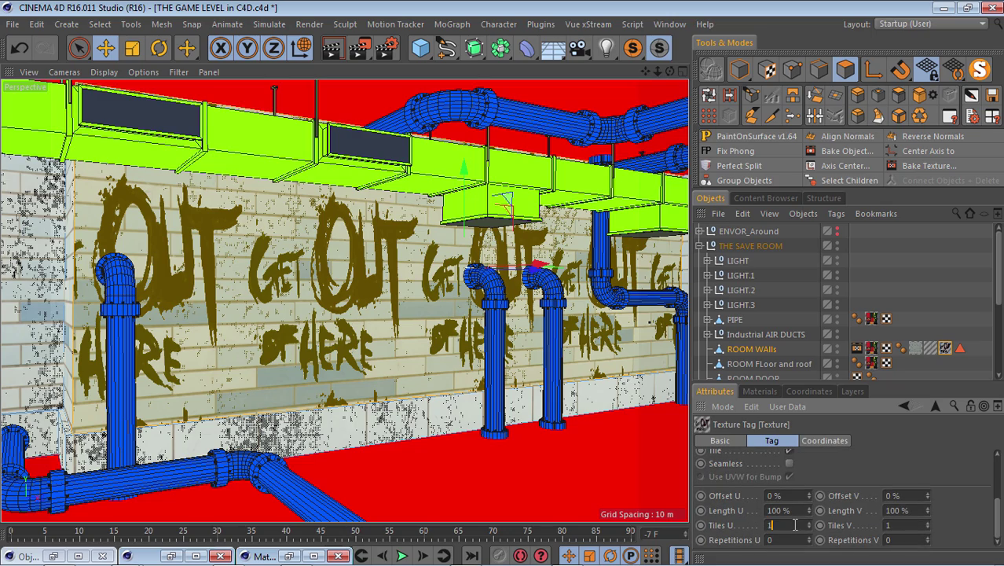
click(789, 451)
scroll(350, 330, down, 6)
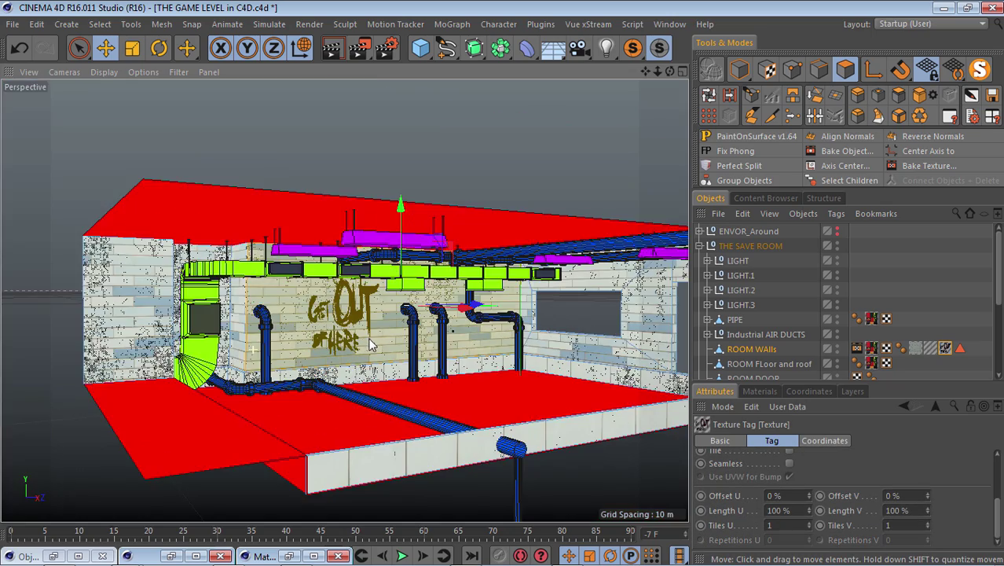
Step: In texture mode, slide the graffiti projection along the back wall to an Offset U of about -1.4 %
scroll(421, 274, up, 3)
click(766, 69)
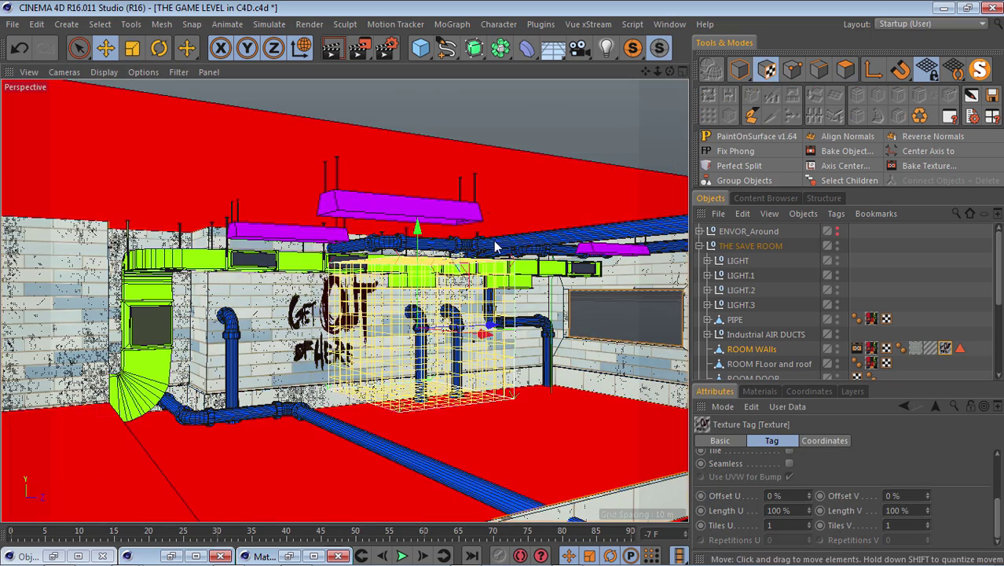
mouse_move(474, 334)
mouse_down()
mouse_move(564, 334)
mouse_move(485, 334)
mouse_up()
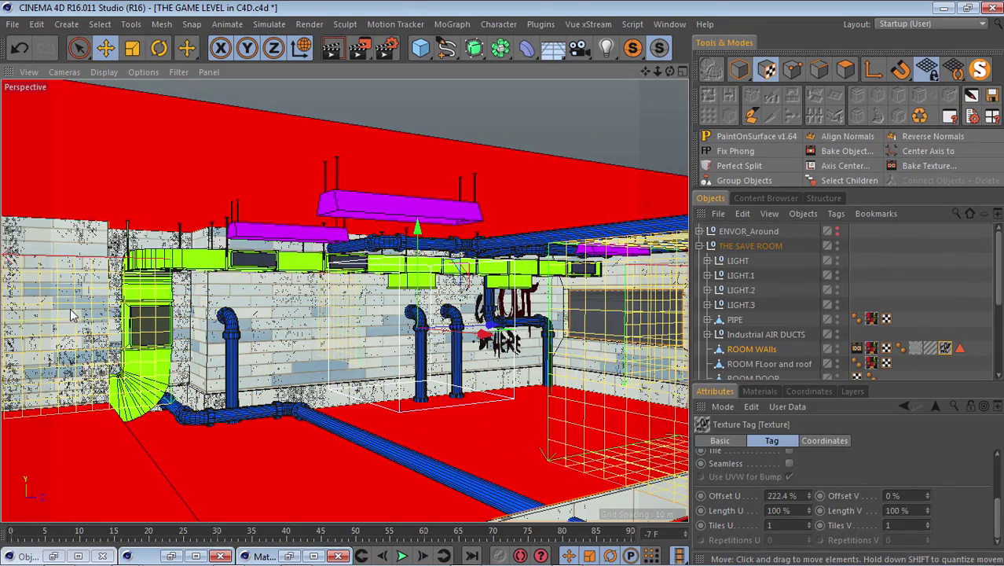
scroll(489, 302, down, 5)
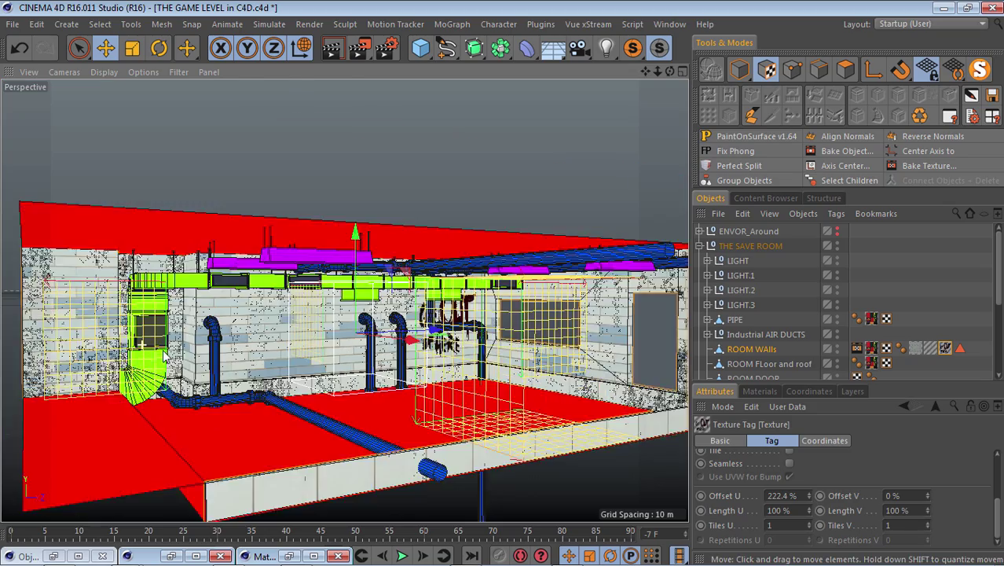
scroll(489, 313, up, 6)
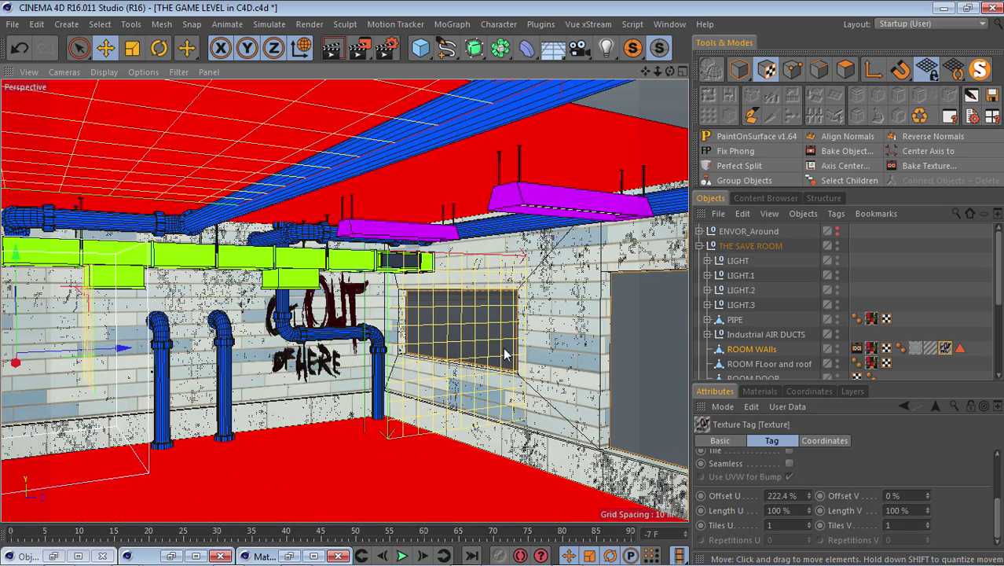
alt+drag(505, 354, 501, 330)
scroll(224, 318, up, 5)
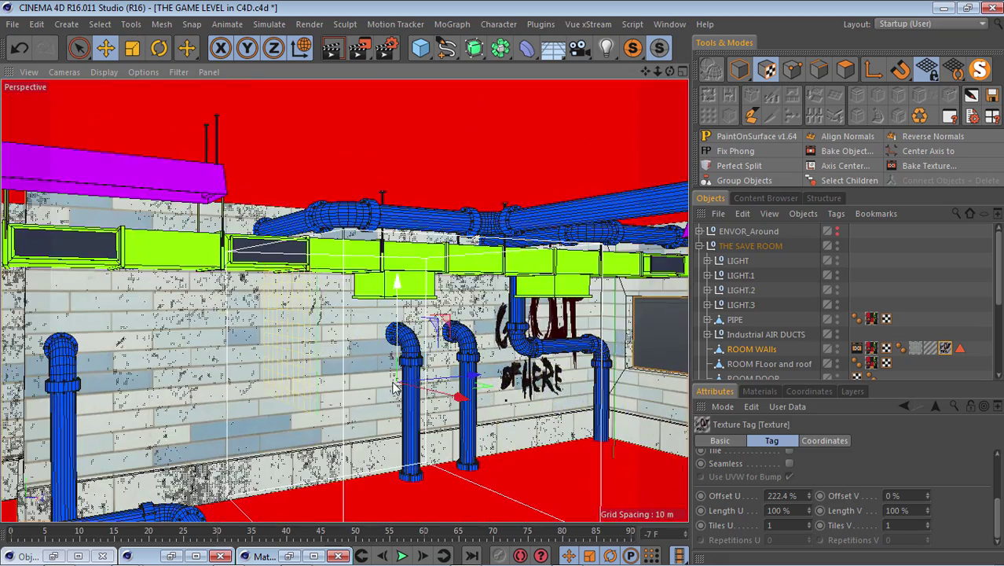
scroll(403, 385, down, 2)
drag(454, 403, 235, 370)
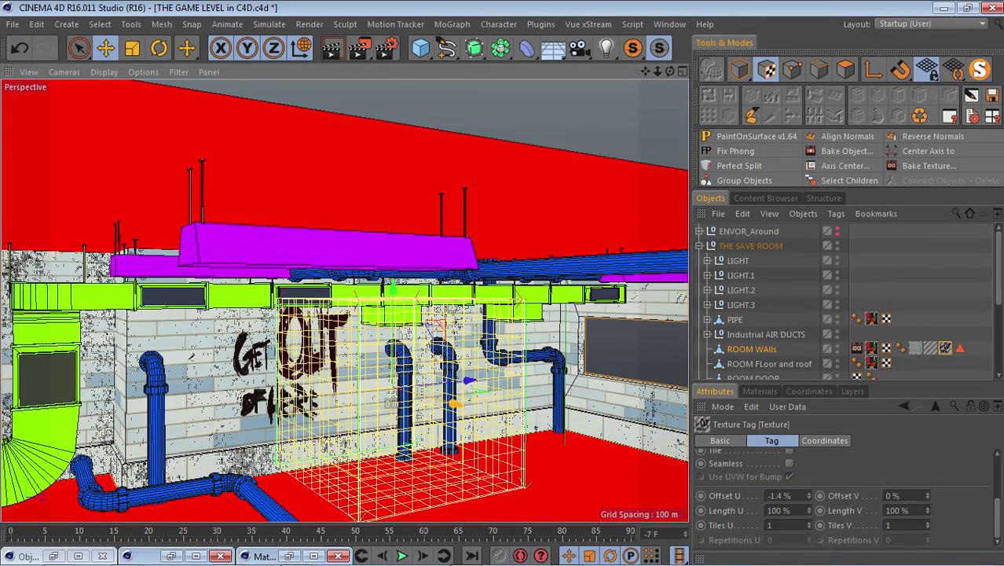
Step: Lower the graffiti on the back wall to an Offset V of about 12.8 %
scroll(312, 449, down, 5)
scroll(312, 449, up, 6)
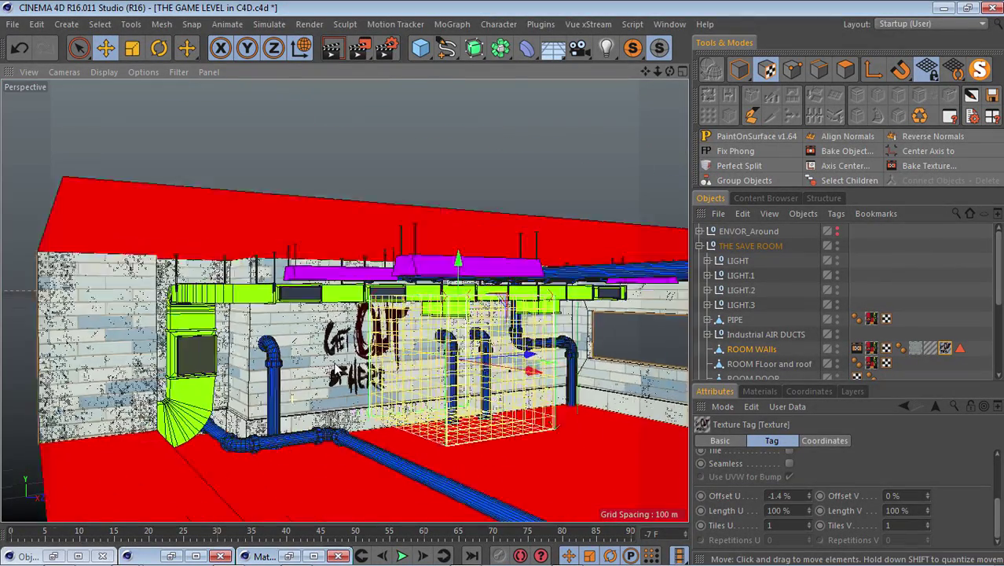
drag(543, 282, 525, 351)
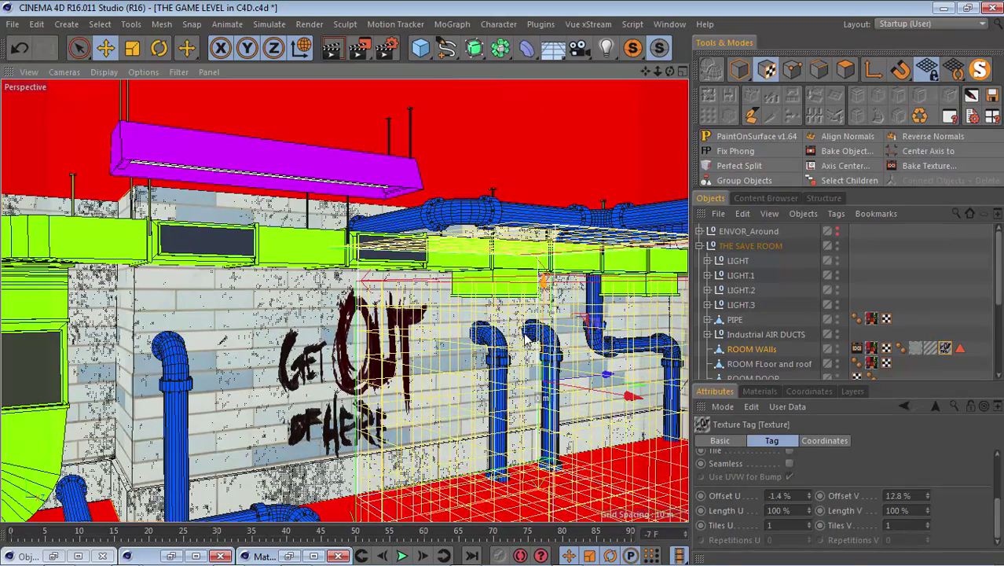
Step: Shift the graffiti sideways toward the single upright pipe, to an Offset U of about -20.2 %
scroll(503, 443, down, 5)
scroll(503, 444, up, 5)
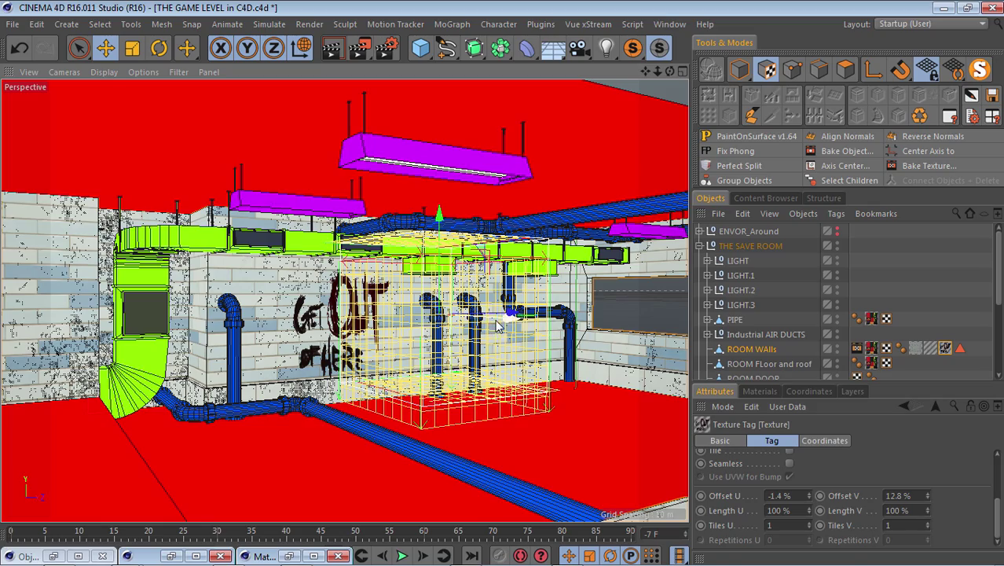
drag(495, 317, 430, 316)
scroll(293, 326, up, 3)
scroll(291, 326, down, 3)
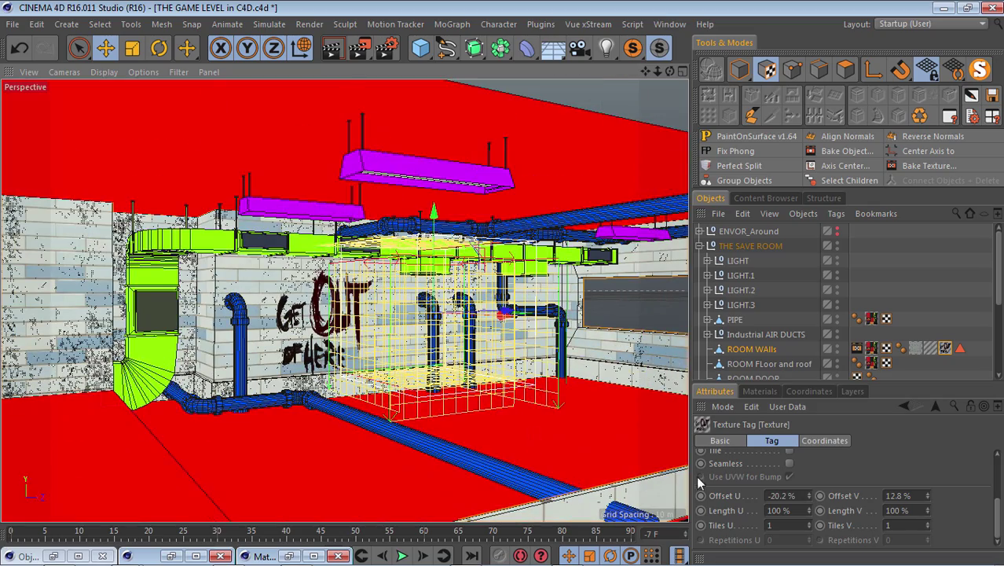
scroll(263, 333, up, 2)
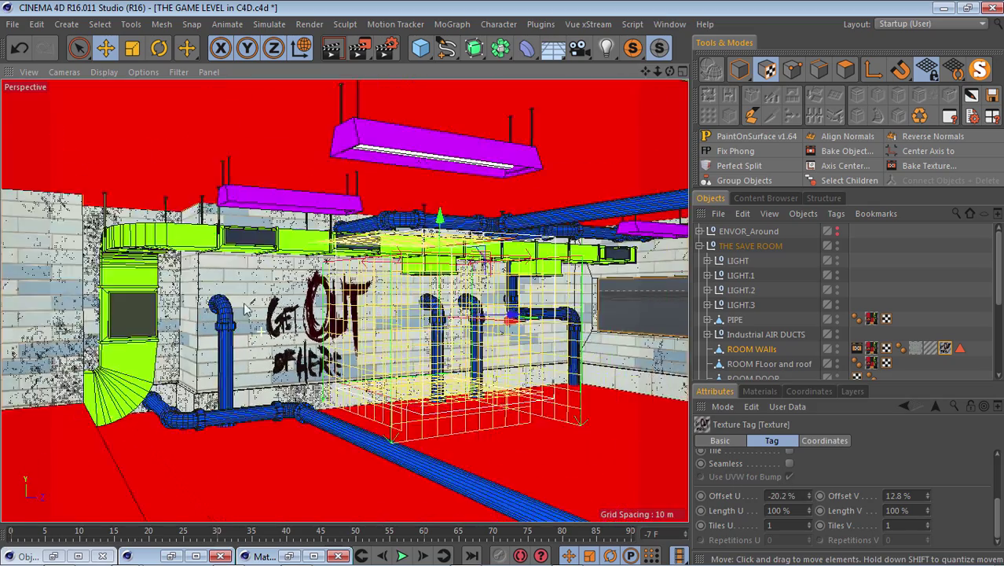
Step: In polygon mode, select the two wall polygons beside and below the window on the adjoining wall
scroll(271, 331, down, 5)
scroll(578, 302, up, 5)
scroll(579, 307, up, 3)
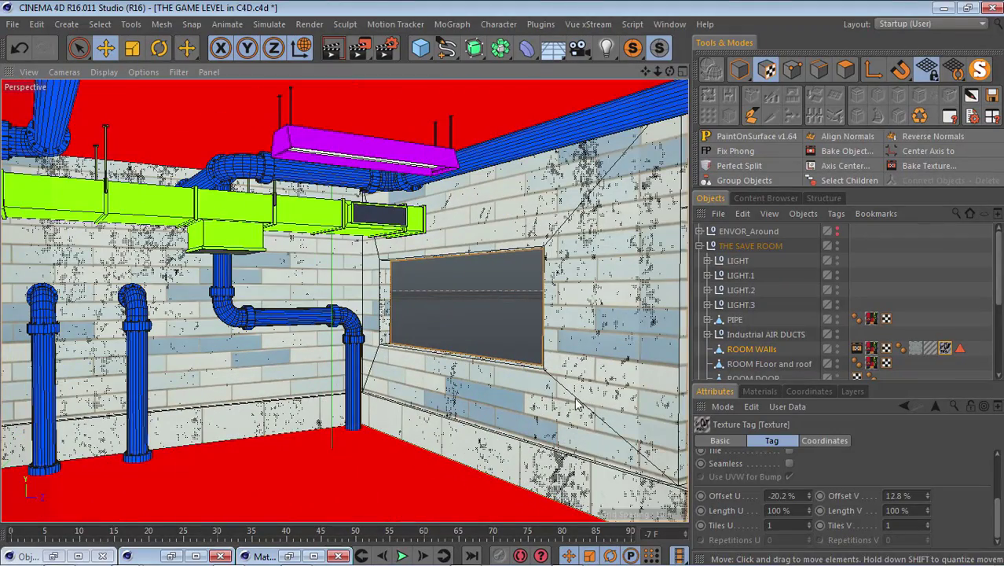
click(846, 70)
click(647, 286)
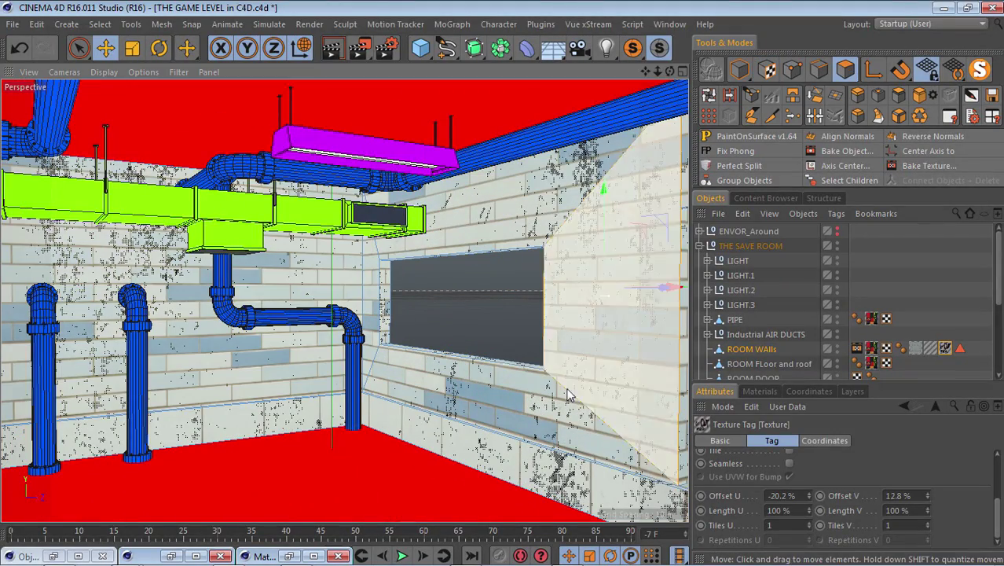
shift+click(557, 419)
Step: Duplicate the graffiti material TEX.1 and open the copy in the material editor
click(748, 390)
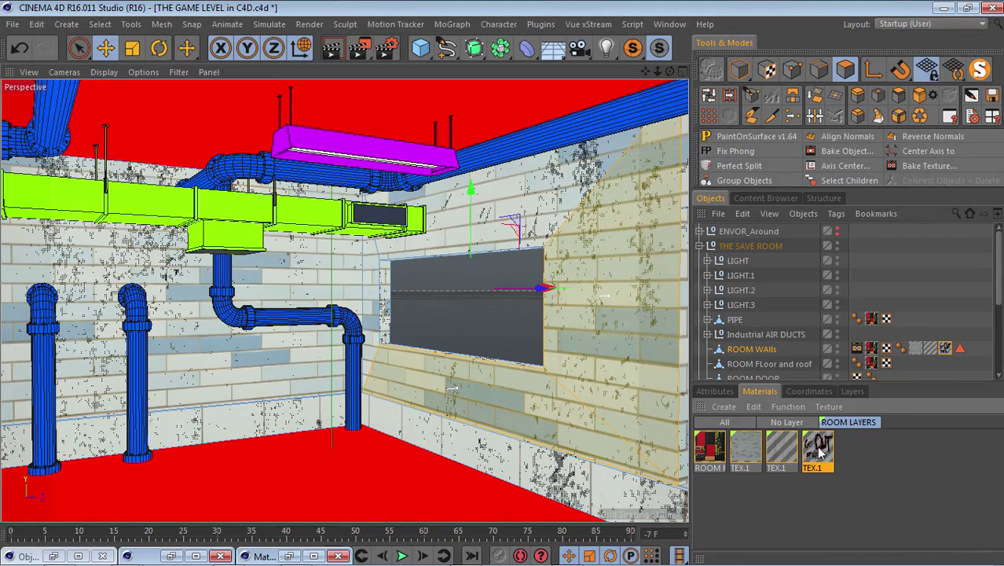
ctrl+drag(844, 446, 846, 446)
double_click(847, 446)
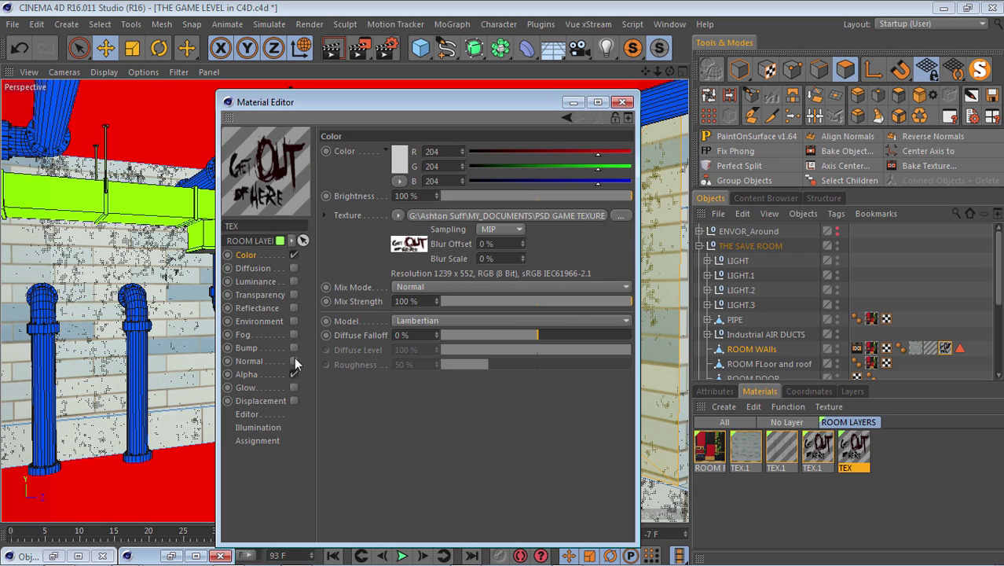
Step: Load the handwritten message graffiti from the CRACKS AND GRUNGES folder as the copy's Color texture, without copying the file to the project
click(619, 215)
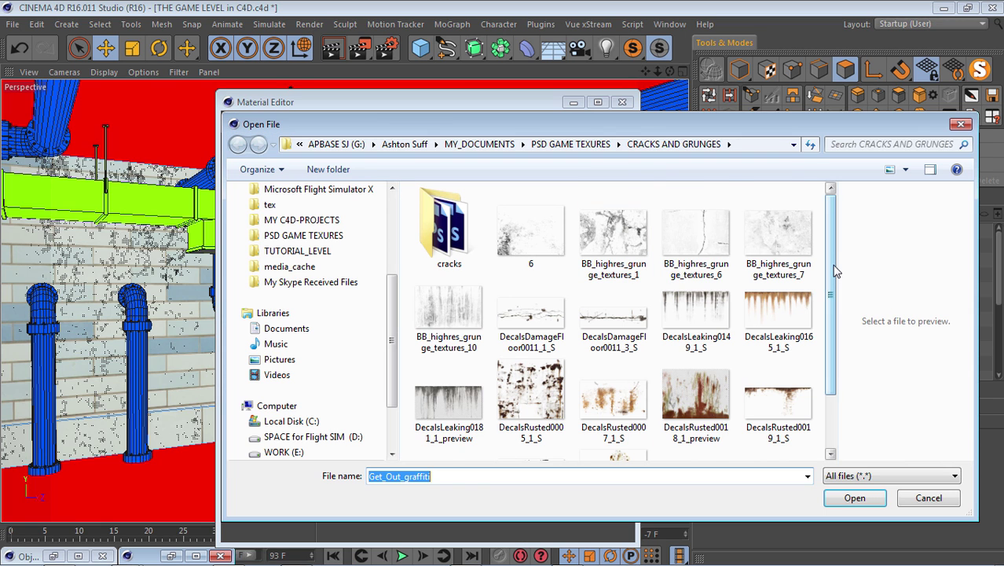
scroll(638, 447, down, 2)
click(532, 404)
click(855, 498)
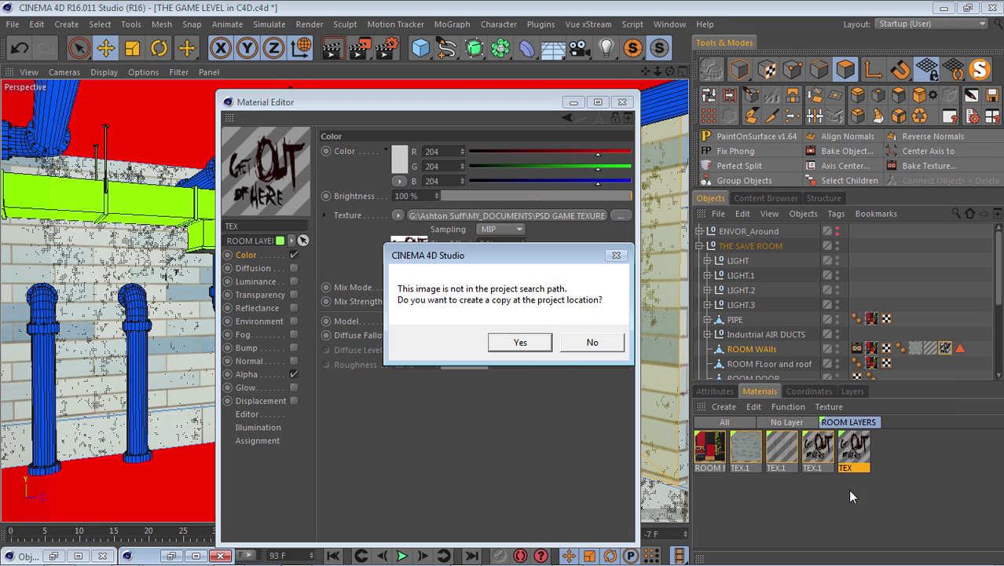
click(592, 343)
Step: Copy the handwritten graffiti image from the Color channel, paste it as the Alpha channel's texture, and minimize the material editor
click(292, 374)
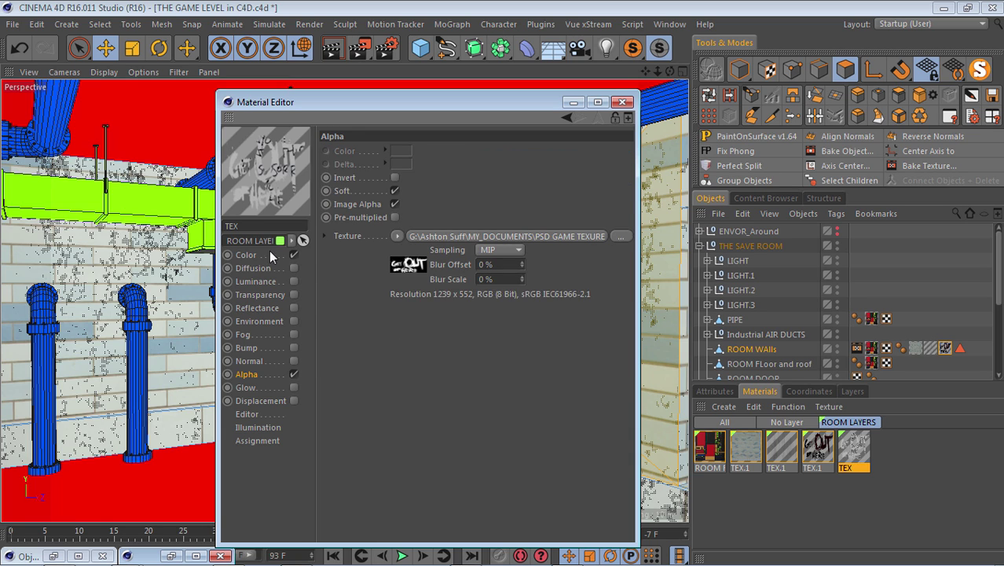
click(246, 255)
click(399, 222)
click(413, 270)
click(260, 375)
click(398, 237)
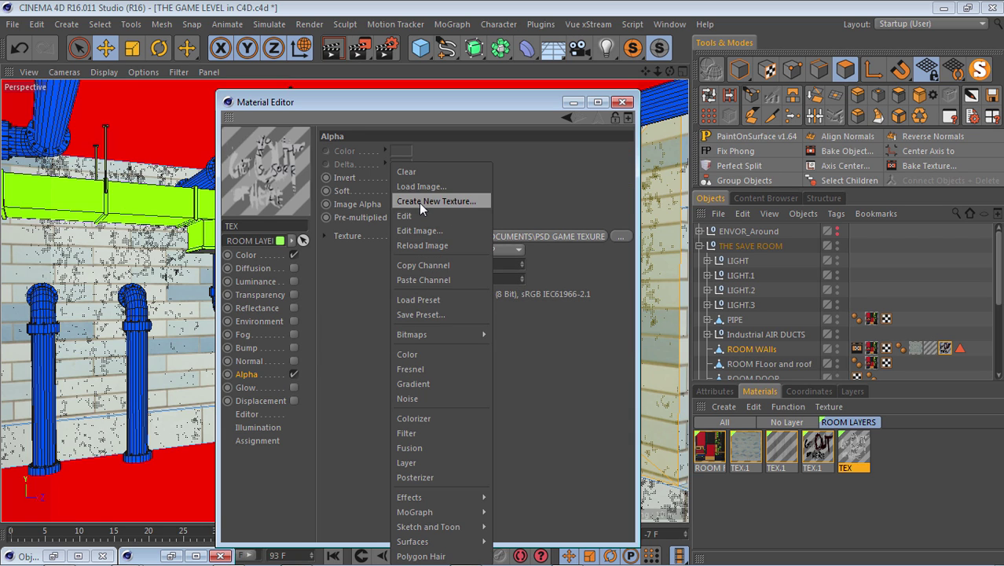
click(423, 280)
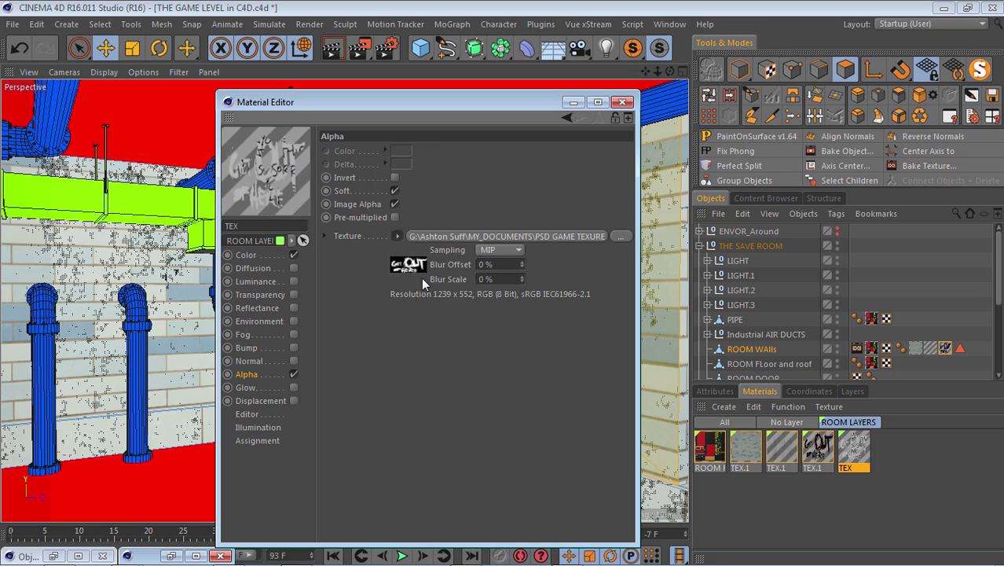
click(573, 103)
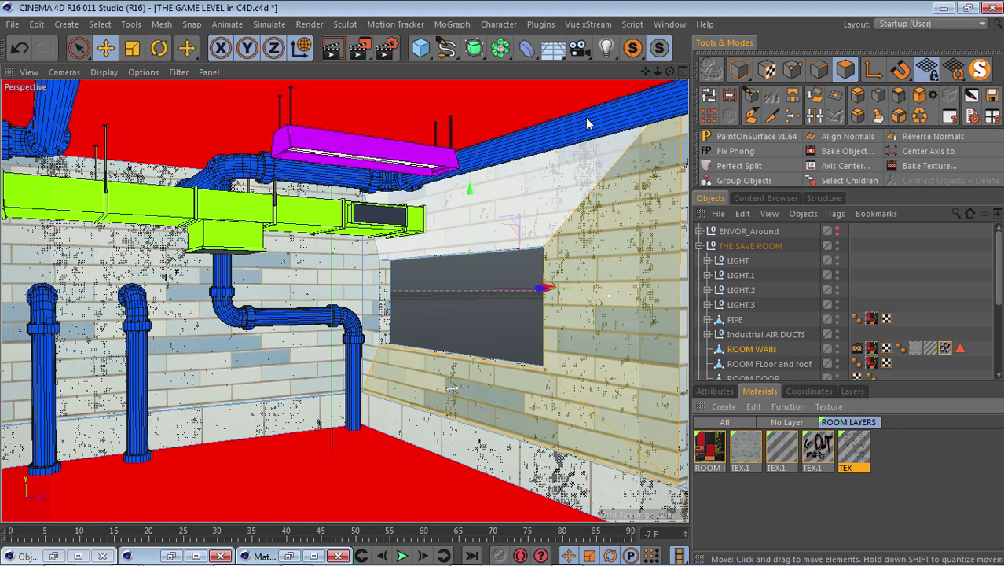
Step: Apply the handwritten graffiti material TEX to the selected polygons around the window
scroll(488, 188, down, 5)
scroll(558, 247, up, 3)
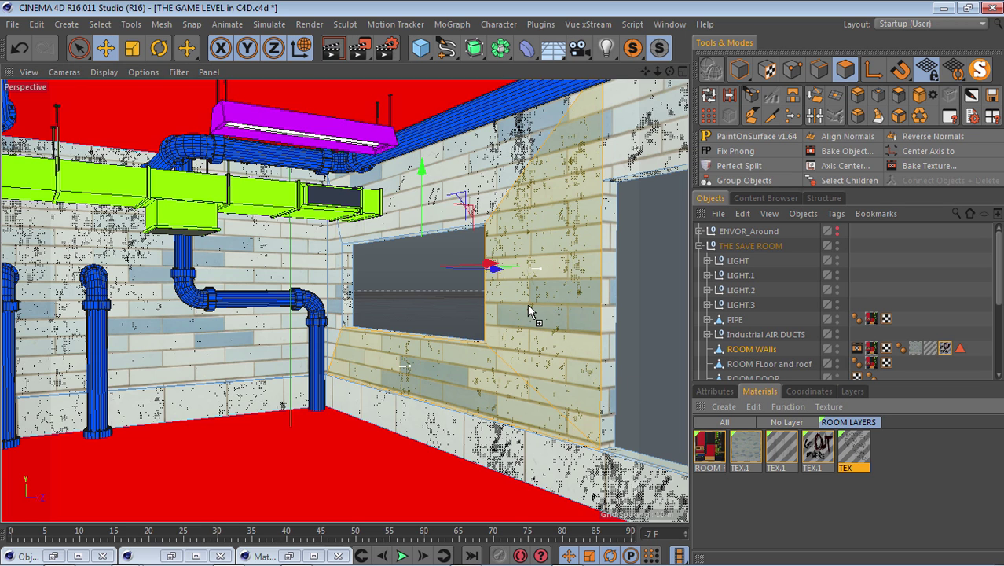
drag(528, 305, 528, 306)
scroll(526, 307, down, 5)
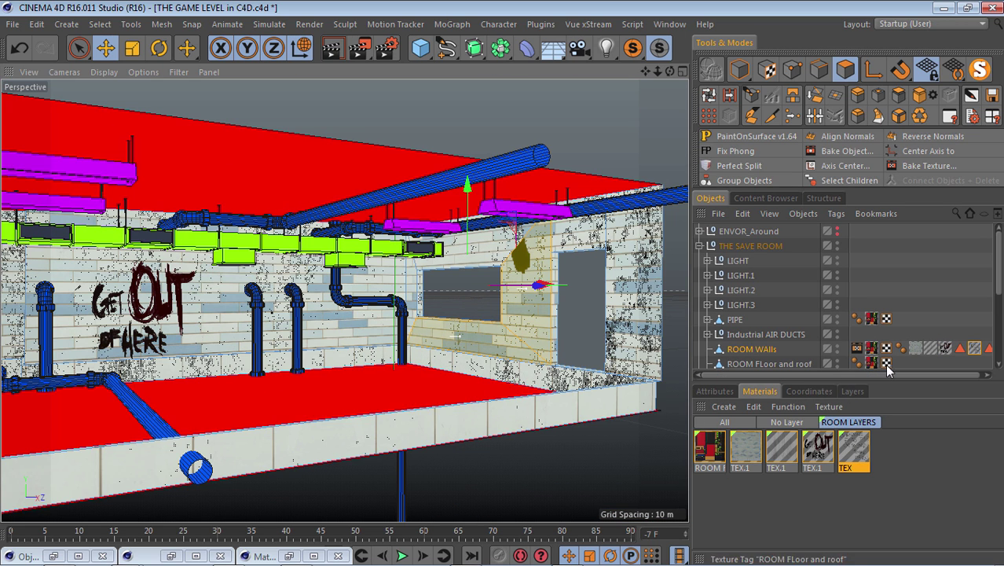
Step: Set the new graffiti texture tag's projection to Cubic and turn off its tiling
click(974, 348)
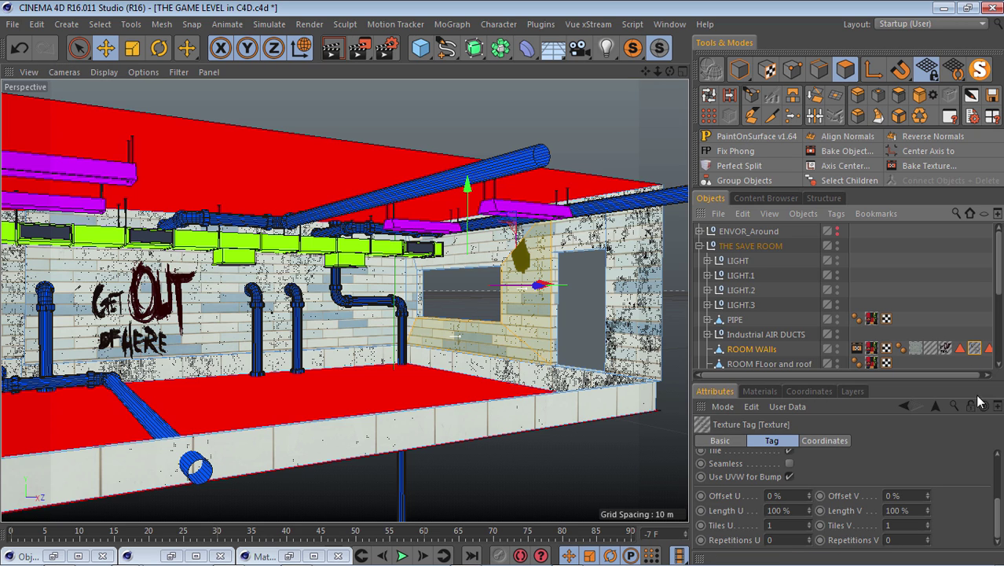
scroll(957, 479, up, 3)
click(928, 492)
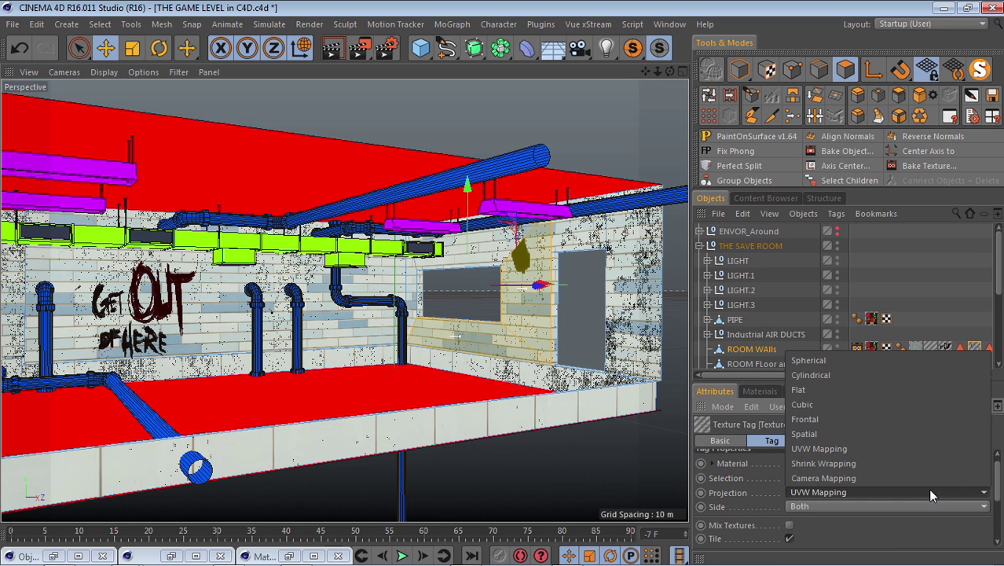
click(851, 404)
drag(999, 485, 996, 546)
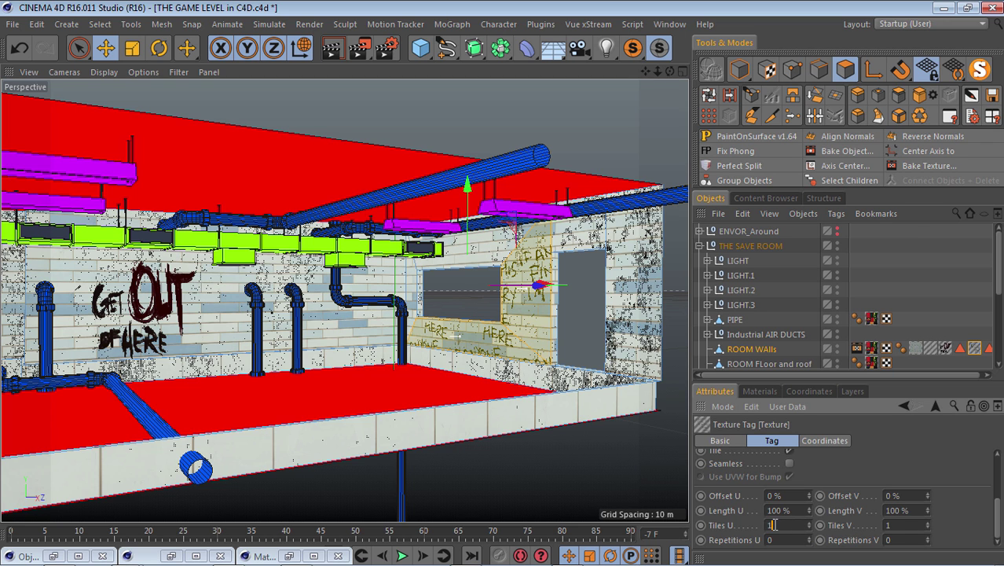
click(789, 451)
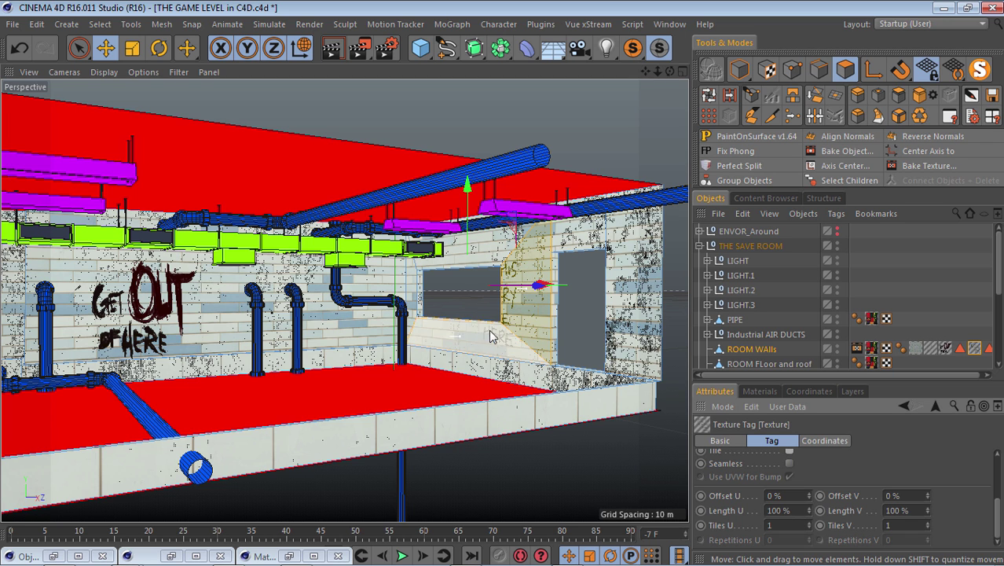
Step: Set the handwritten graffiti's Tiles U and Tiles V to 2
alt+right_drag(491, 337, 645, 350)
drag(785, 524, 749, 528)
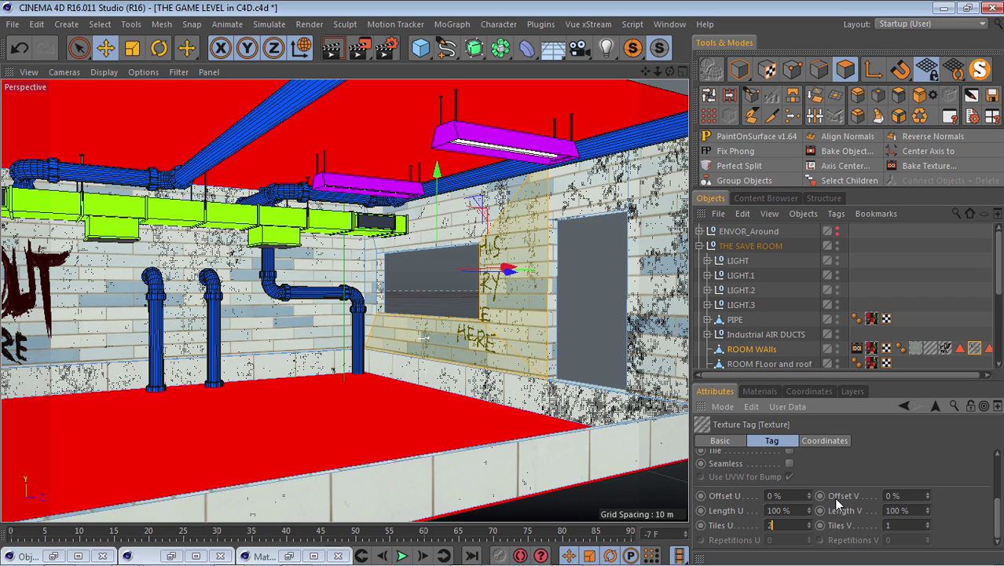
click(903, 524)
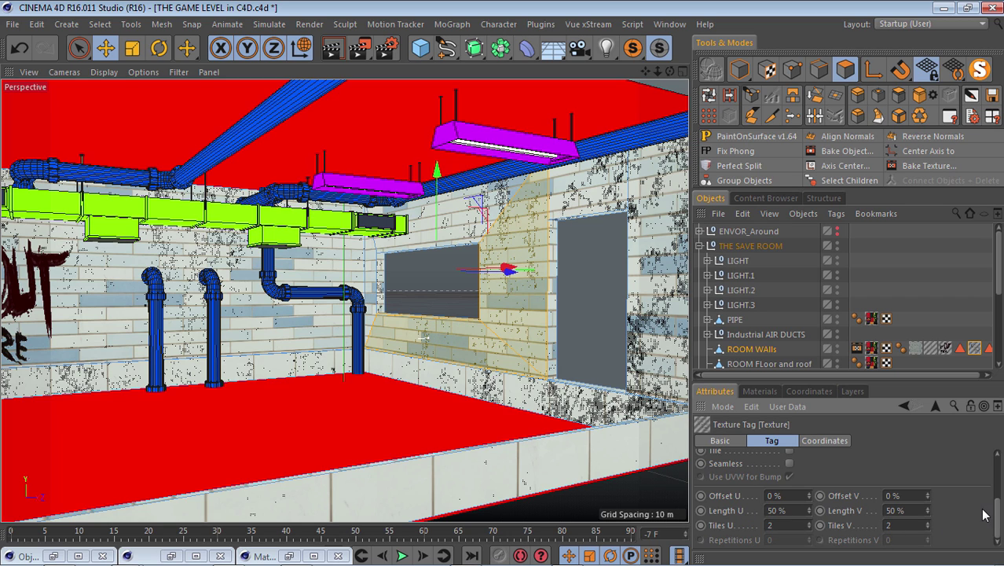
Step: In texture mode, slide the handwritten graffiti onto the wall between window and doorway, to an Offset U of about 84.2 %
click(767, 69)
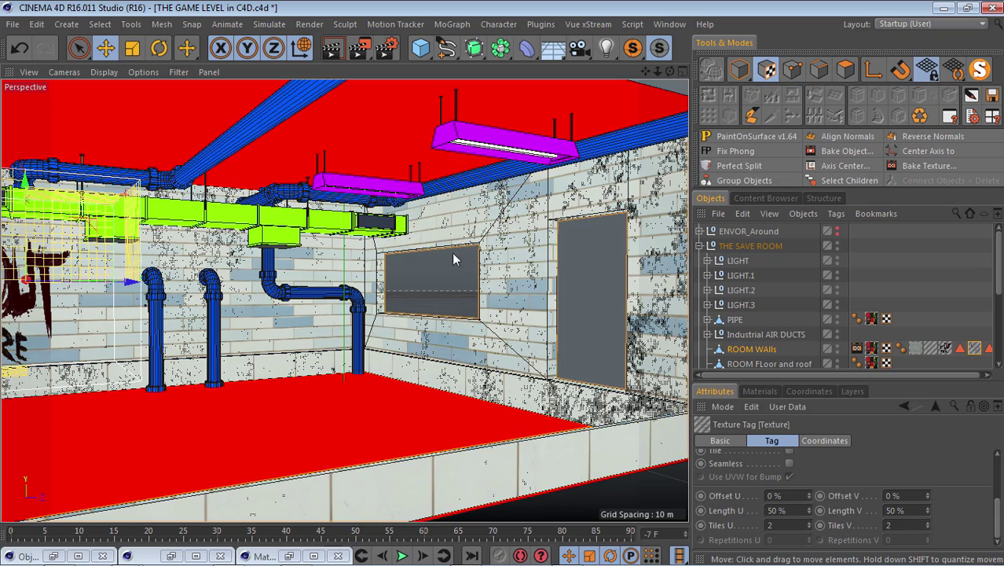
scroll(202, 275, down, 6)
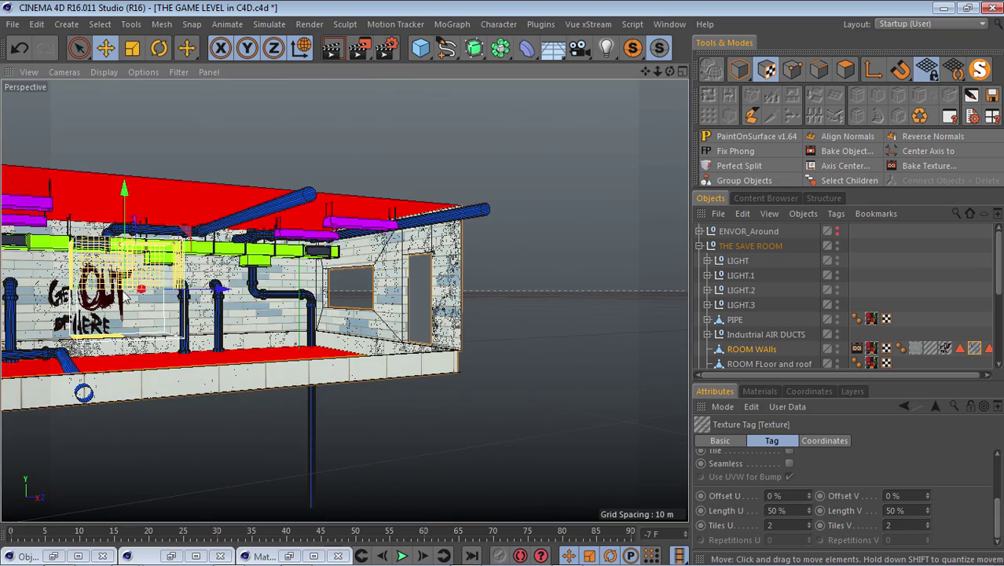
drag(669, 72, 793, 102)
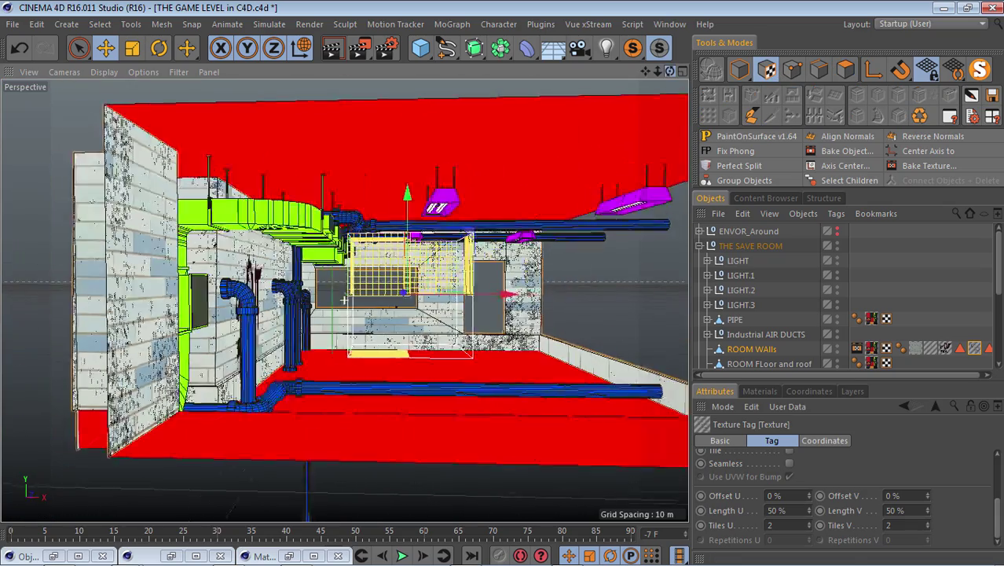
scroll(481, 305, up, 6)
drag(160, 233, 393, 274)
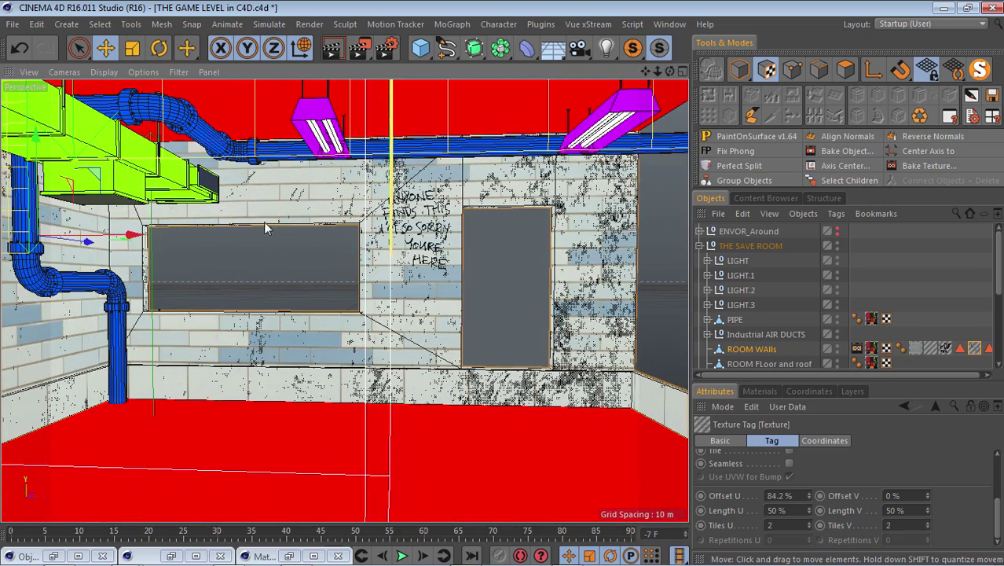
Step: Slide the handwritten graffiti down the wall between the window and doorway, to an Offset V of about 54.4 %
drag(36, 147, 32, 240)
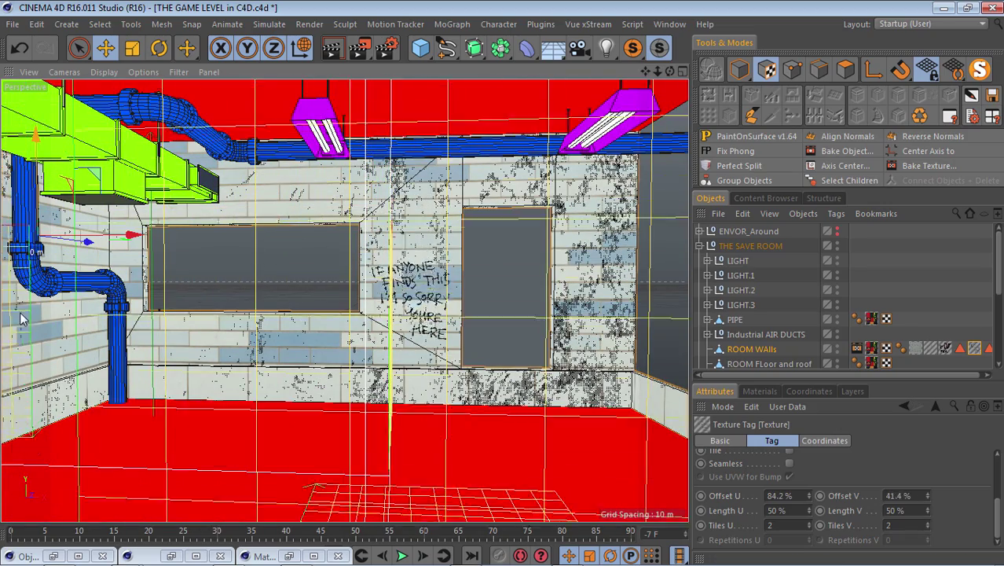
drag(21, 318, 110, 351)
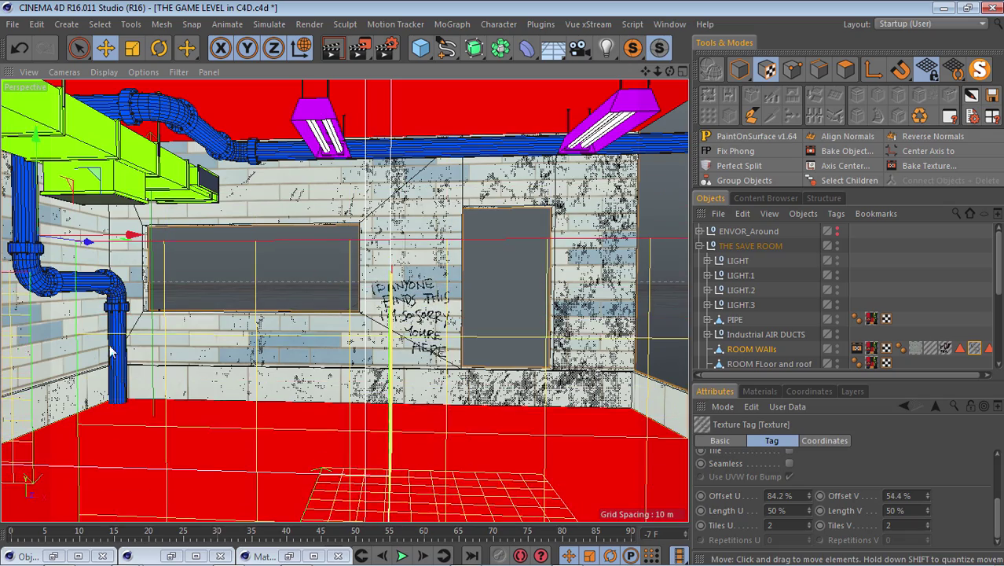
scroll(400, 359, up, 9)
scroll(400, 359, down, 5)
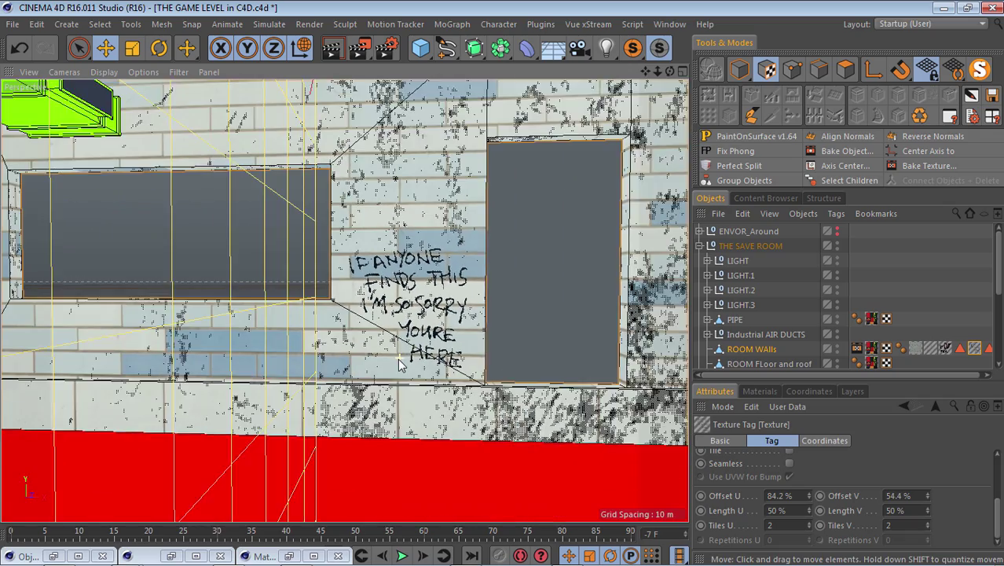
scroll(399, 366, down, 5)
scroll(424, 330, up, 7)
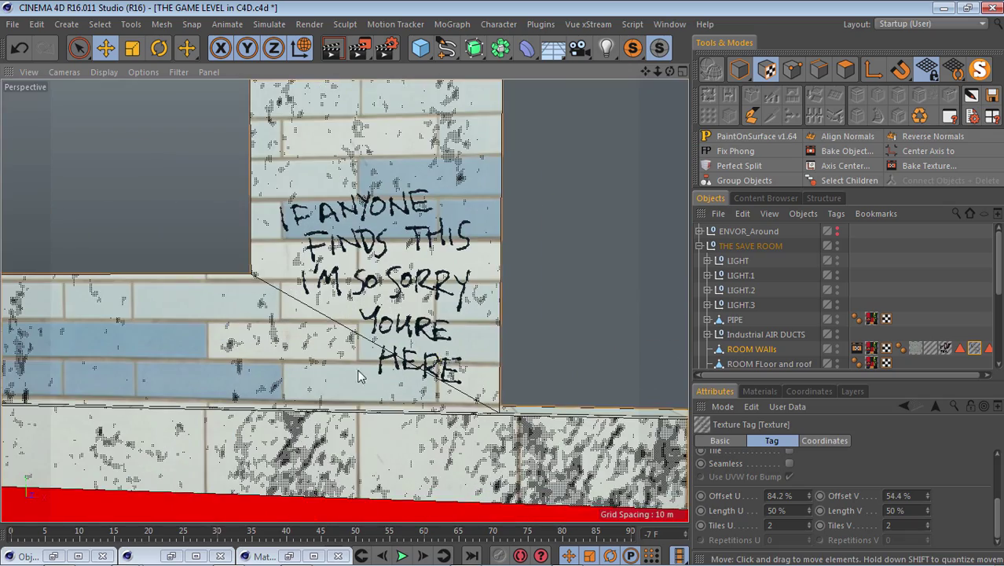
scroll(359, 375, down, 12)
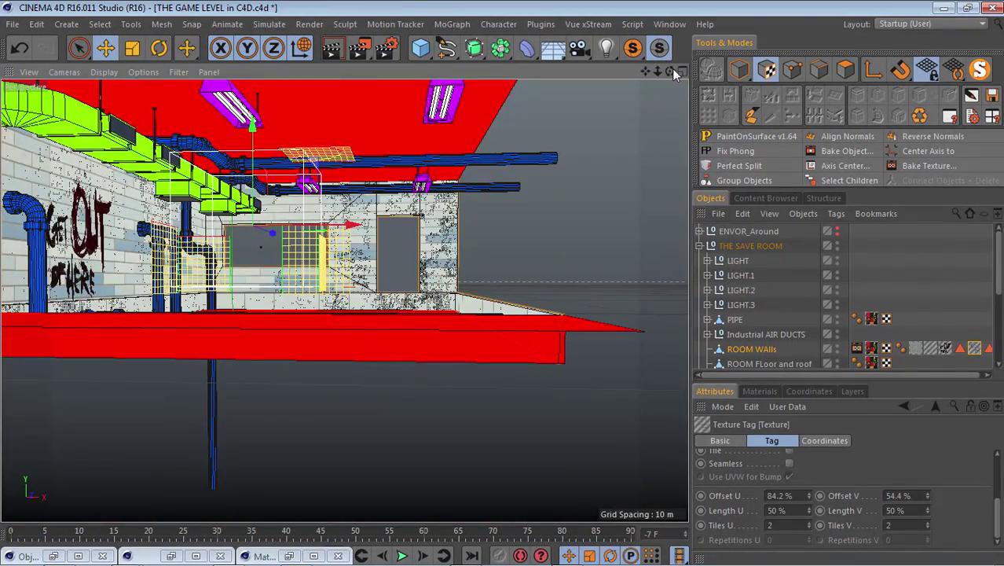
Step: Examine the graffiti and grunge layers on the save room walls from inside and outside the room
drag(672, 71, 338, 267)
scroll(118, 251, up, 7)
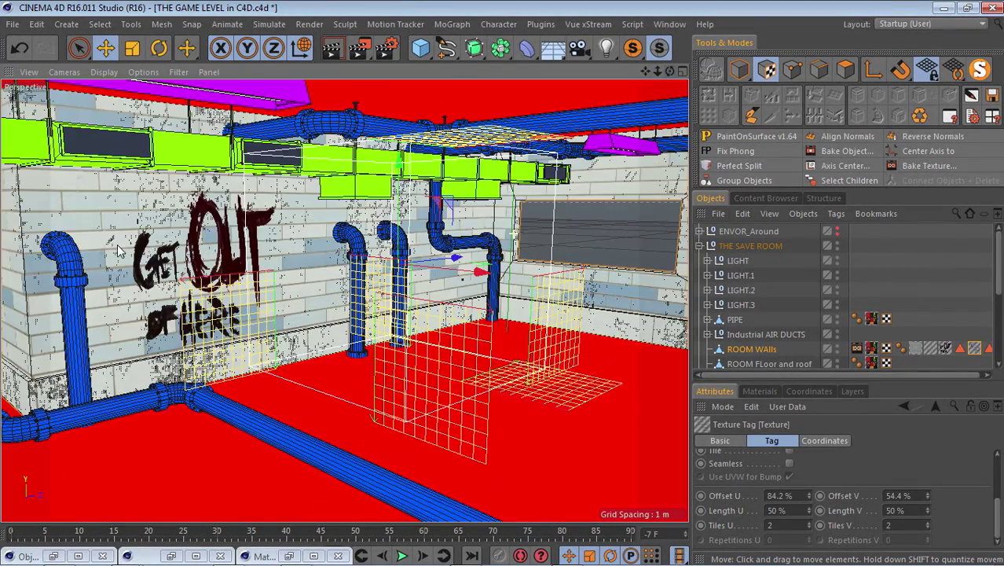
scroll(118, 250, down, 6)
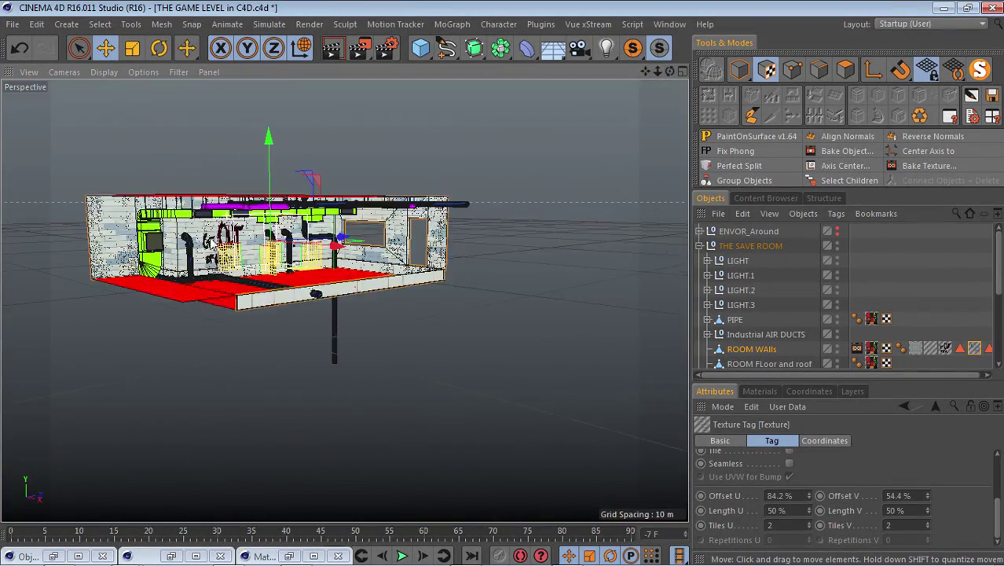
scroll(212, 243, up, 6)
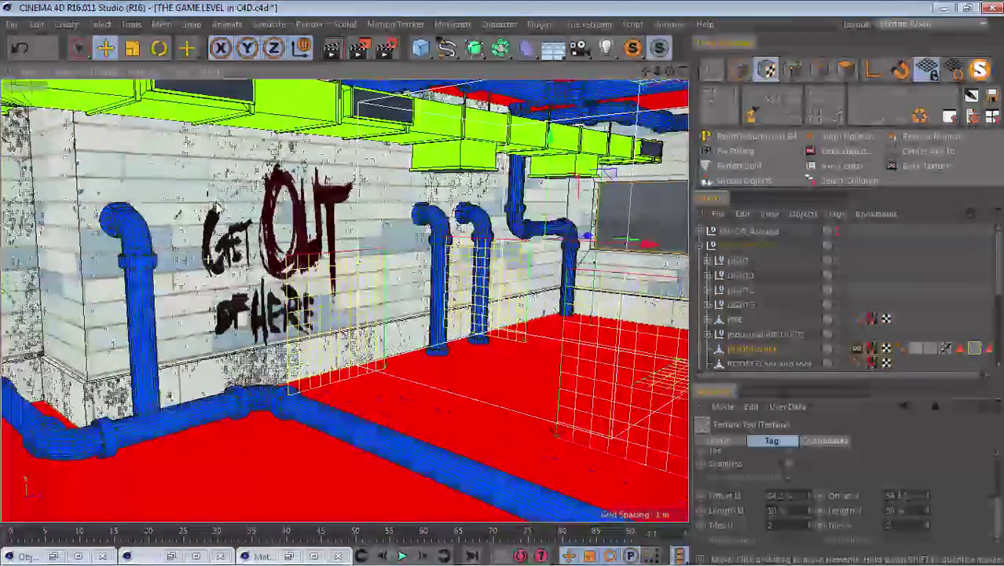
scroll(217, 238, down, 2)
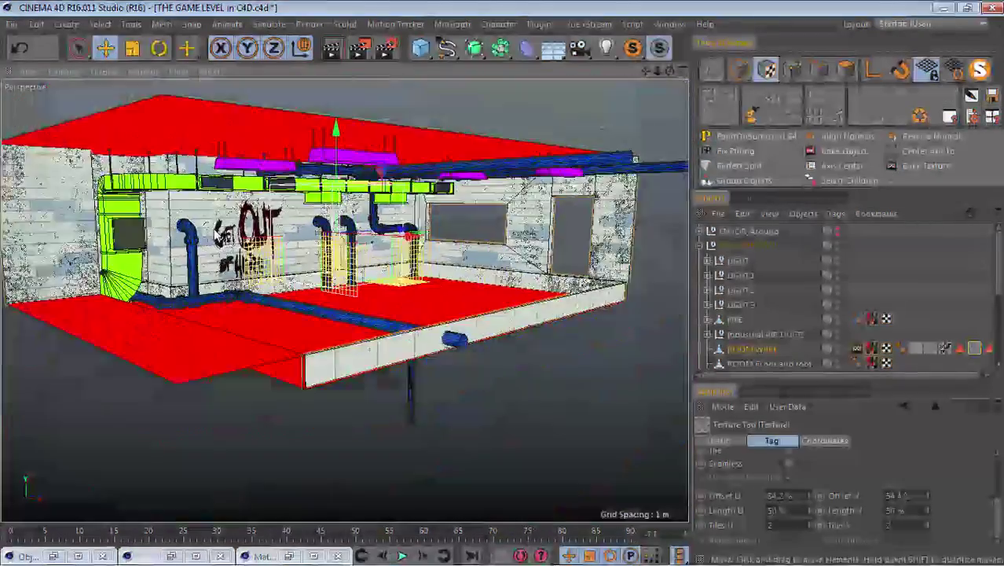
scroll(217, 237, down, 4)
scroll(236, 239, up, 5)
scroll(265, 240, down, 2)
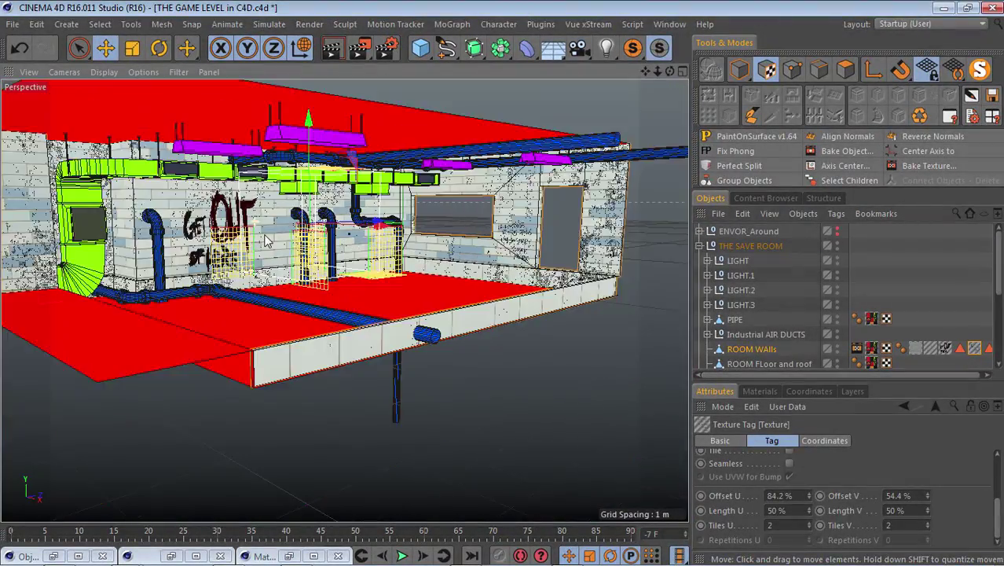
scroll(264, 240, down, 3)
scroll(209, 212, up, 2)
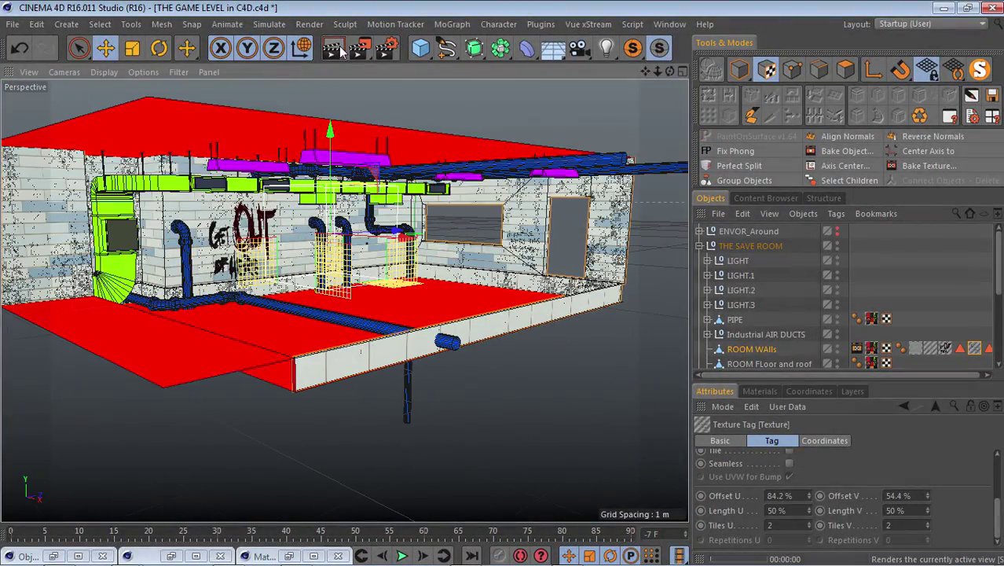
Step: Render the room view with Ambient Occlusion off to check the wall textures
click(340, 51)
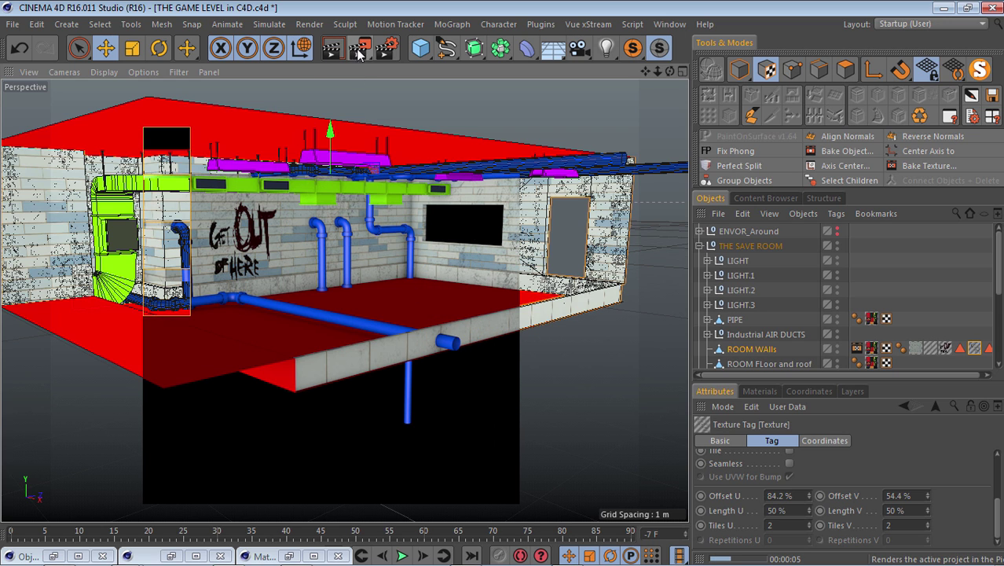
click(381, 49)
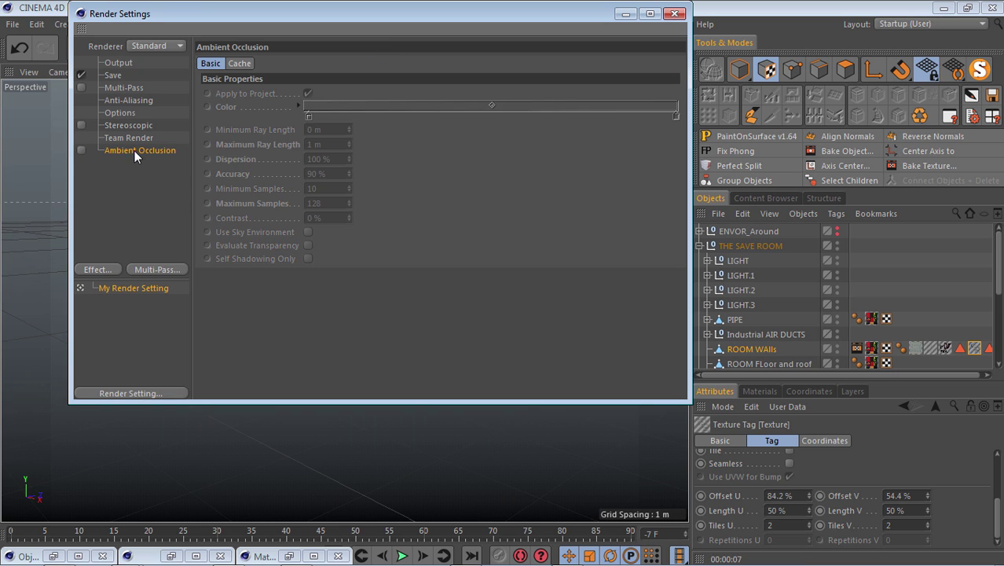
click(626, 14)
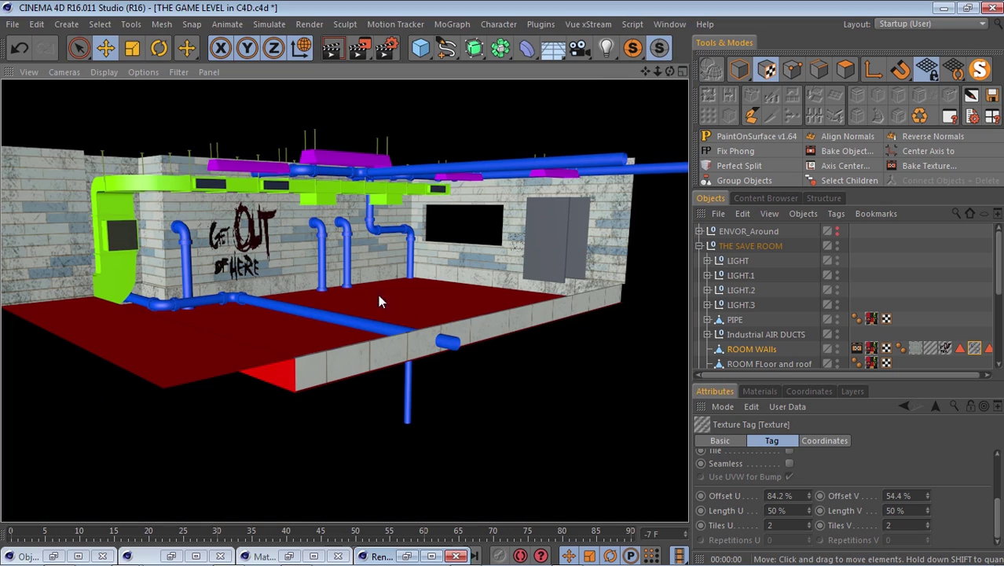
Step: Duplicate the handwritten graffiti material TEX in ROOM LAYERS and open the copy's Alpha channel for editing
scroll(176, 229, up, 5)
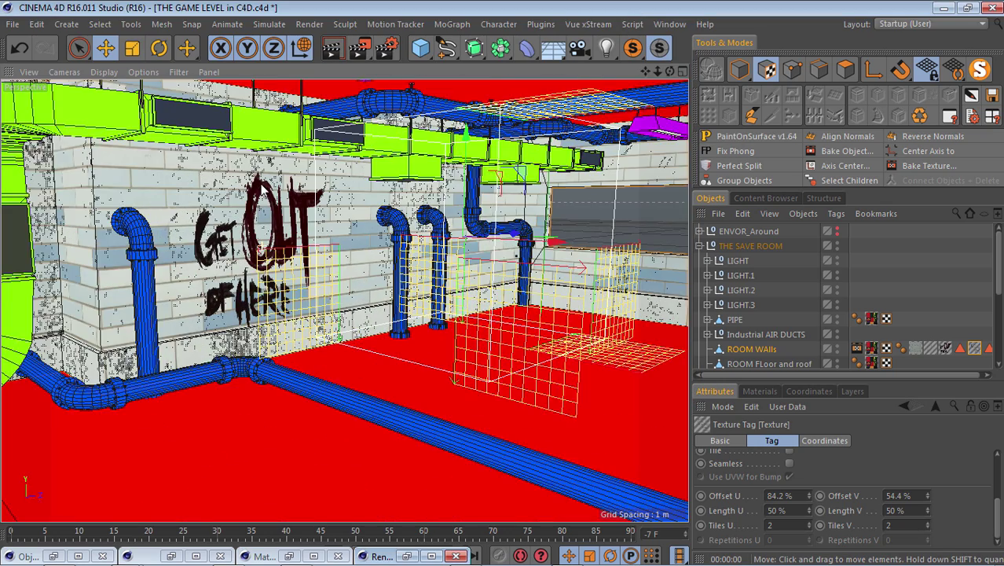
scroll(420, 289, down, 7)
scroll(259, 217, up, 5)
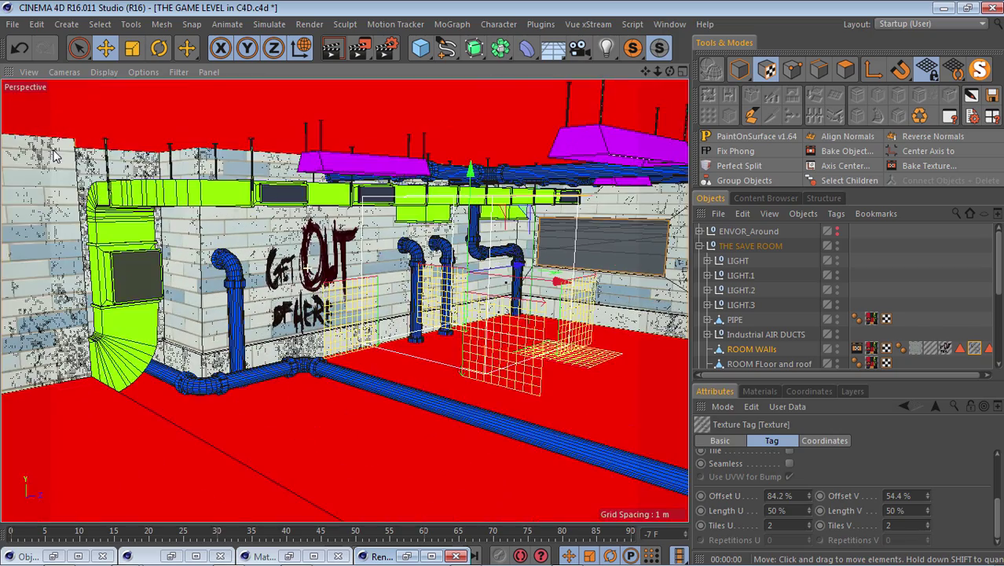
scroll(251, 177, down, 6)
scroll(271, 218, up, 6)
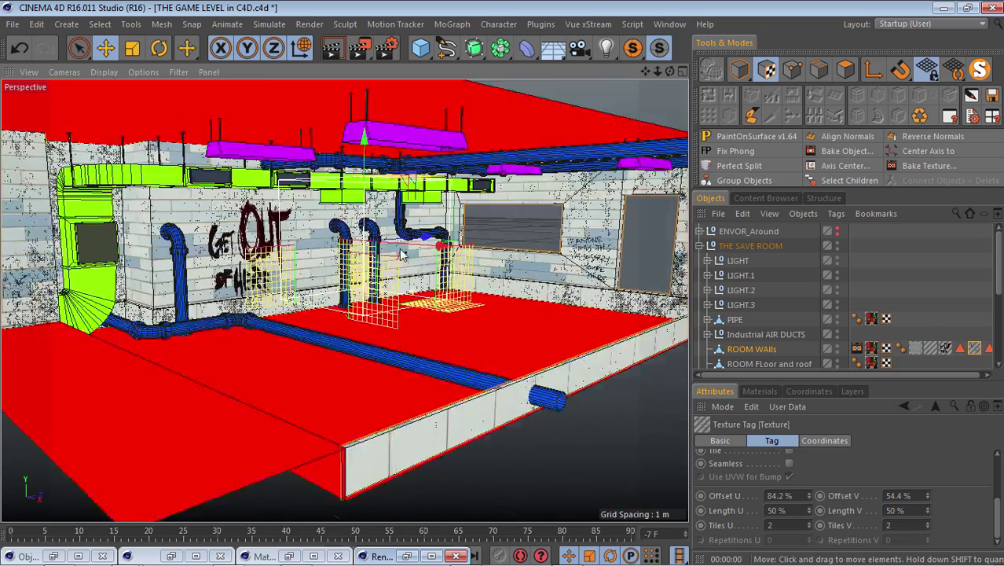
click(759, 392)
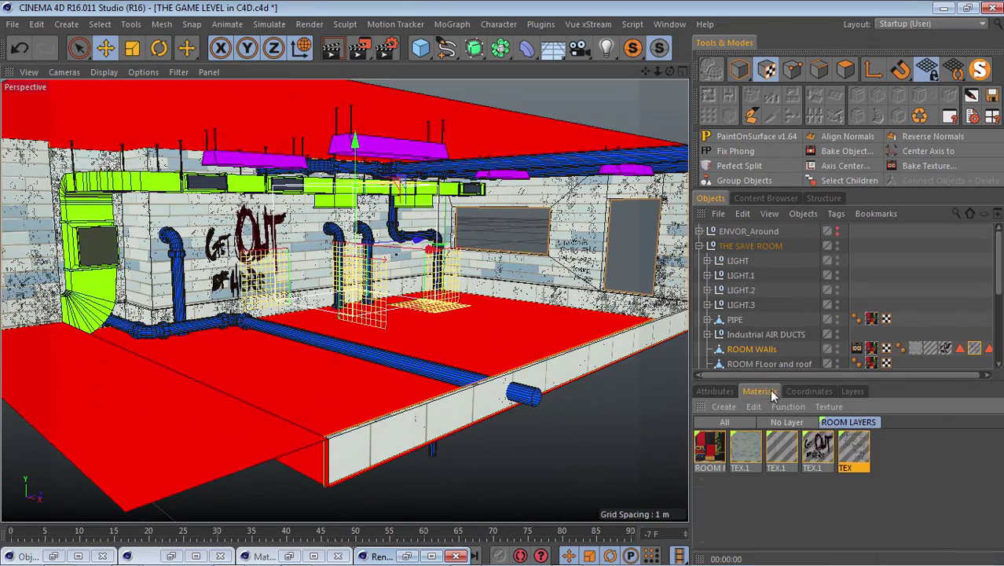
double_click(885, 444)
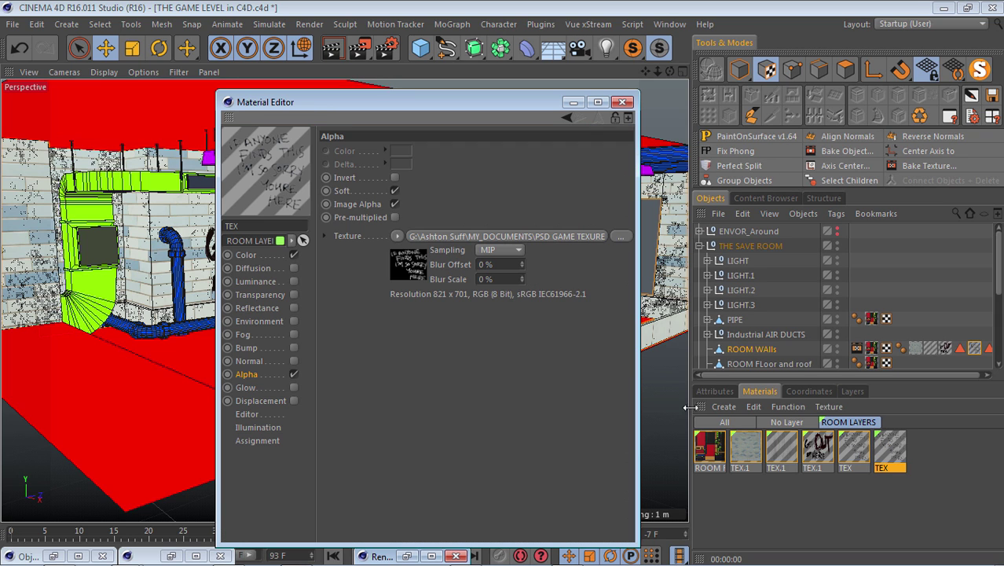
Step: Load the image DecalsLeaking0149_1_S from CRACKS AND GRUNGES as the copied material's Alpha texture
click(620, 237)
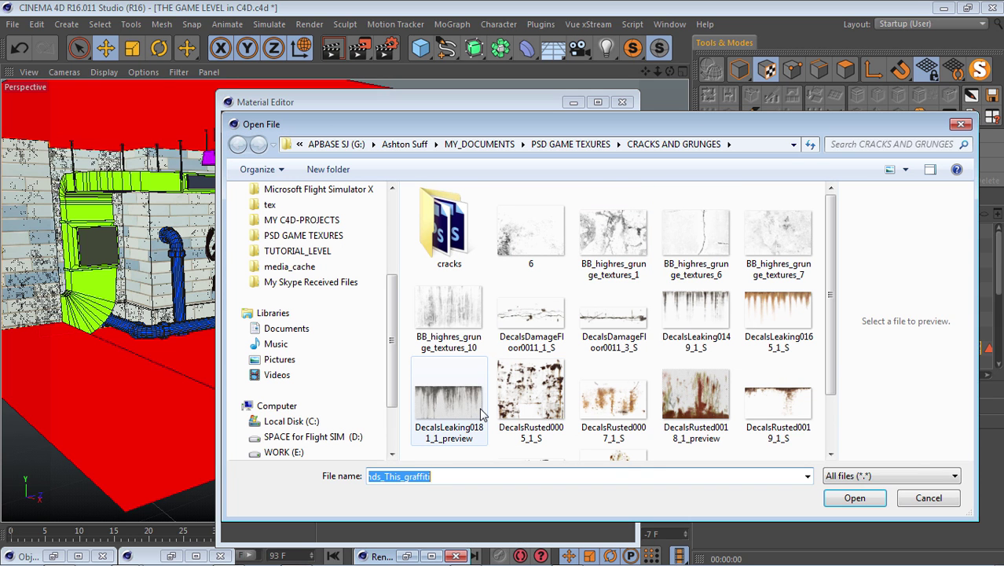
click(711, 314)
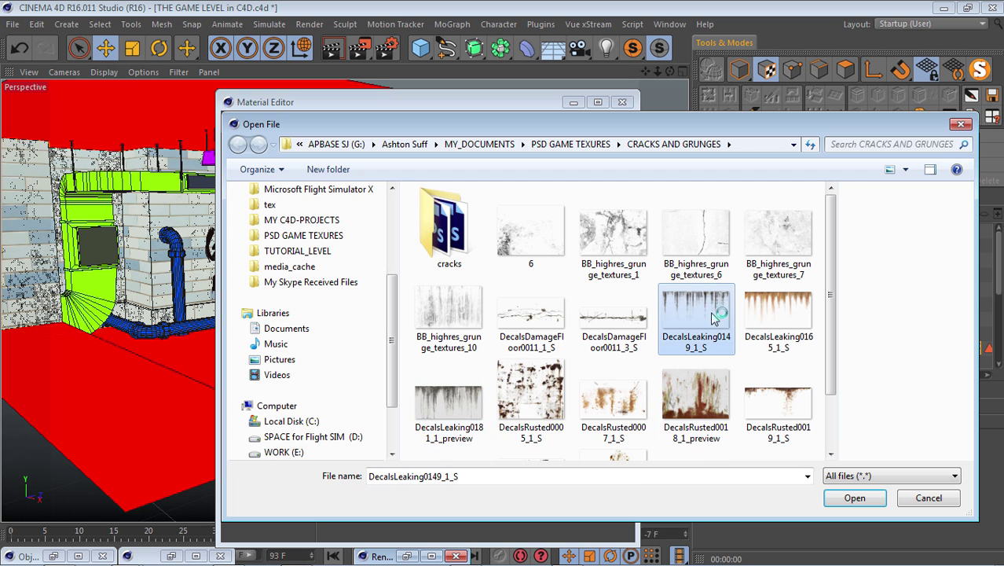
click(853, 498)
click(588, 343)
Step: Copy the leaking decal from the Alpha channel into the material's Color texture and close the Material Editor
click(400, 249)
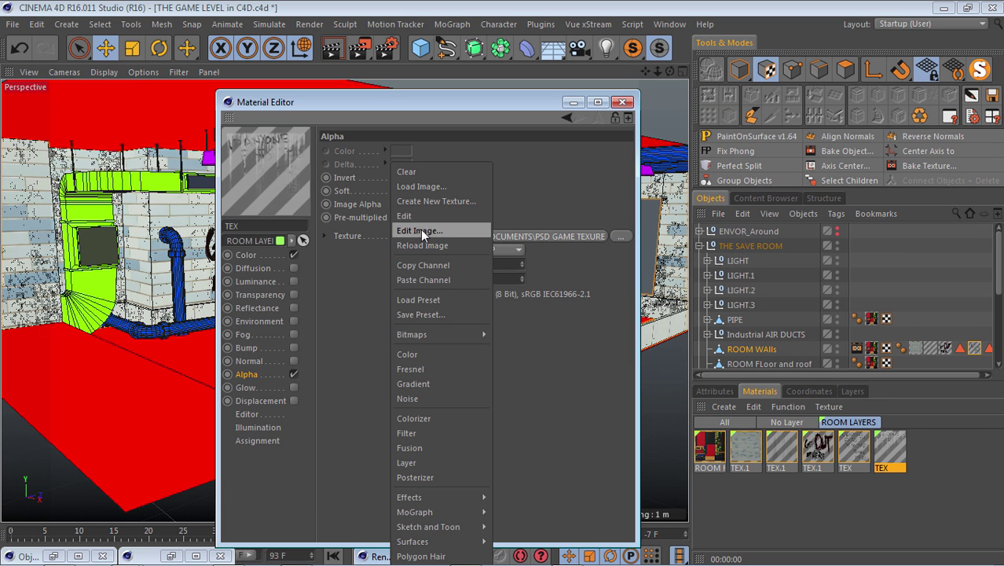
click(415, 264)
click(284, 256)
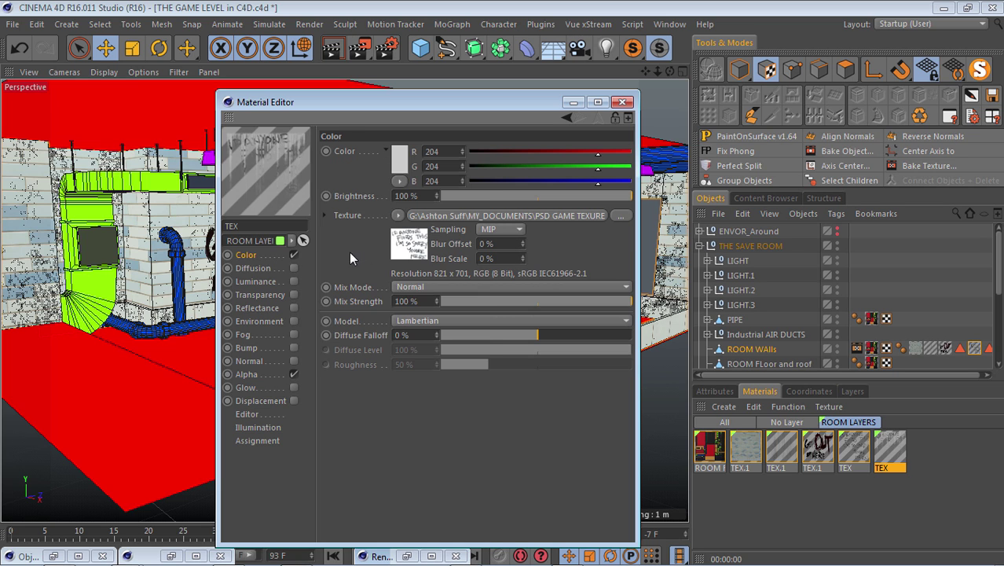
click(398, 216)
click(411, 280)
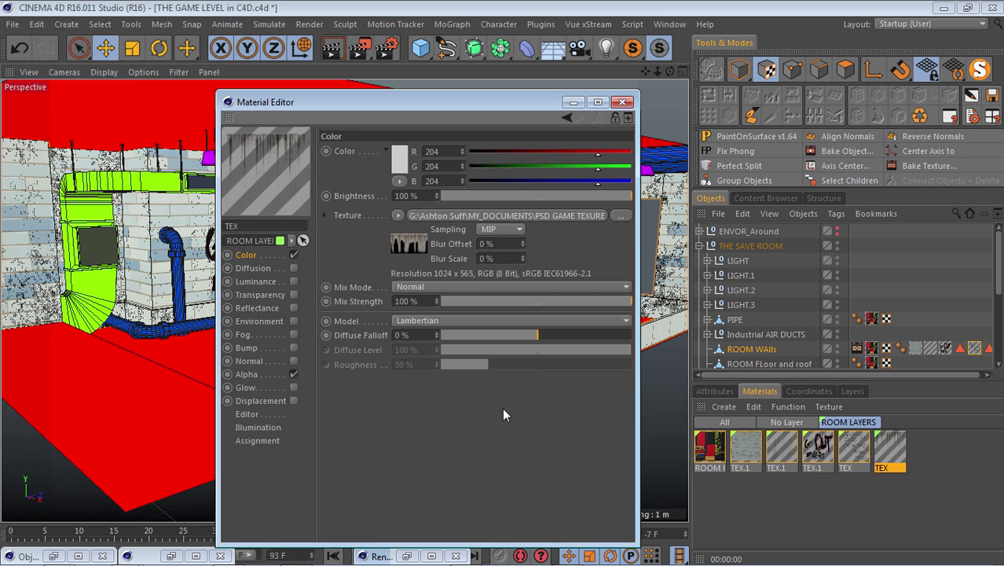
click(623, 102)
Step: Apply the leaking decal material TEX to the ROOM WAlls object
scroll(130, 338, down, 4)
scroll(240, 252, up, 3)
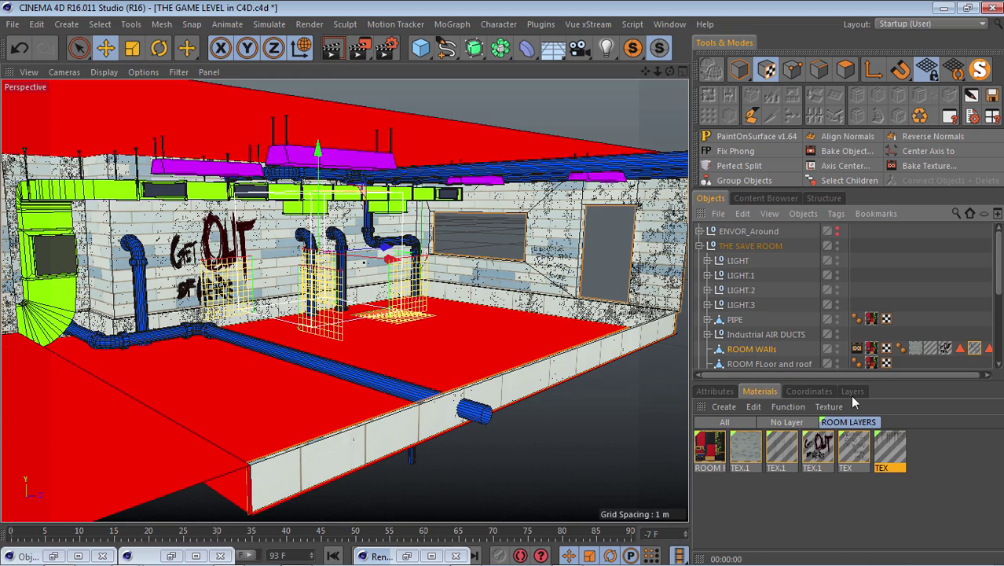
drag(888, 453, 165, 241)
scroll(123, 224, down, 5)
scroll(179, 223, up, 6)
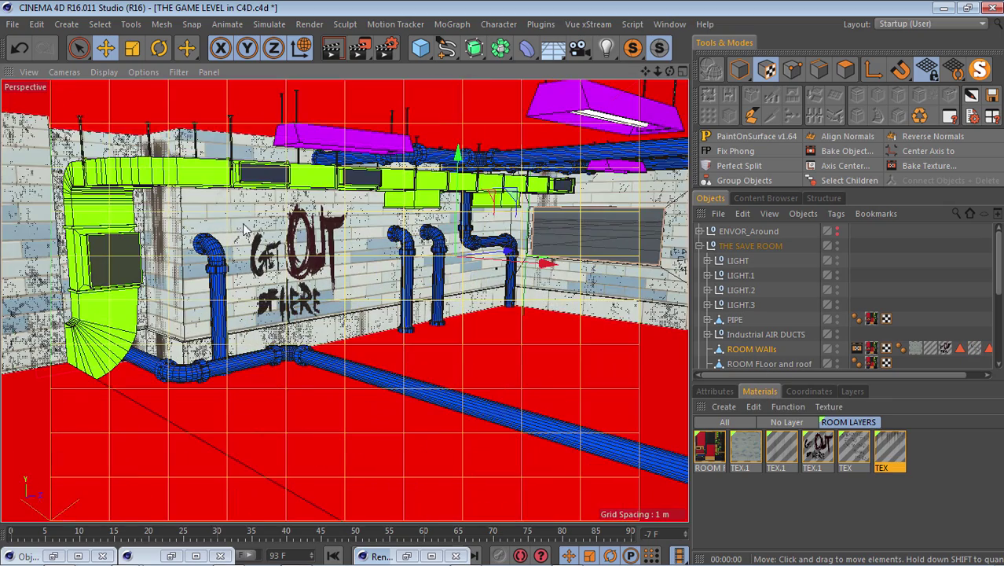
Step: Set the leaking decal texture tag's projection on the room walls to Cubic
click(988, 375)
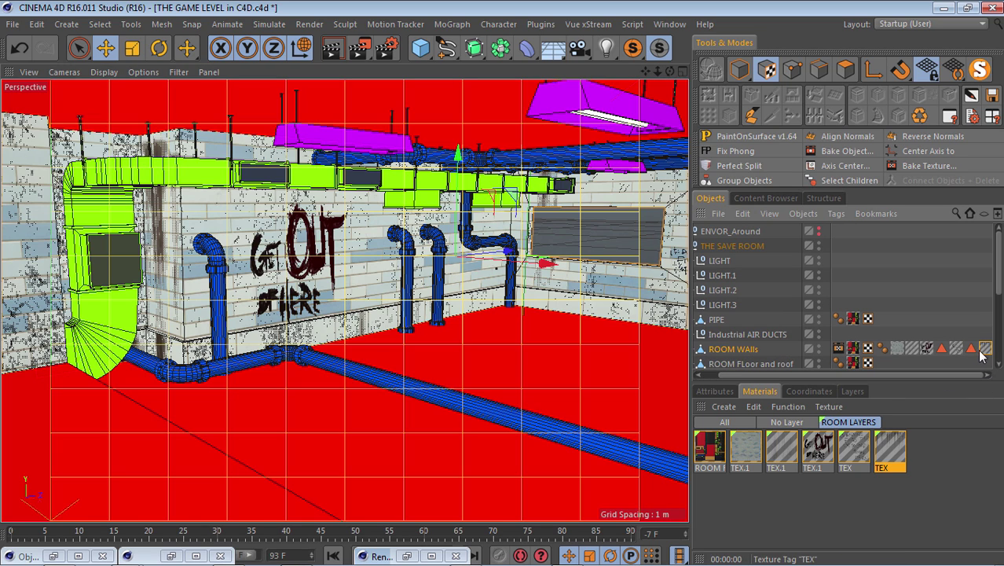
click(725, 393)
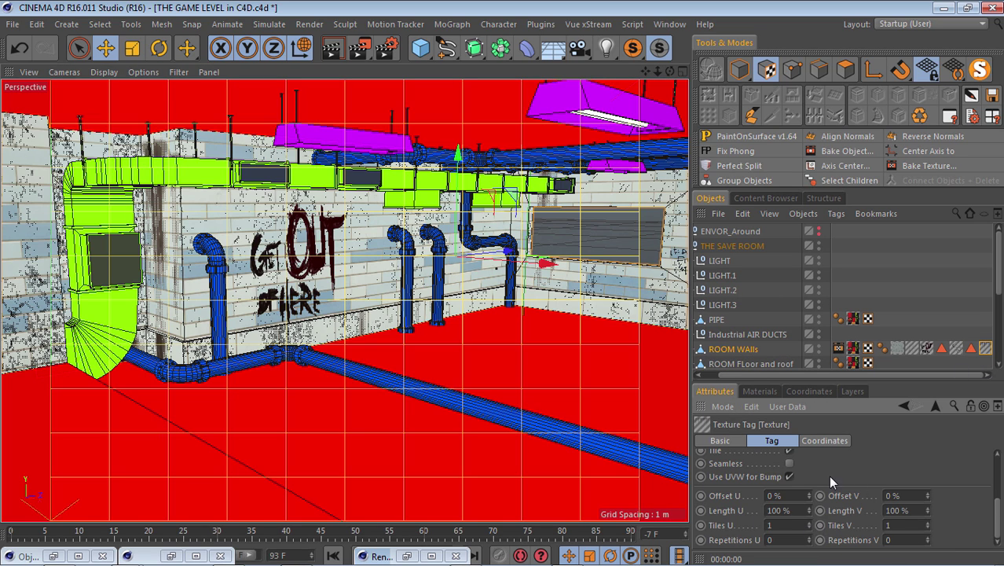
scroll(997, 512, up, 3)
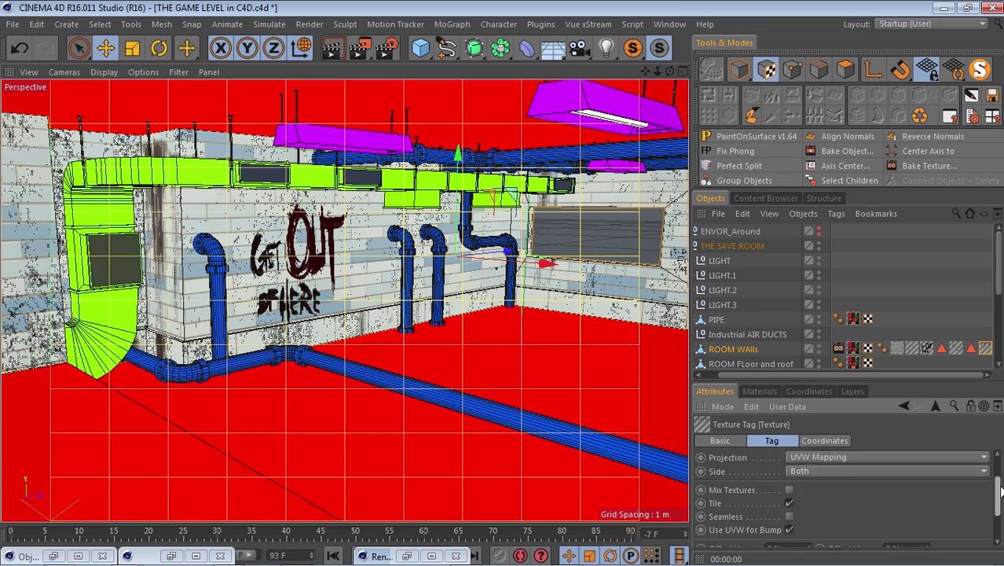
click(912, 473)
click(818, 390)
scroll(506, 364, down, 6)
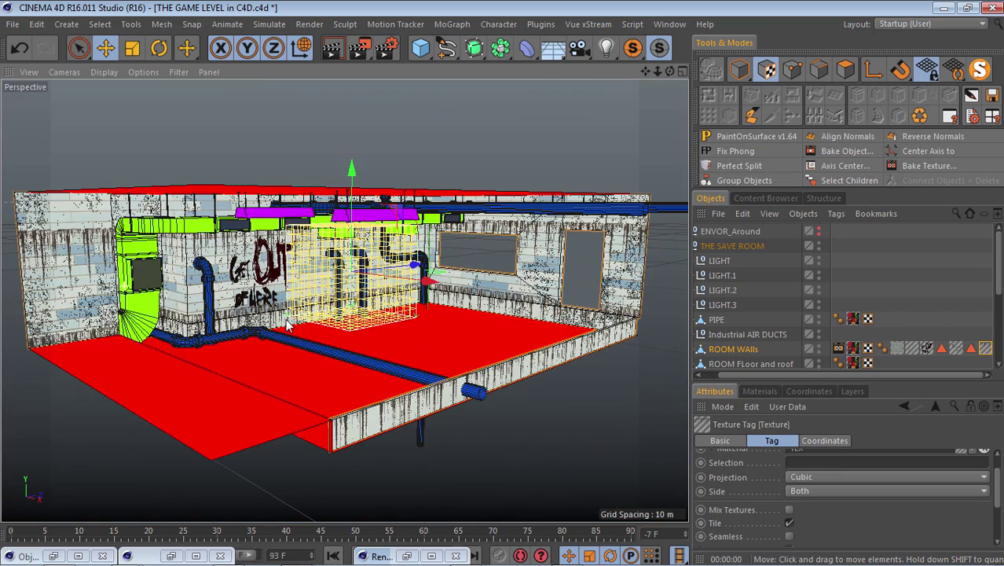
Step: Raise the leaking decal's projection toward the ceiling and turn on its Seamless option
drag(354, 181, 370, 79)
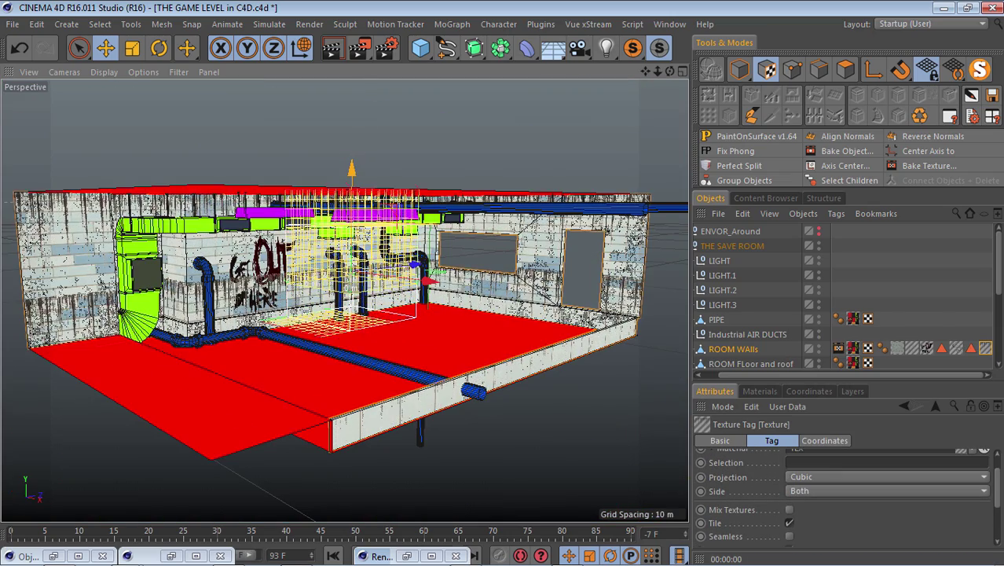
click(789, 537)
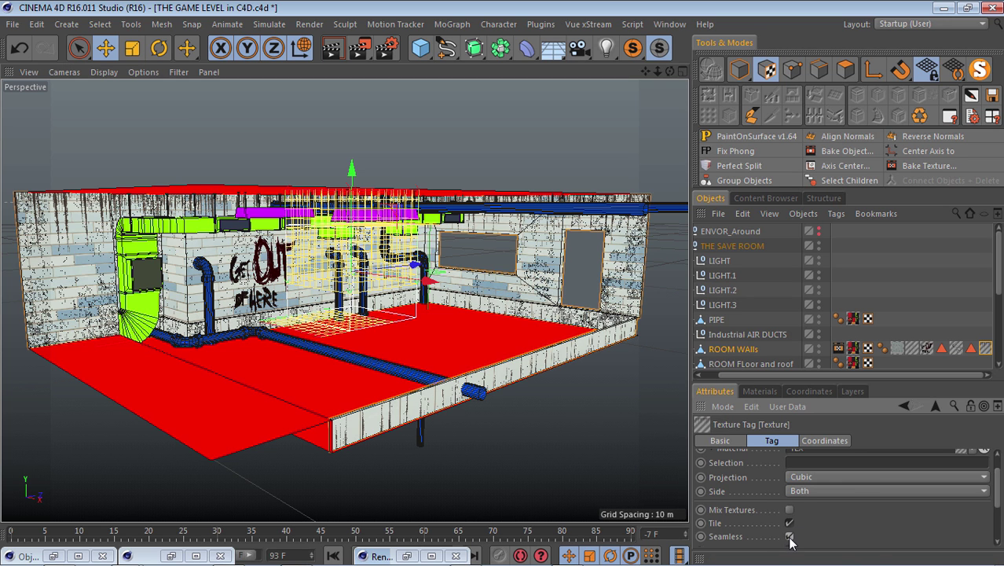
alt+drag(323, 253, 336, 312)
scroll(336, 312, up, 2)
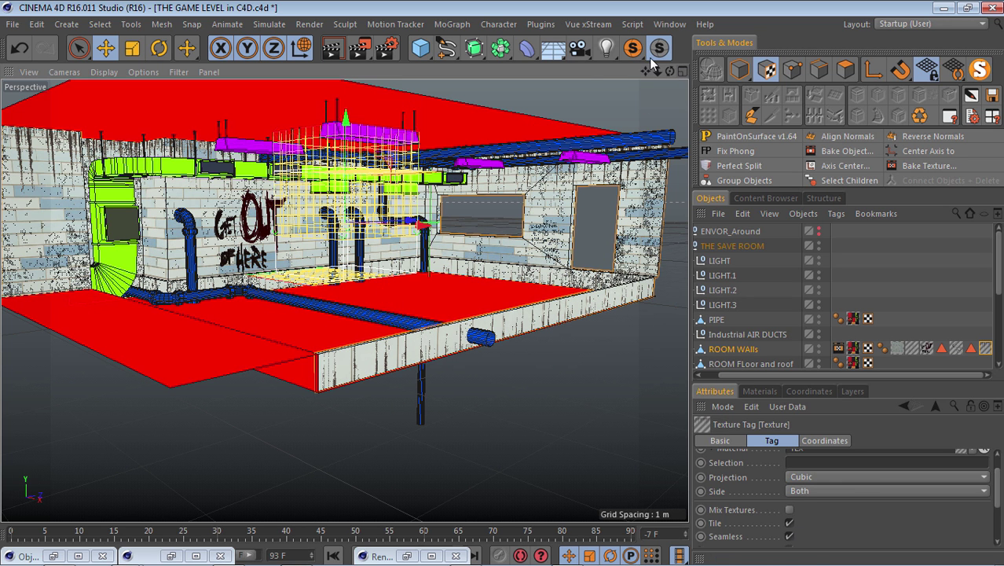
Step: Rotate the leaking decal's projection upside down so its streaks rise from the base of the room walls
drag(670, 71, 693, 58)
drag(435, 233, 623, 515)
click(166, 48)
alt+middle_drag(319, 381, 328, 314)
scroll(327, 314, up, 4)
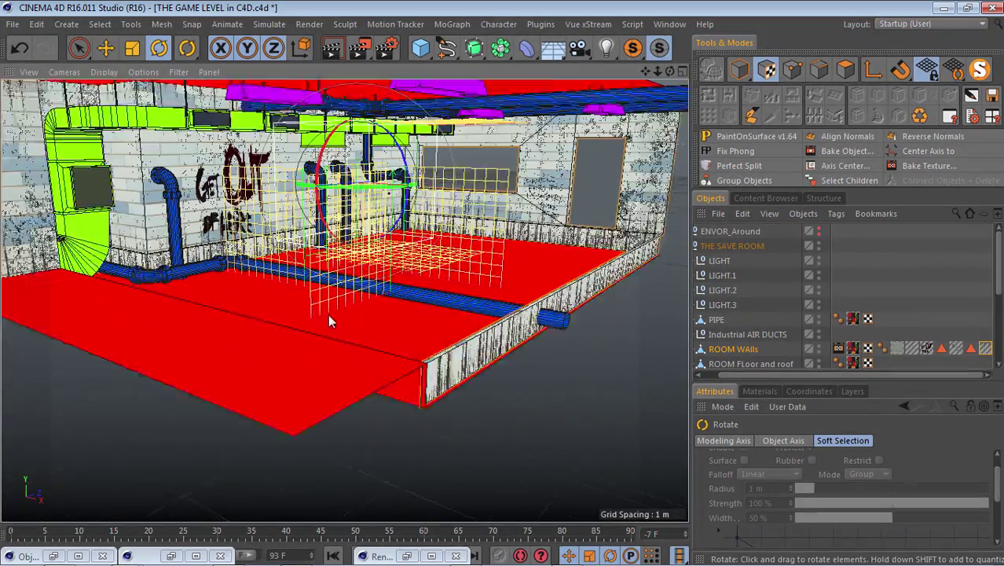
mouse_move(669, 71)
mouse_down()
mouse_move(511, 39)
mouse_move(550, 15)
mouse_move(658, 66)
mouse_up()
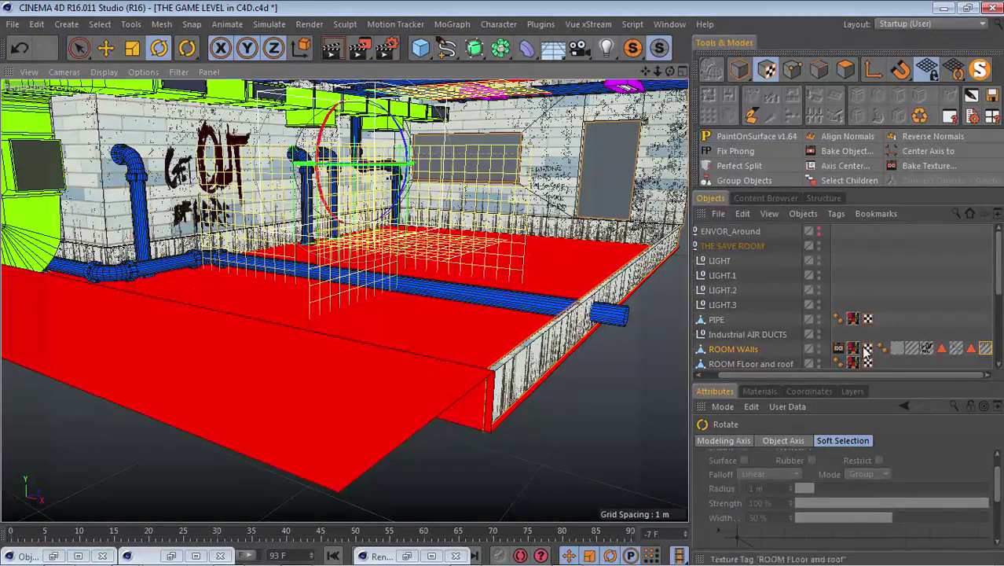
Step: Try the leaking decal on the room walls with its Tile option off, and turn tiling back on
drag(838, 374, 776, 375)
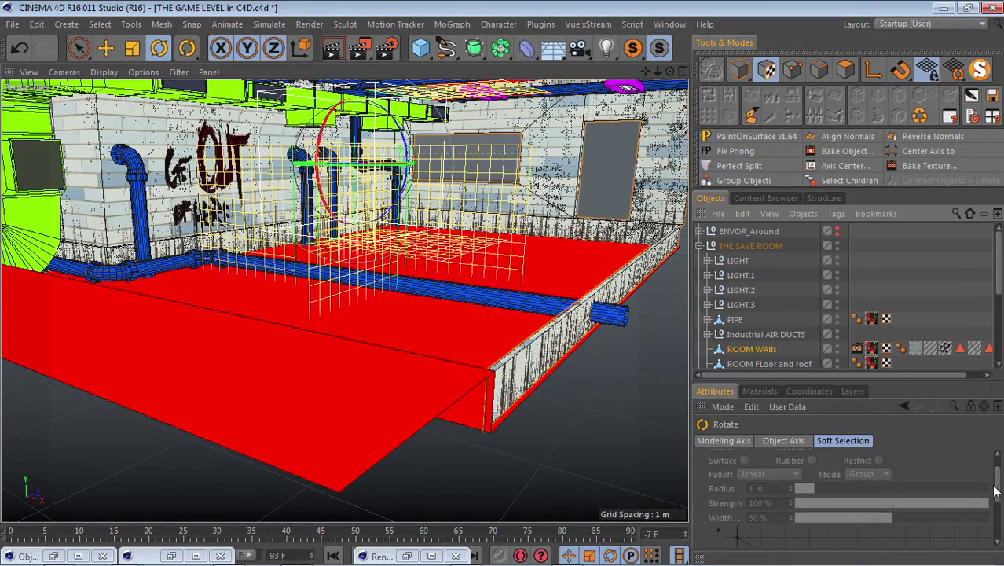
drag(953, 374, 996, 373)
click(988, 351)
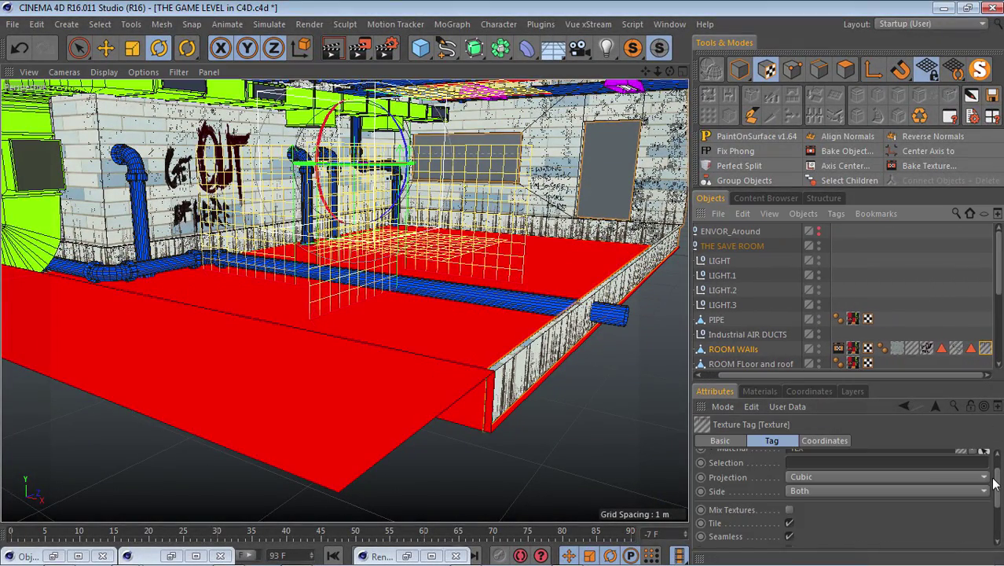
drag(994, 482, 1000, 491)
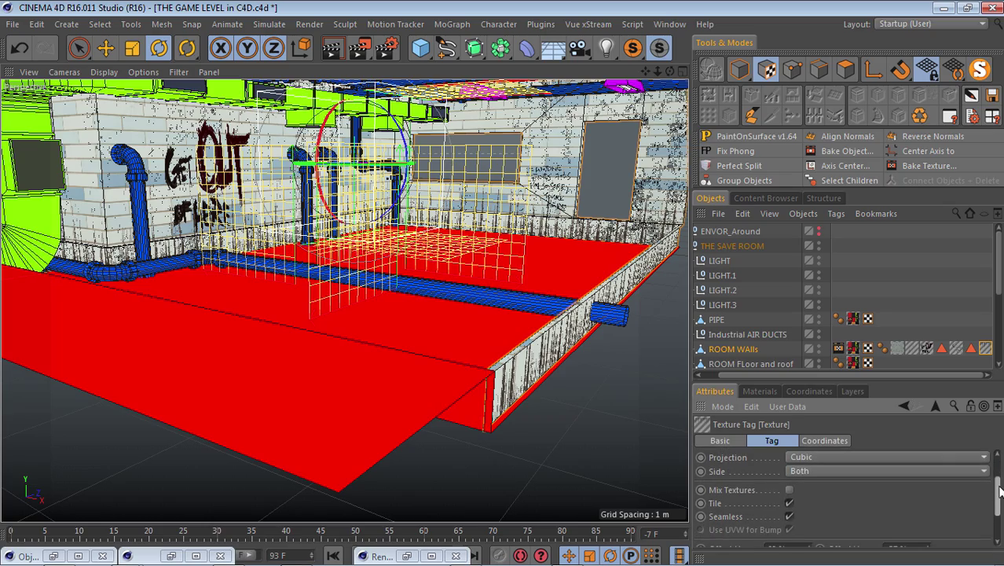
click(790, 502)
alt+drag(476, 410, 253, 269)
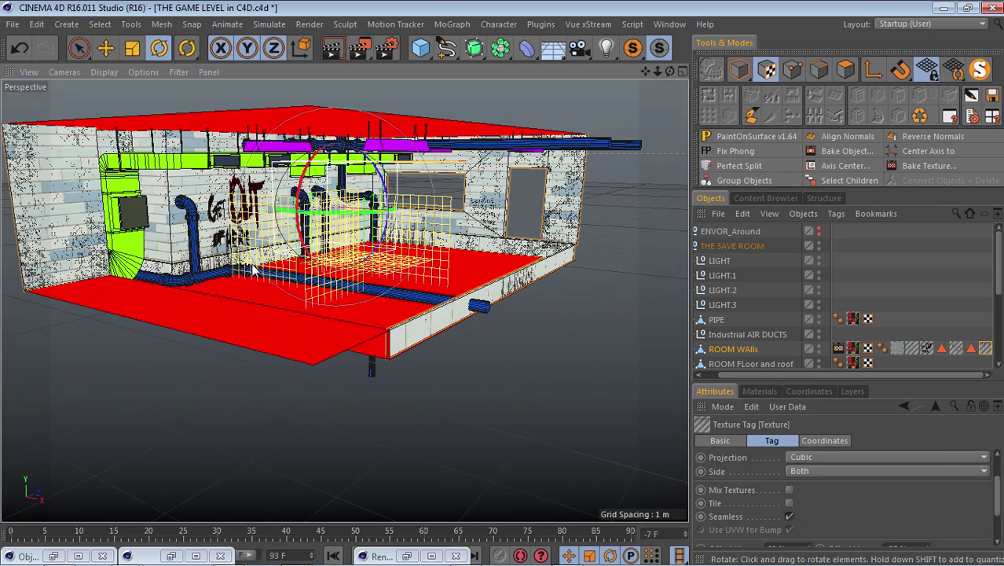
scroll(244, 258, up, 10)
scroll(418, 256, down, 7)
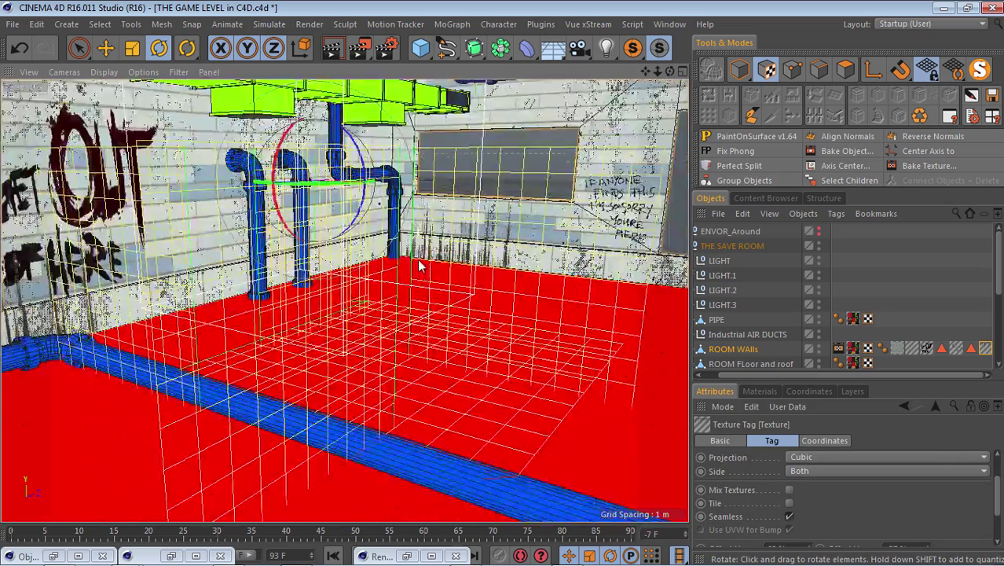
scroll(407, 382, down, 5)
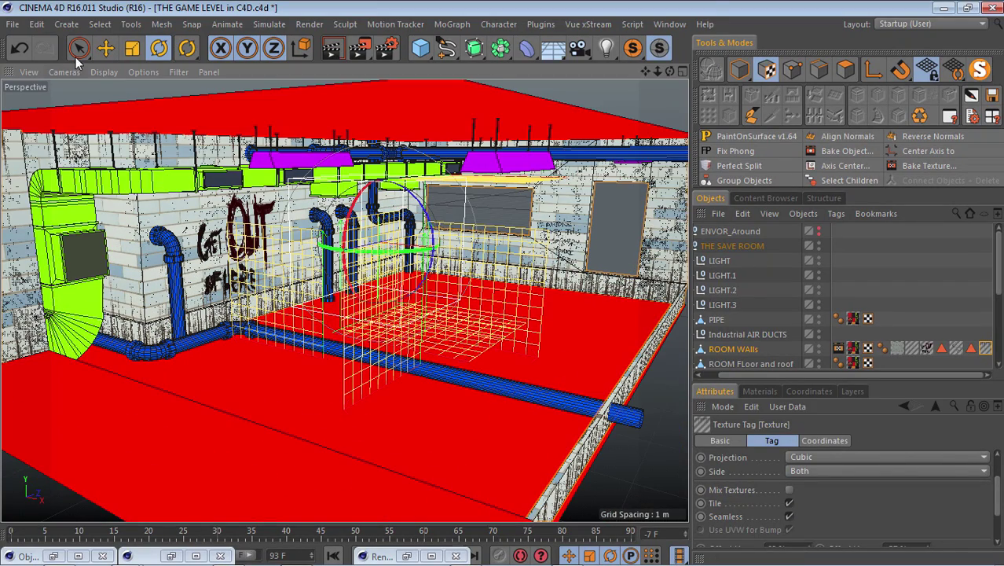
Step: Stretch the leaking decal's projection vertically and raise it along the room walls
click(140, 52)
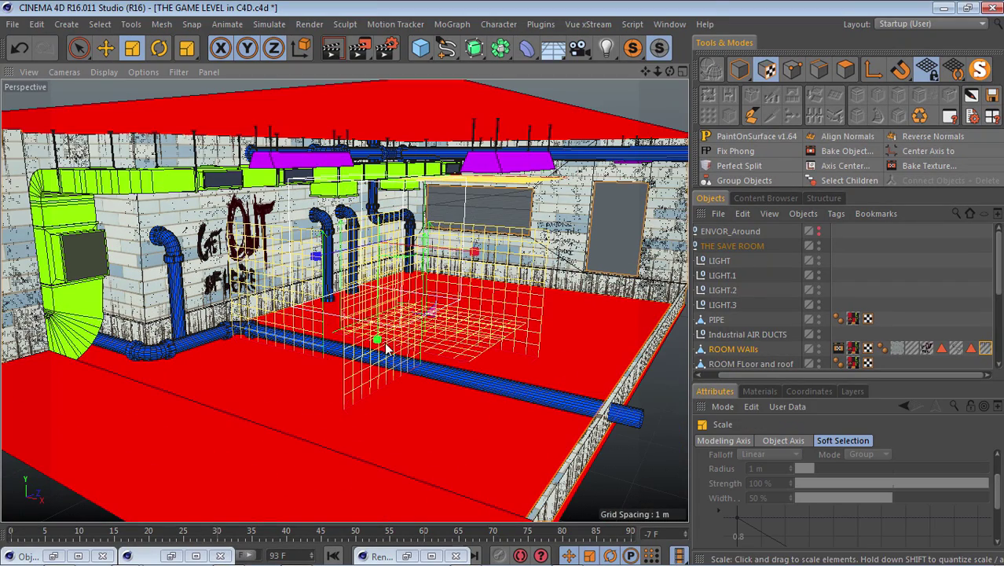
drag(386, 348, 377, 406)
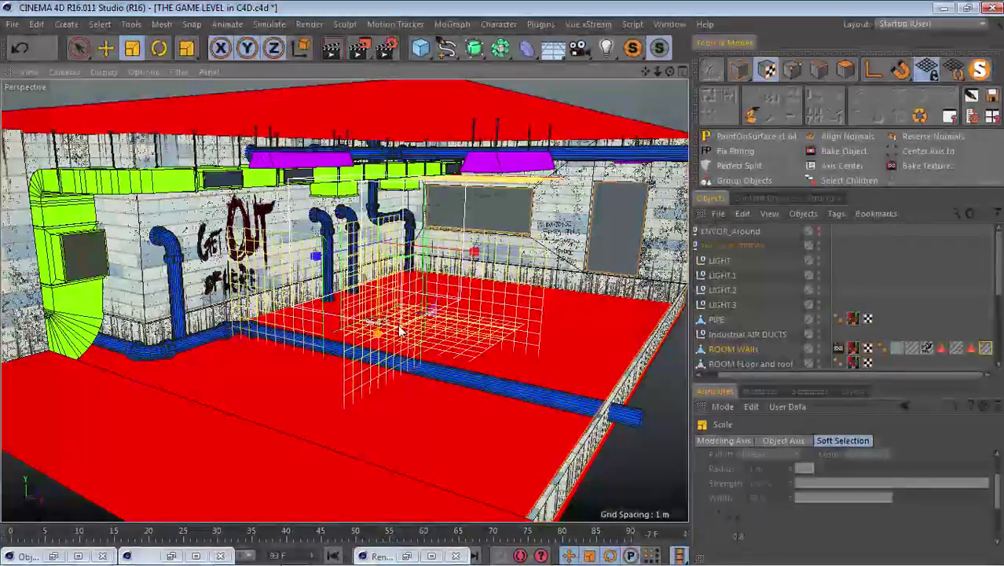
drag(400, 330, 404, 446)
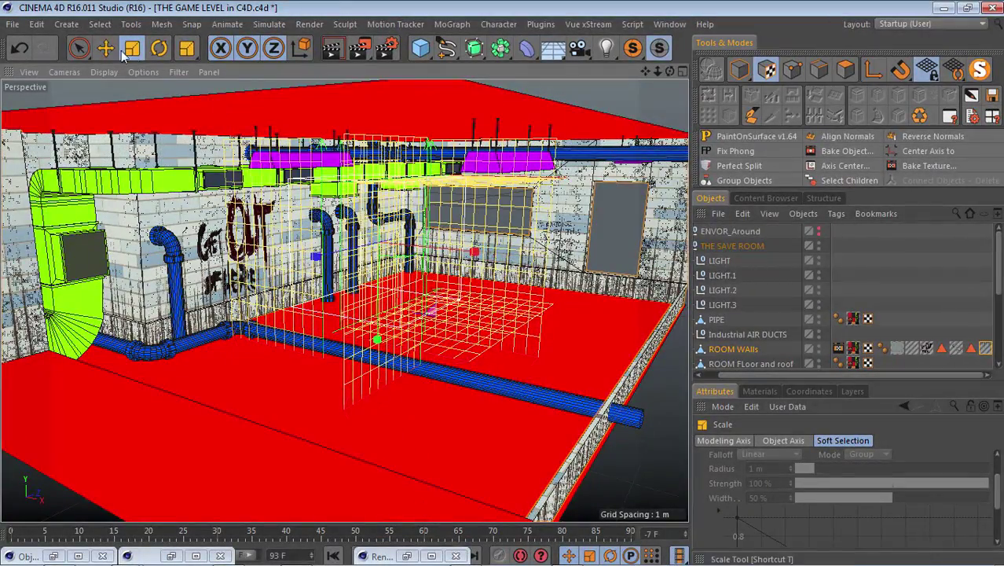
drag(381, 144, 351, 82)
Step: Examine the leaking streaks along the wall bases, around the window and doorway, and beside the graffiti
scroll(379, 138, down, 5)
scroll(469, 292, up, 10)
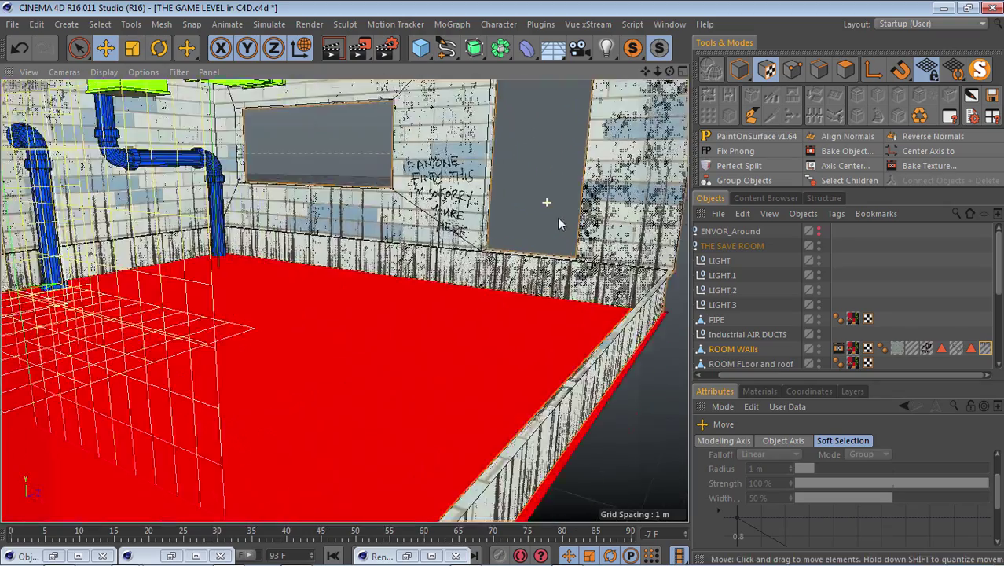
scroll(506, 256, down, 10)
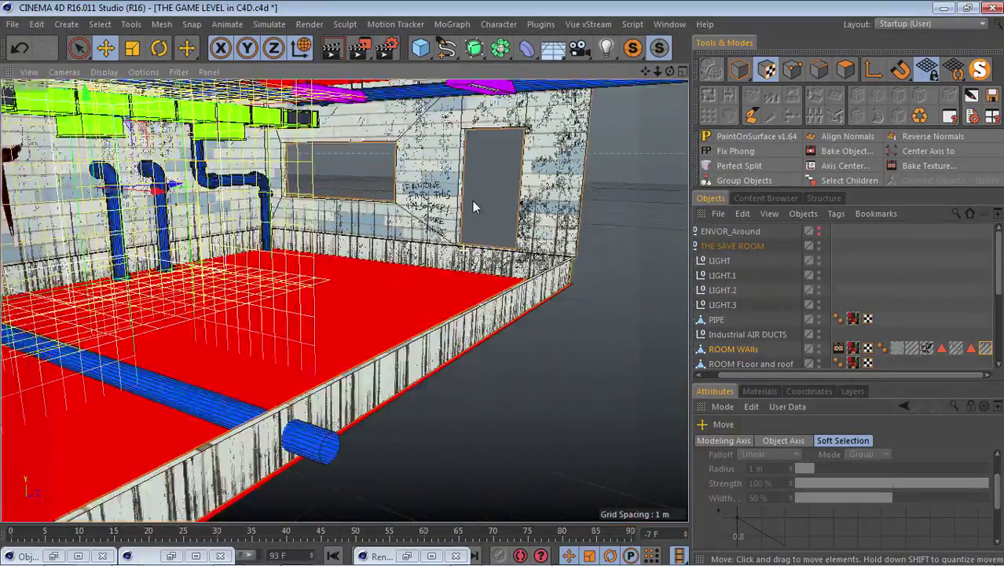
scroll(434, 218, up, 10)
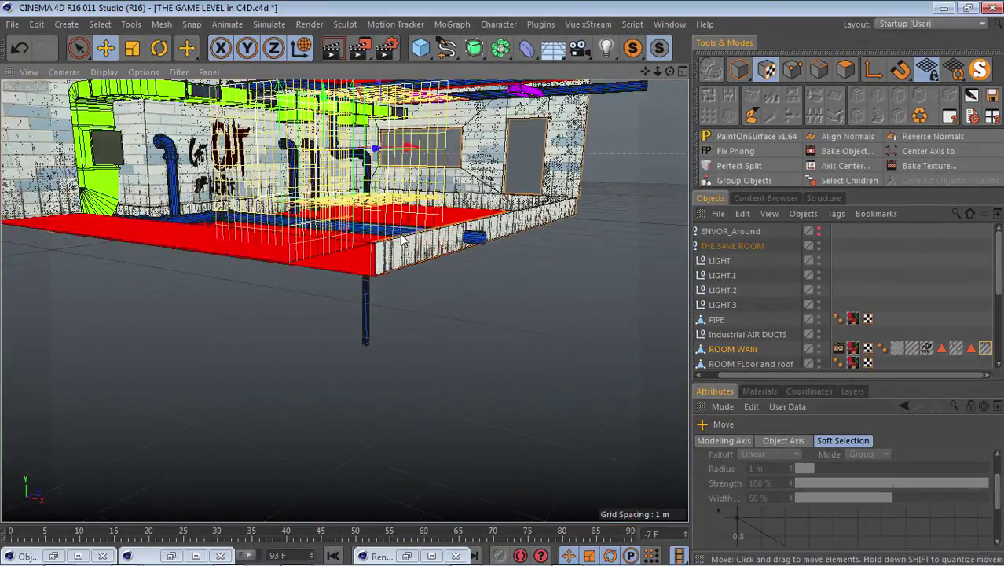
scroll(599, 233, down, 10)
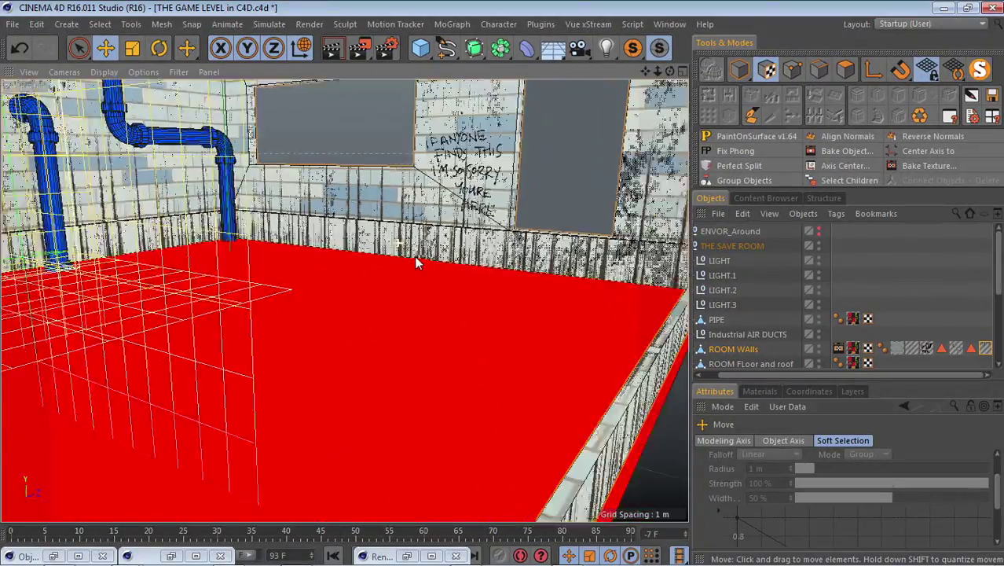
scroll(420, 245, up, 6)
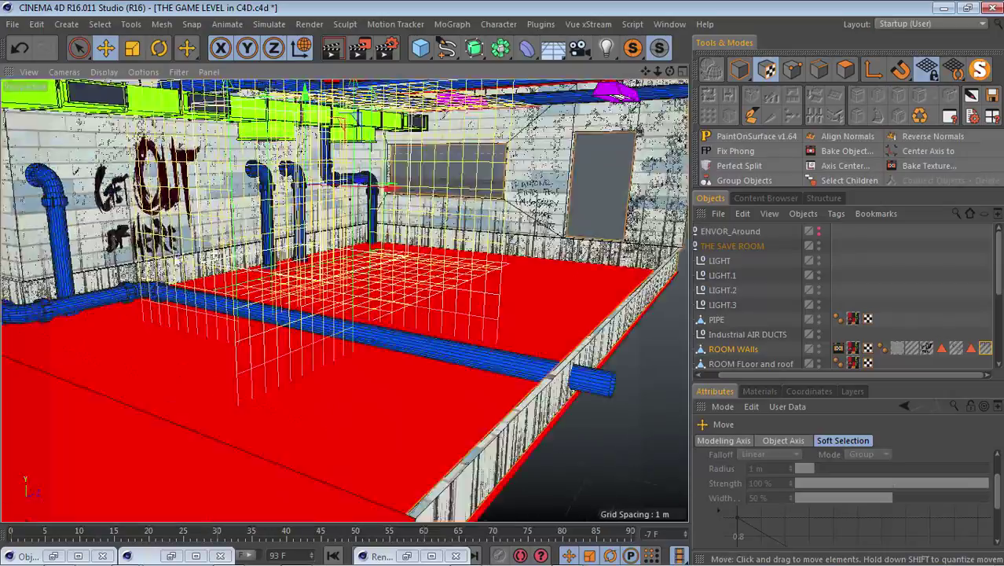
scroll(419, 245, down, 3)
scroll(324, 179, up, 5)
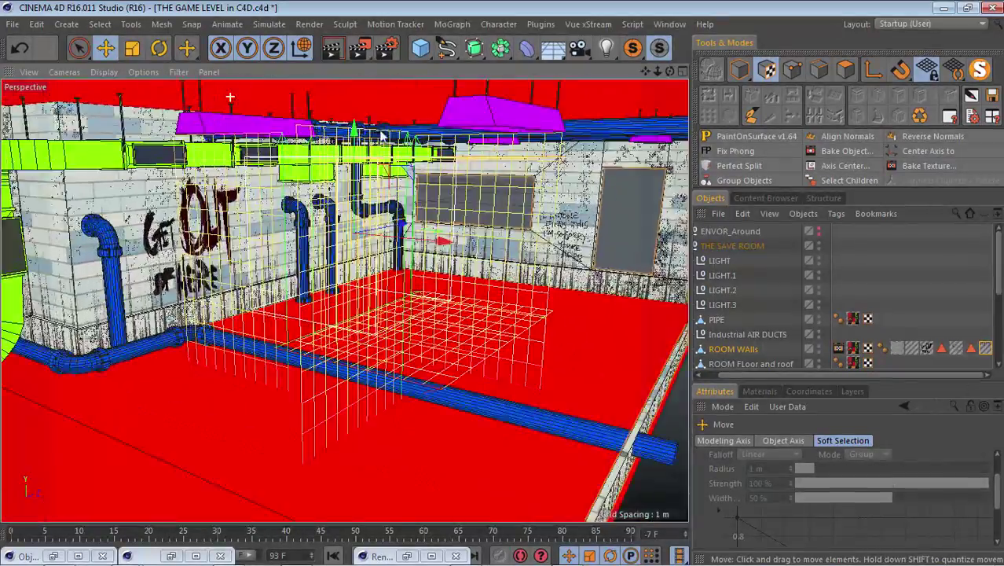
scroll(417, 189, down, 6)
scroll(504, 196, up, 4)
scroll(503, 196, up, 4)
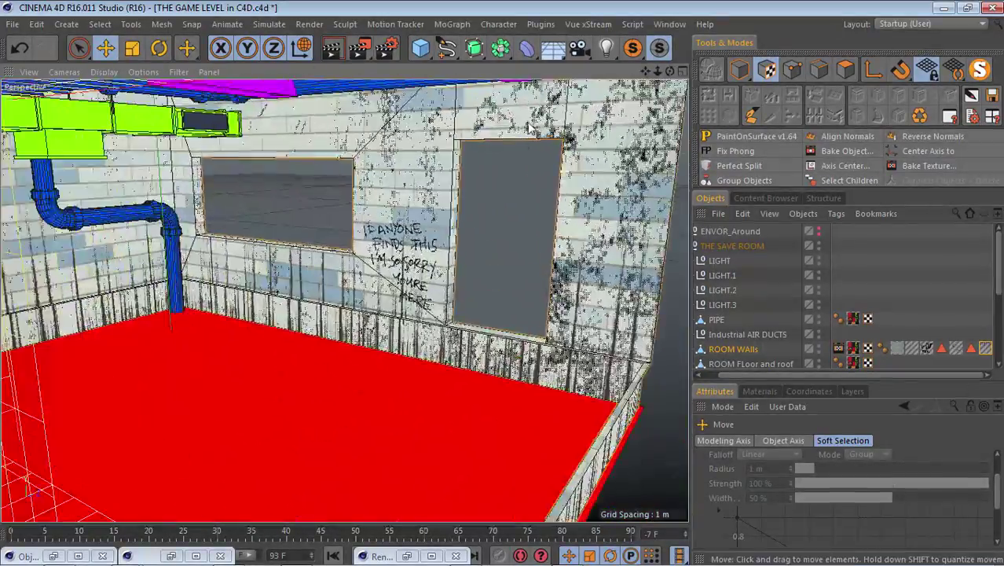
scroll(504, 196, down, 4)
scroll(503, 196, up, 6)
scroll(278, 162, down, 8)
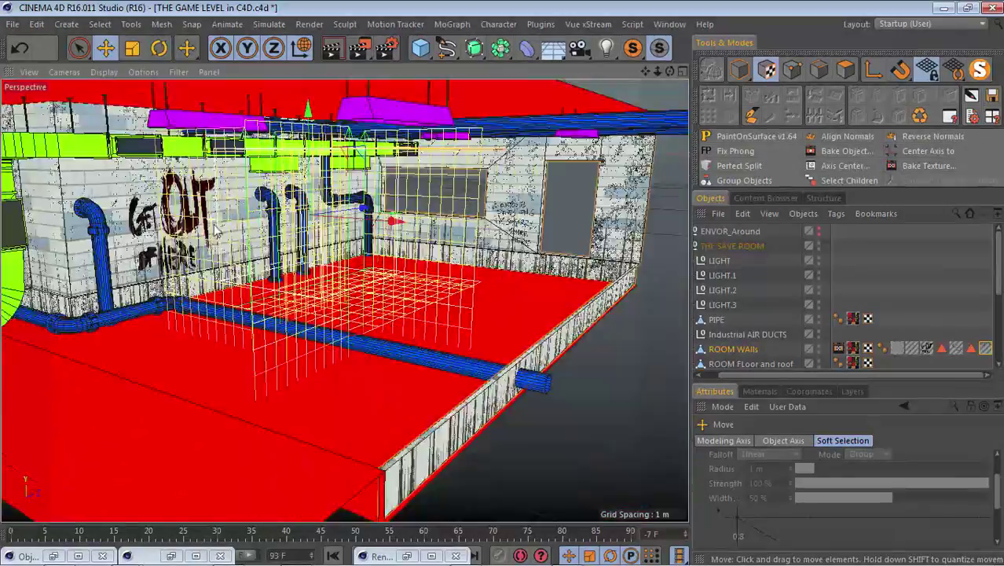
scroll(40, 105, up, 6)
scroll(39, 104, down, 6)
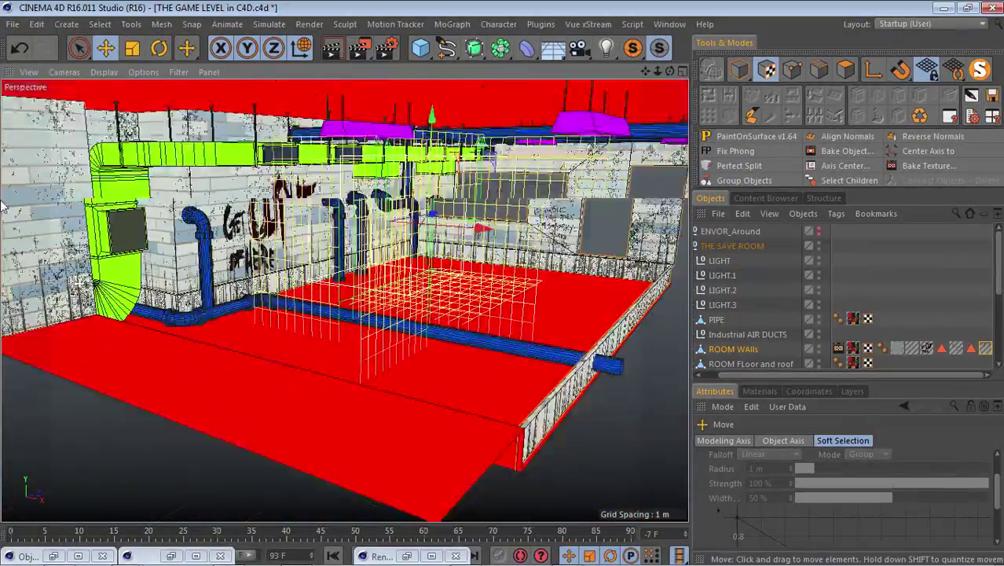
scroll(253, 250, up, 7)
scroll(253, 249, down, 6)
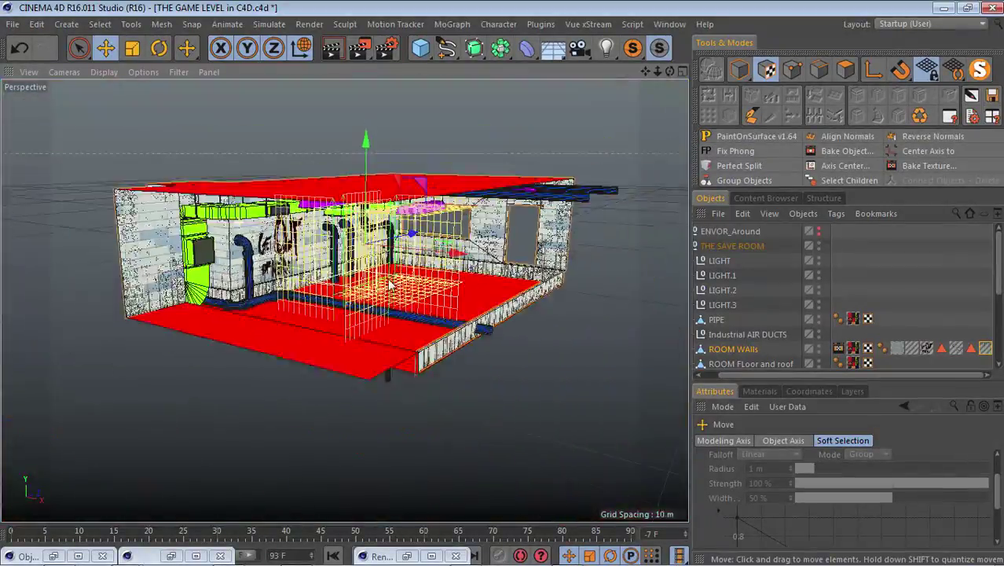
scroll(426, 179, up, 8)
scroll(569, 100, down, 3)
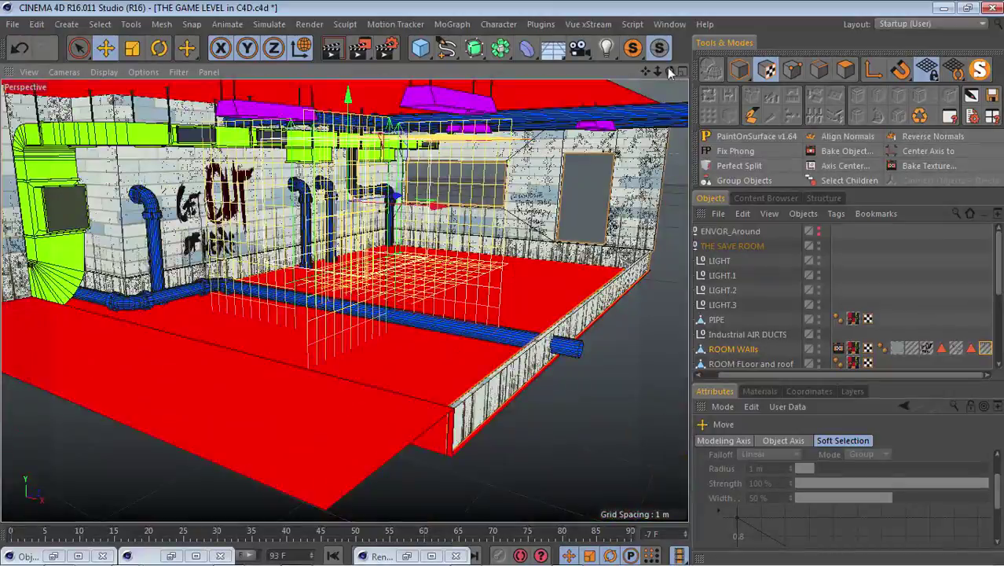
mouse_move(670, 72)
mouse_down()
mouse_move(543, 48)
mouse_move(480, 57)
mouse_move(385, 98)
mouse_move(581, 66)
mouse_move(668, 72)
mouse_up()
scroll(338, 212, down, 4)
scroll(369, 176, up, 5)
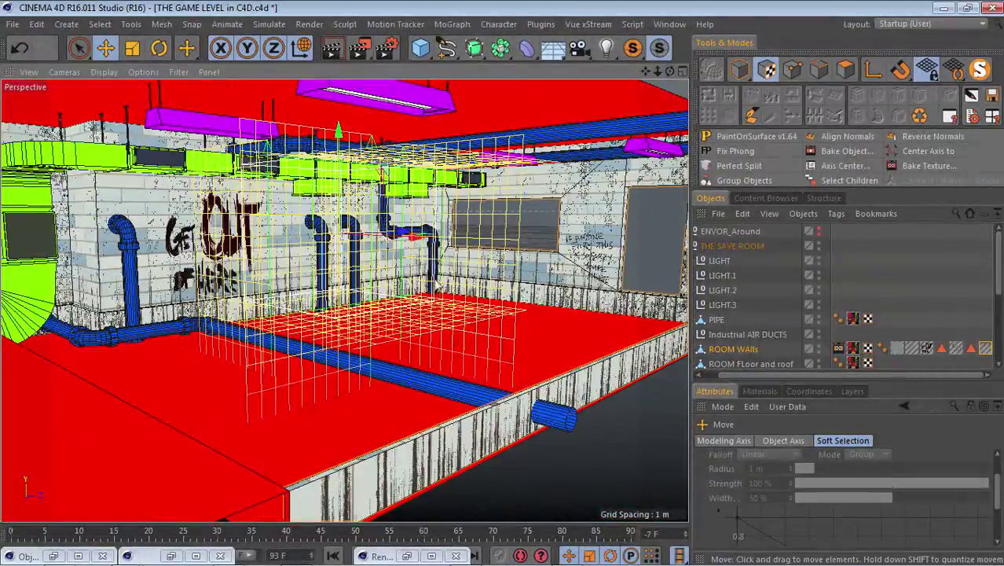
Step: Return to Model mode and render the perspective view to check the layered wall textures
click(740, 69)
scroll(415, 196, down, 5)
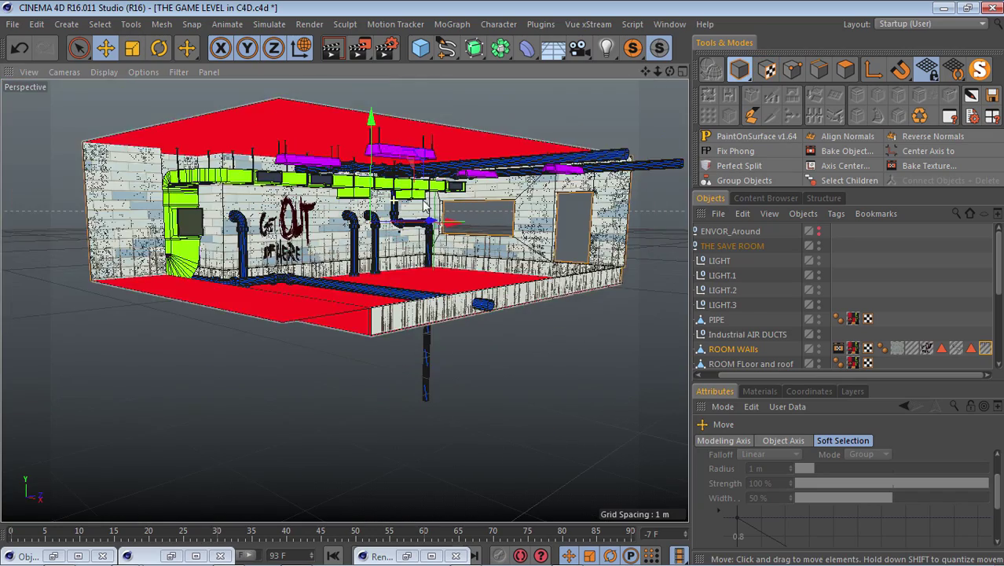
scroll(397, 187, up, 3)
click(342, 49)
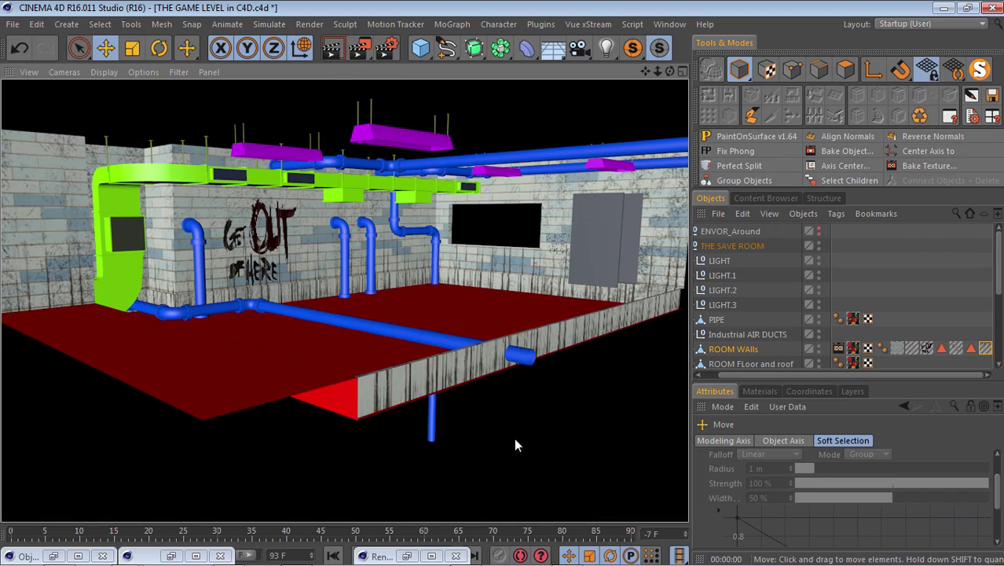
mouse_move(669, 72)
mouse_down()
mouse_move(668, 88)
mouse_move(661, 72)
mouse_up()
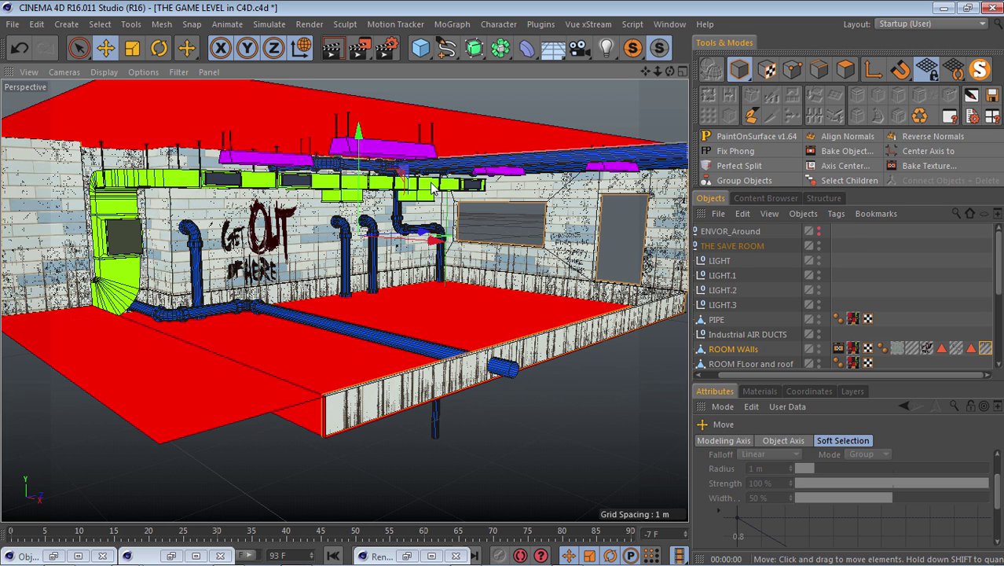
Step: Duplicate the leaking decal's texture tag on the ROOM WAlls object and select the copy for editing in Texture mode
drag(983, 351, 971, 377)
click(980, 353)
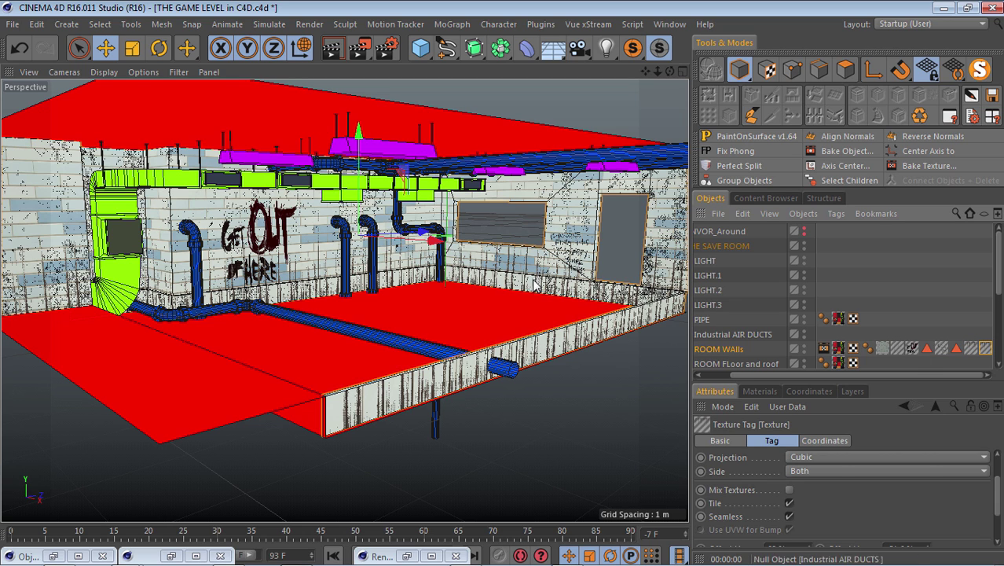
click(769, 70)
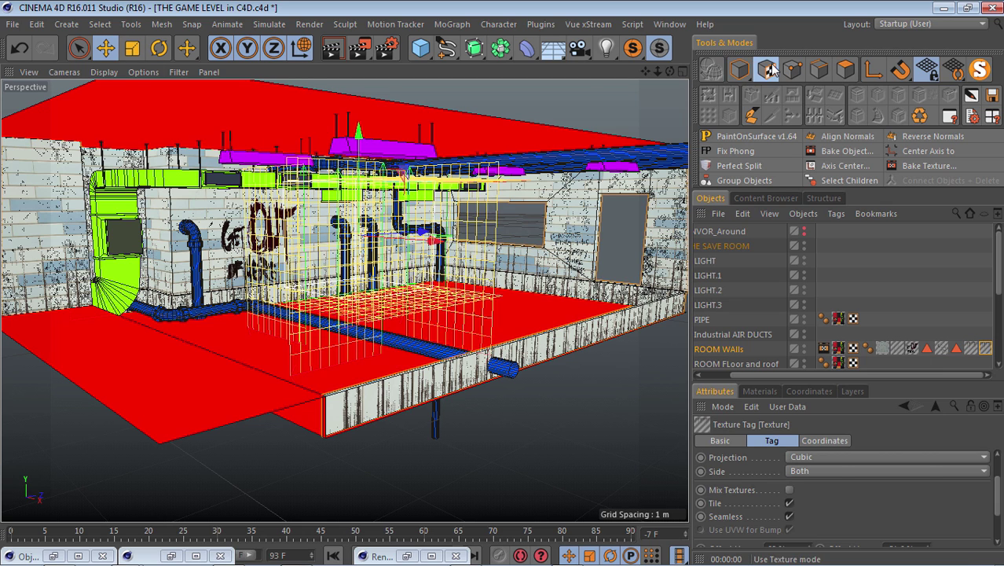
Step: Rotate the duplicated leaking decal's projection upside down so its streaks hang from the ceiling, undoing the crooked first rotation
click(159, 49)
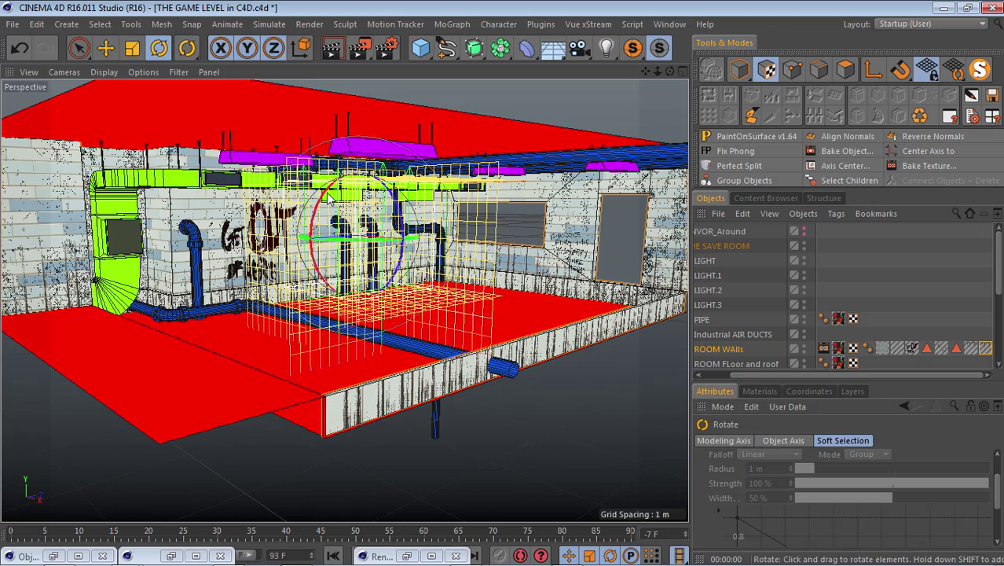
drag(328, 198, 424, 454)
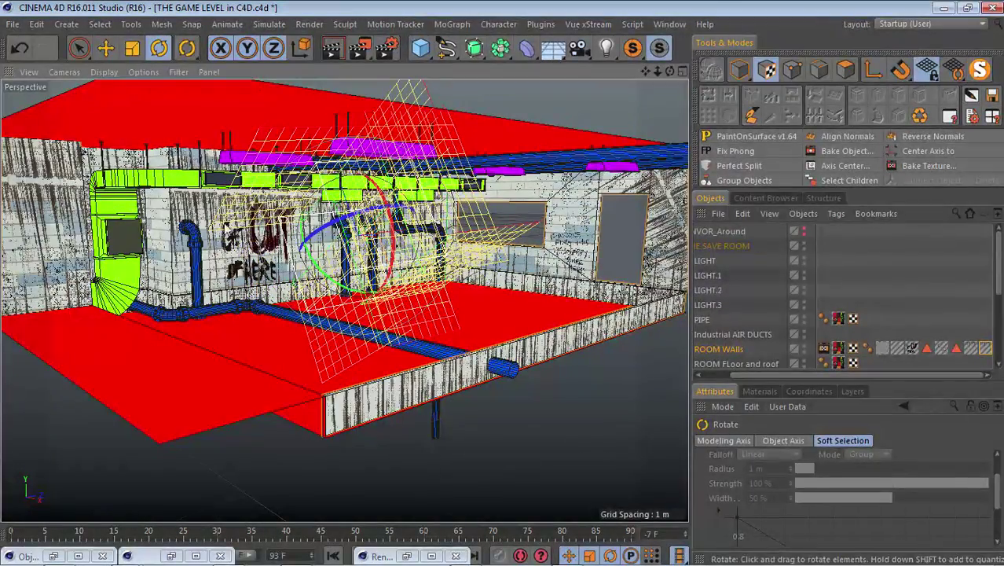
click(25, 48)
drag(315, 210, 561, 369)
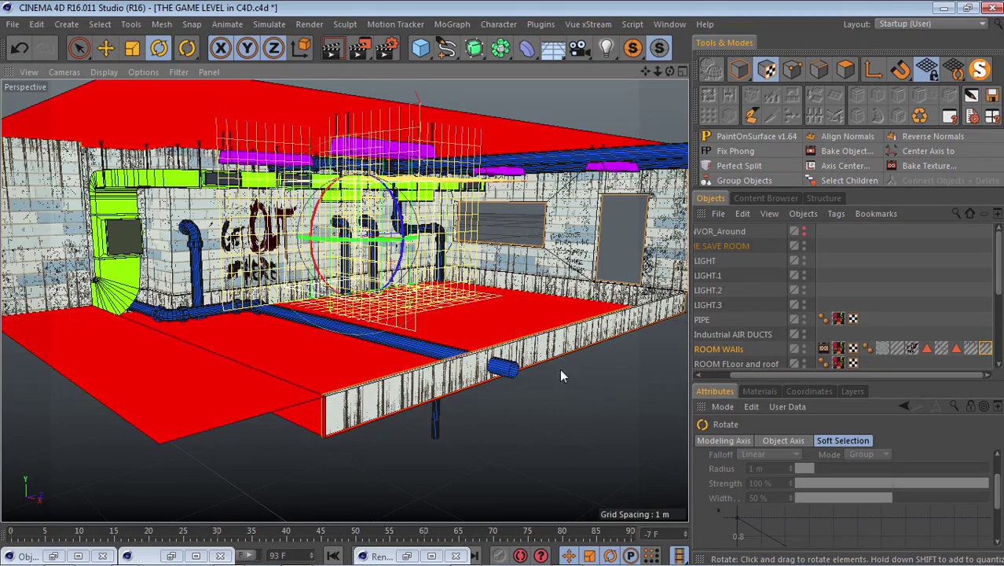
scroll(258, 163, up, 5)
scroll(301, 209, down, 2)
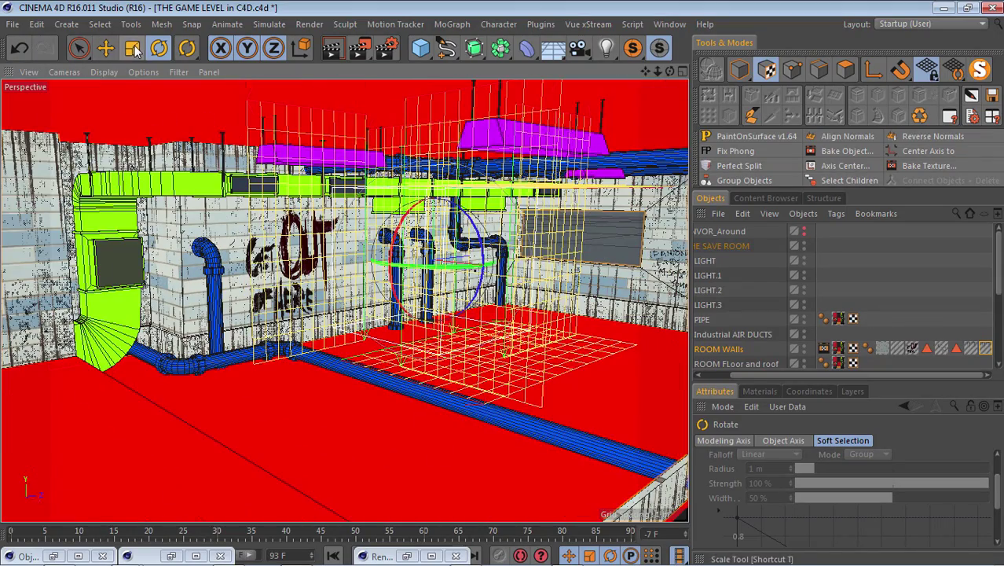
Step: Stretch the duplicated leaking decal's projection vertically and turn off its Tile option
drag(435, 155, 434, 126)
drag(432, 230, 377, 260)
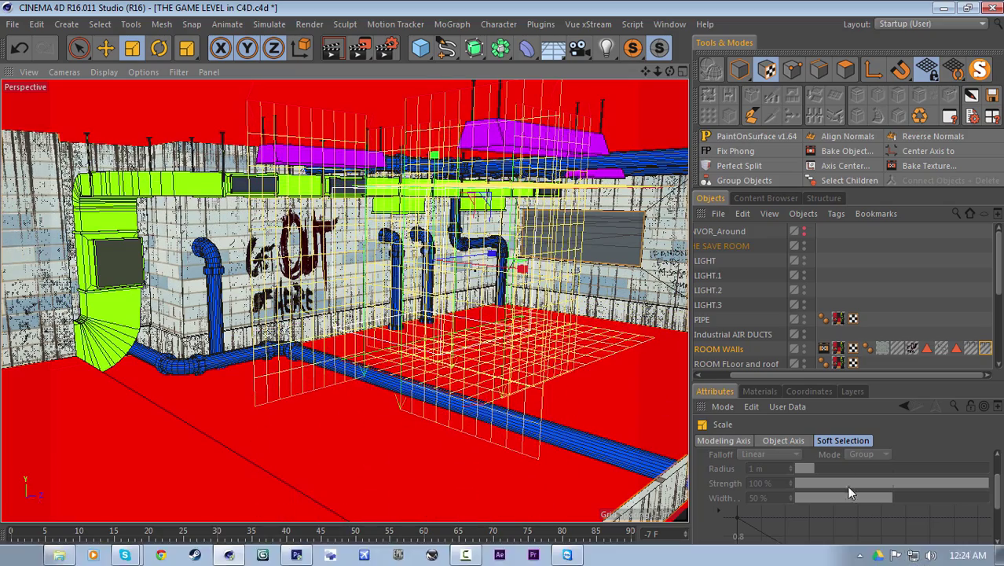
click(985, 349)
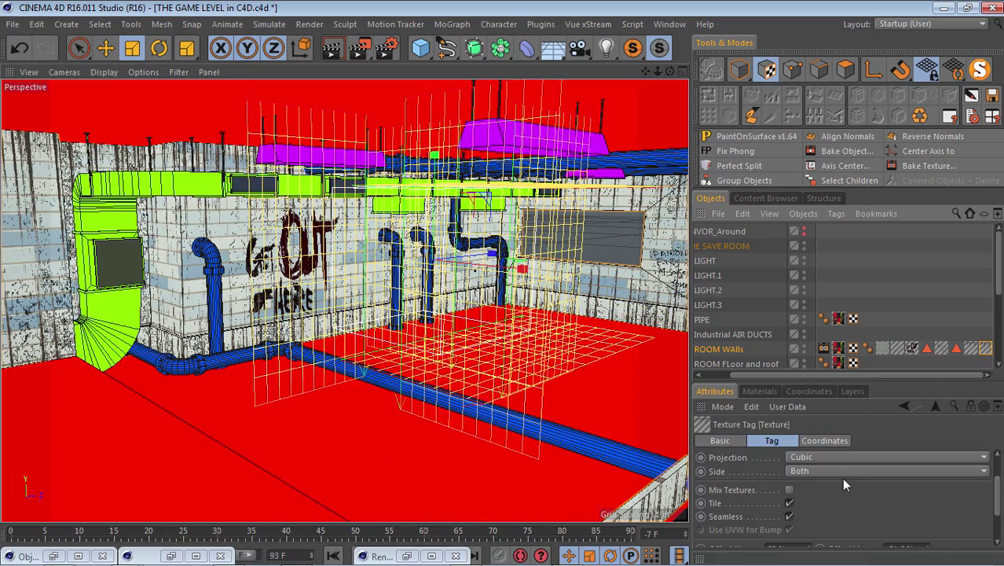
click(789, 502)
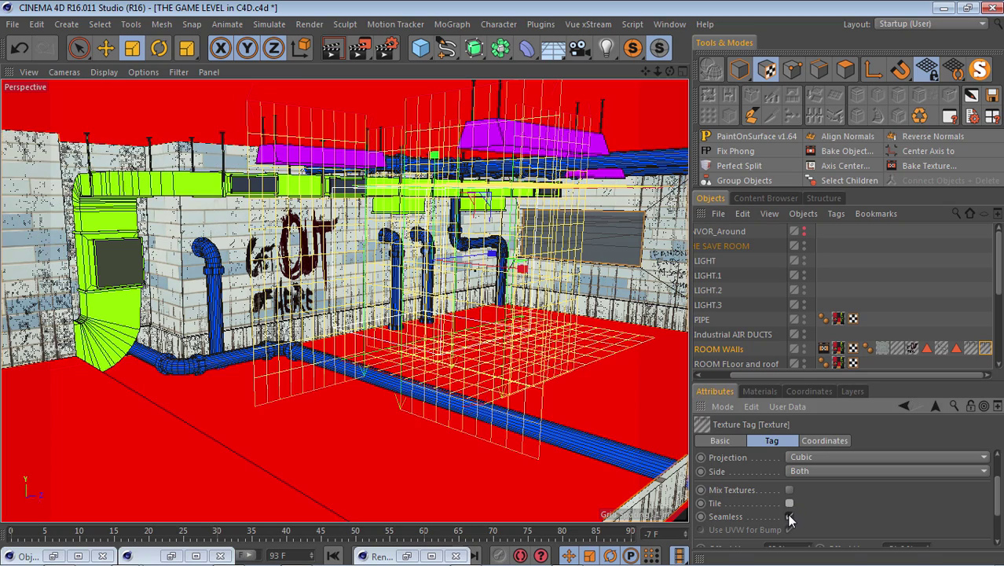
Step: Move the duplicated leaking decal's projection sideways along its X axis across the walls
scroll(200, 173, down, 2)
scroll(199, 175, down, 3)
scroll(215, 163, up, 3)
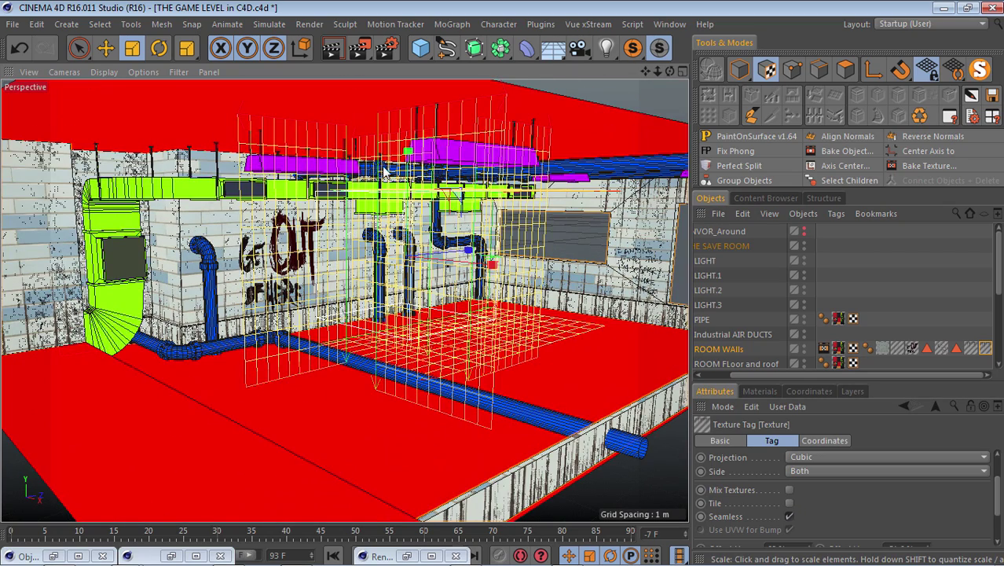
click(110, 50)
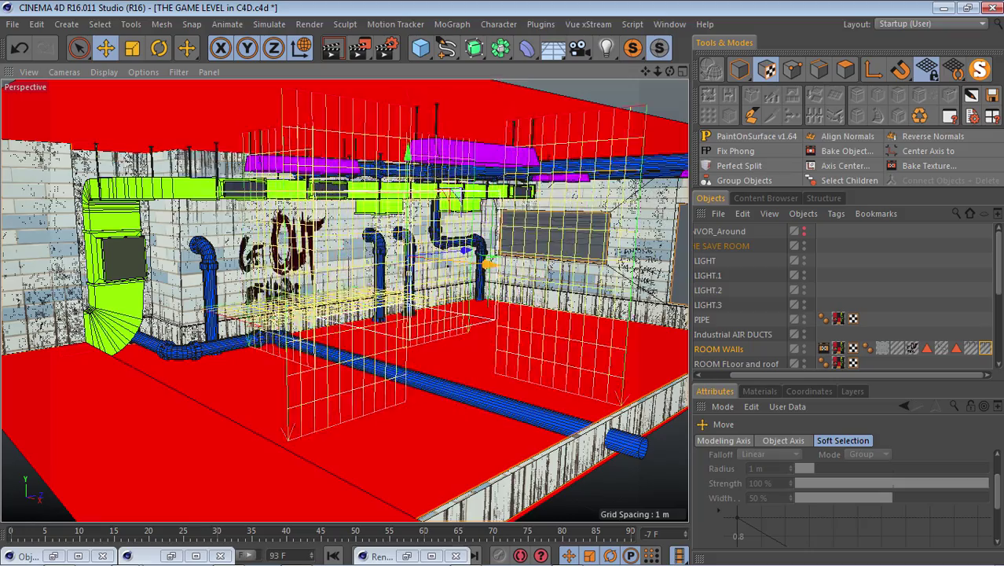
drag(488, 264, 435, 267)
Step: Examine the save room from several distances and angles to check where the leaking streaks fall on the walls
scroll(388, 113, down, 5)
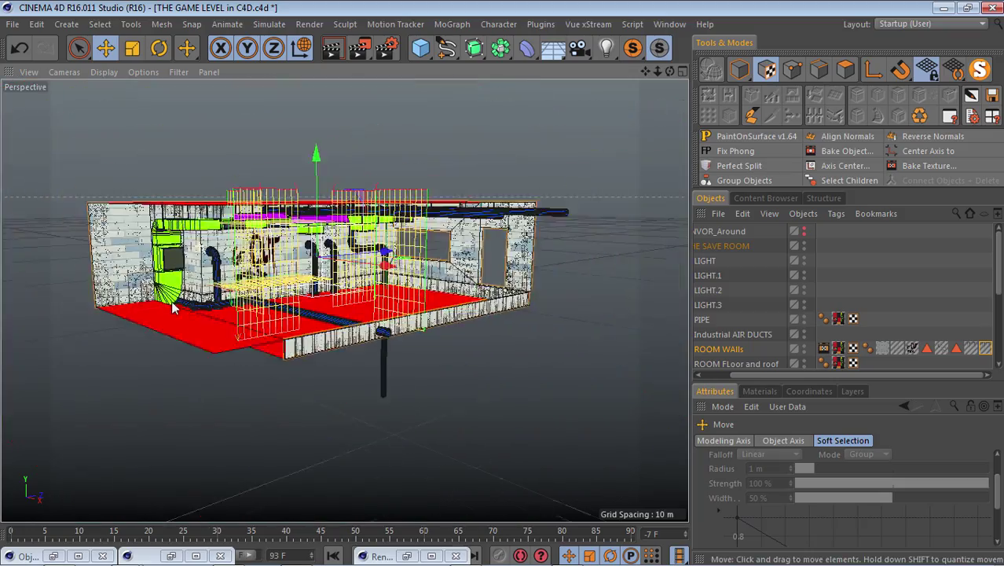
scroll(171, 300, up, 10)
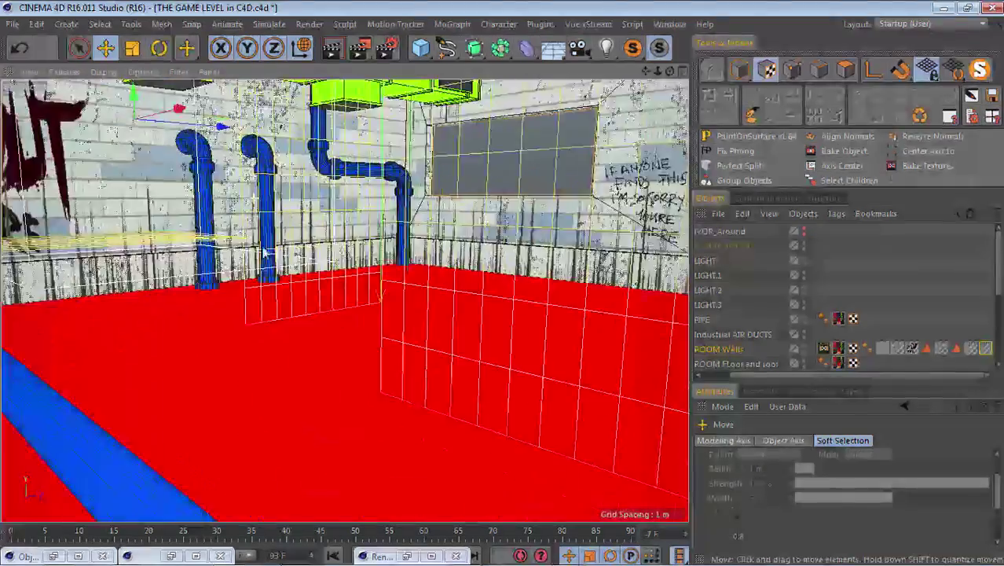
scroll(265, 252, down, 10)
scroll(236, 157, up, 4)
scroll(369, 189, down, 2)
scroll(429, 118, up, 4)
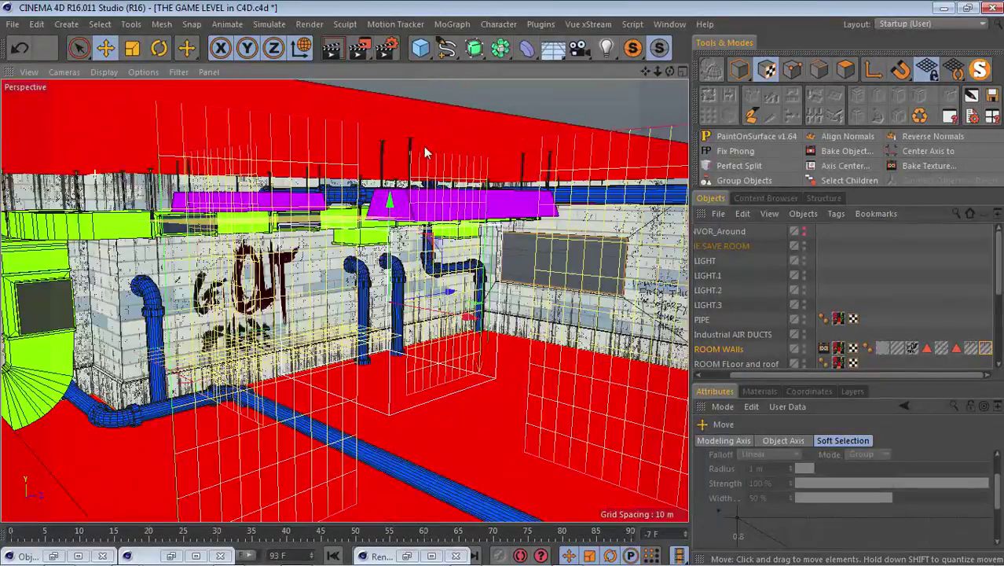
scroll(393, 153, down, 5)
scroll(287, 251, up, 5)
scroll(228, 173, down, 2)
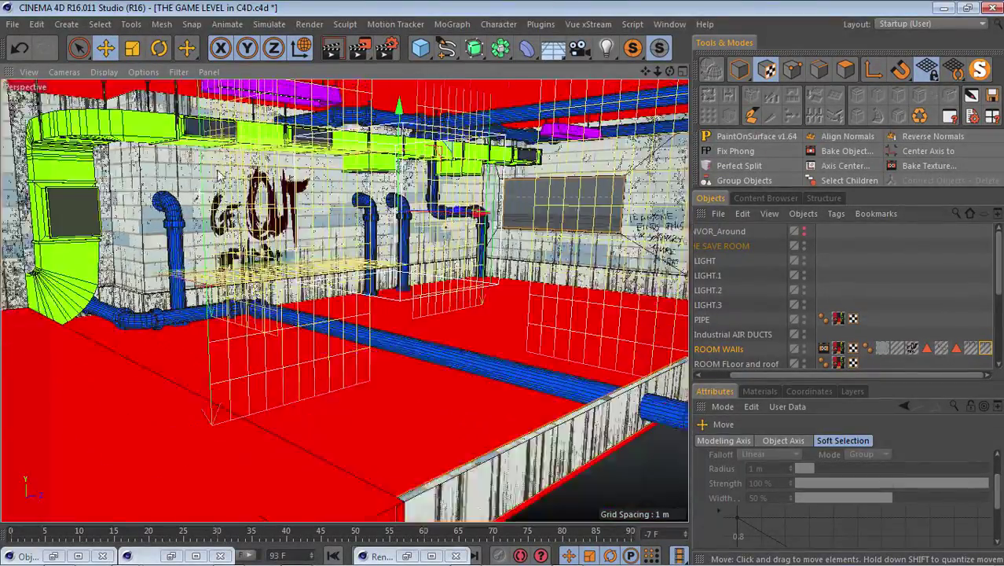
scroll(218, 175, down, 6)
scroll(219, 175, up, 3)
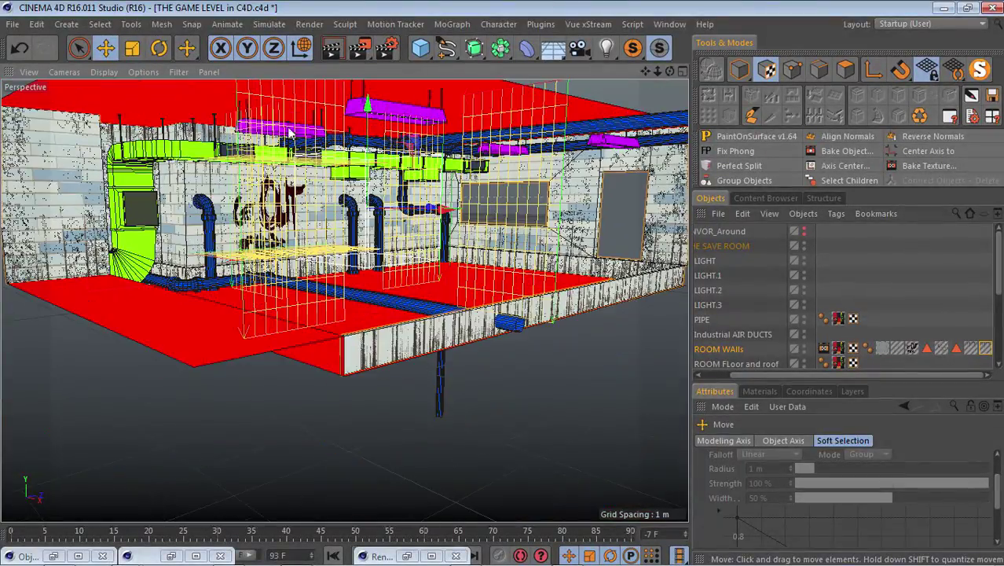
Step: Render the perspective view near the window corner to check the streaks and handwriting on the brick walls
click(334, 48)
scroll(452, 149, up, 3)
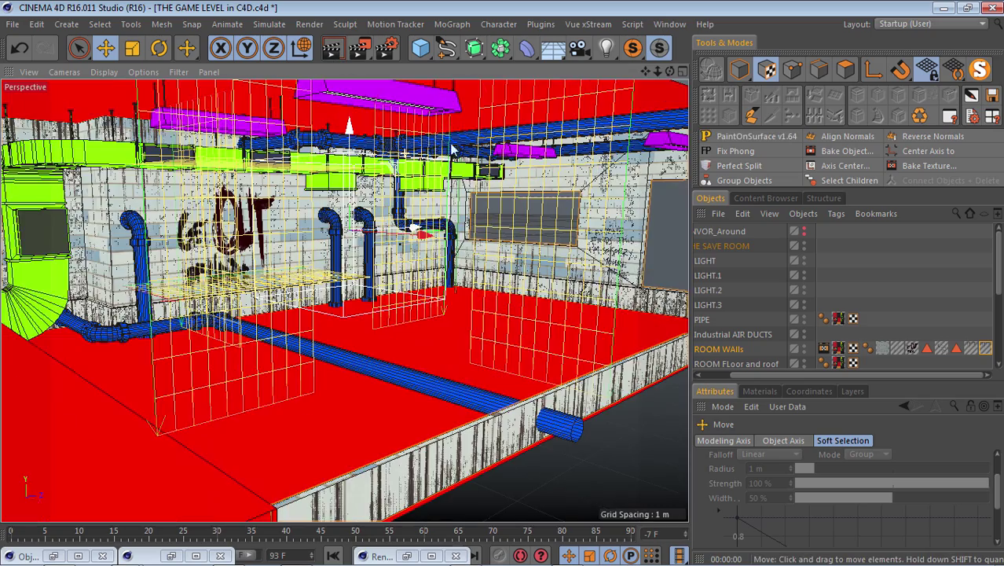
scroll(603, 226, up, 5)
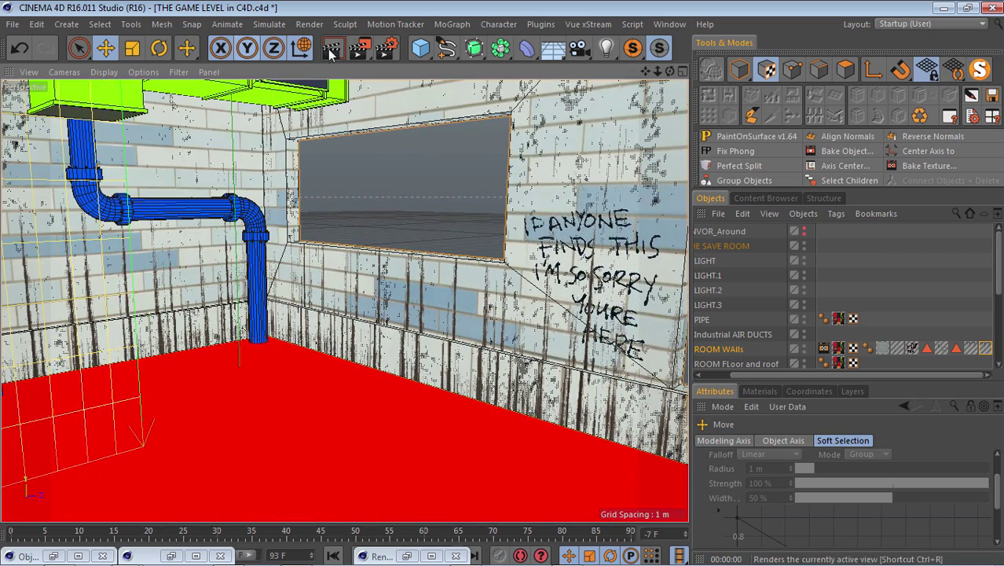
click(338, 48)
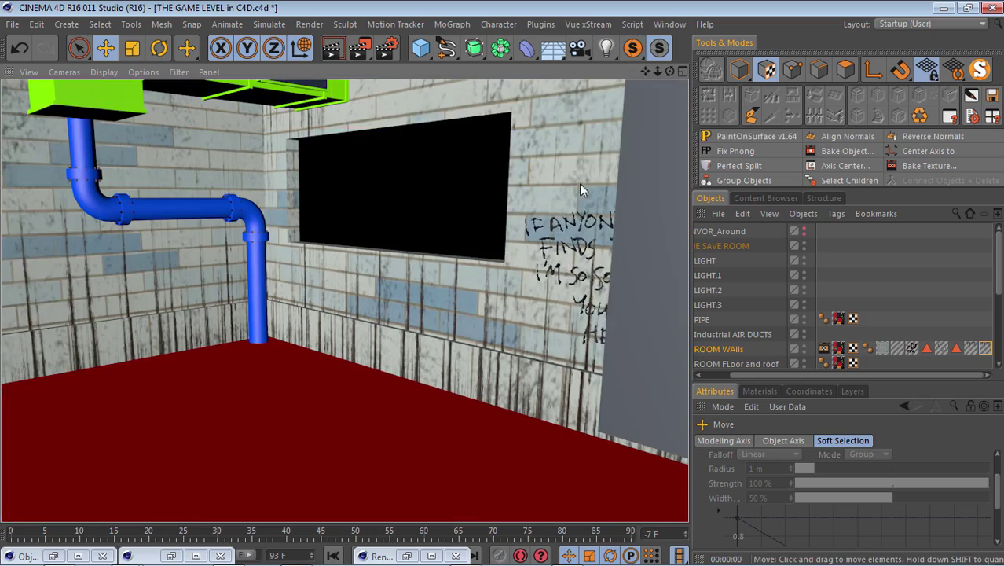
scroll(601, 184, down, 5)
scroll(603, 186, down, 8)
scroll(649, 205, up, 6)
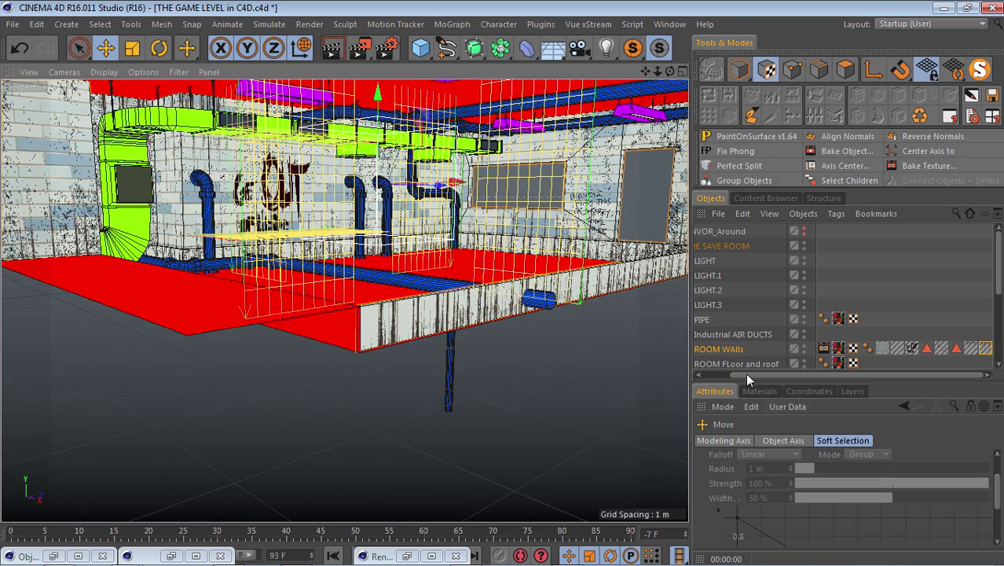
Step: Set the output file of the ROOM WAlls Bake Texture tag to DIFF_TEXTURE_ROOM_WAllsColor in Game level bake, replacing the existing file
click(759, 391)
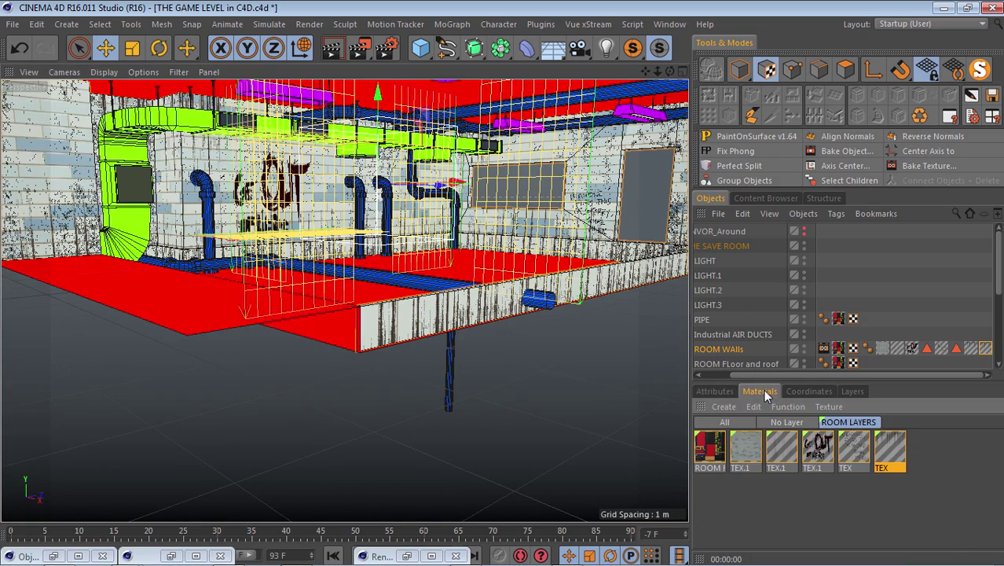
click(824, 349)
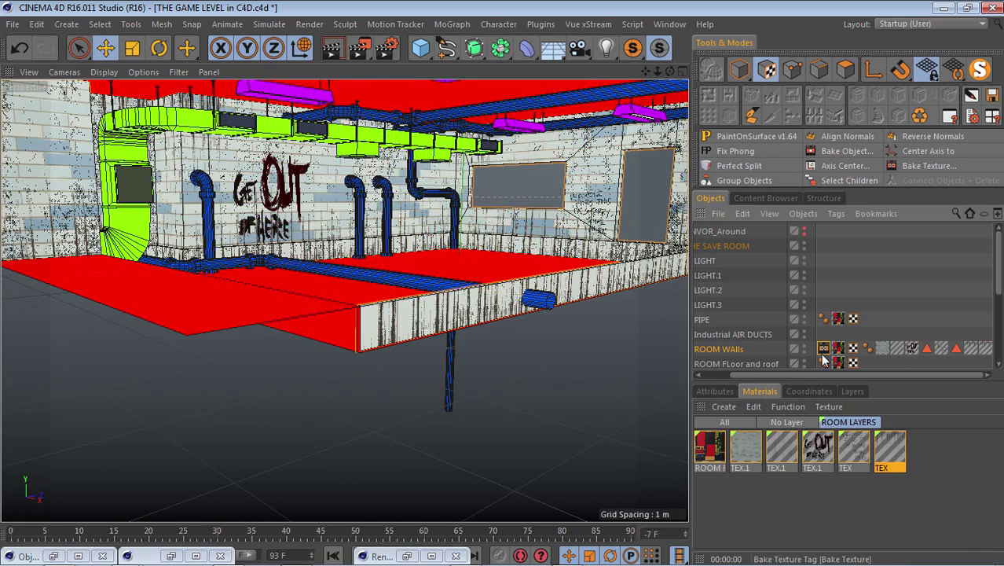
click(714, 392)
drag(995, 478, 995, 460)
click(749, 441)
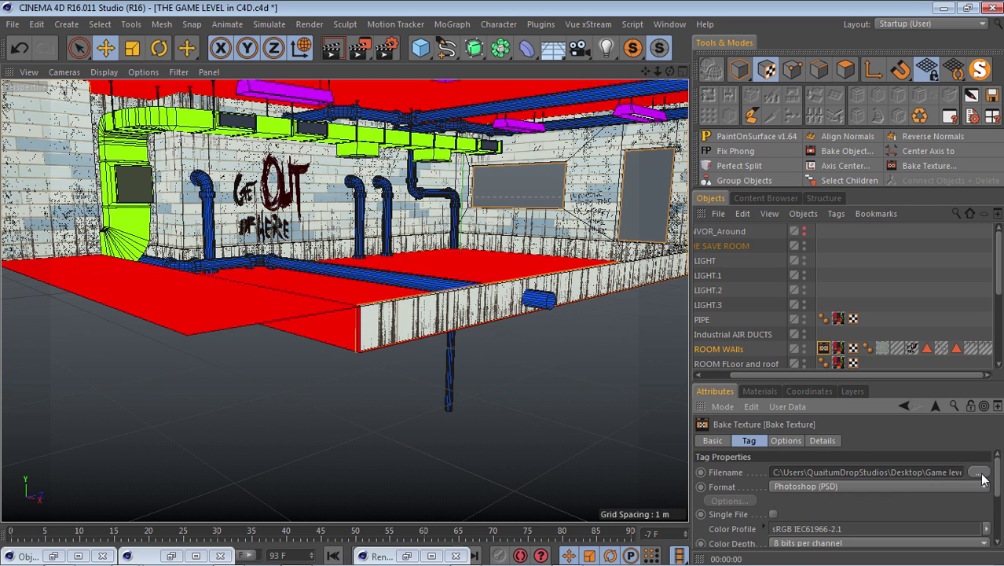
click(978, 472)
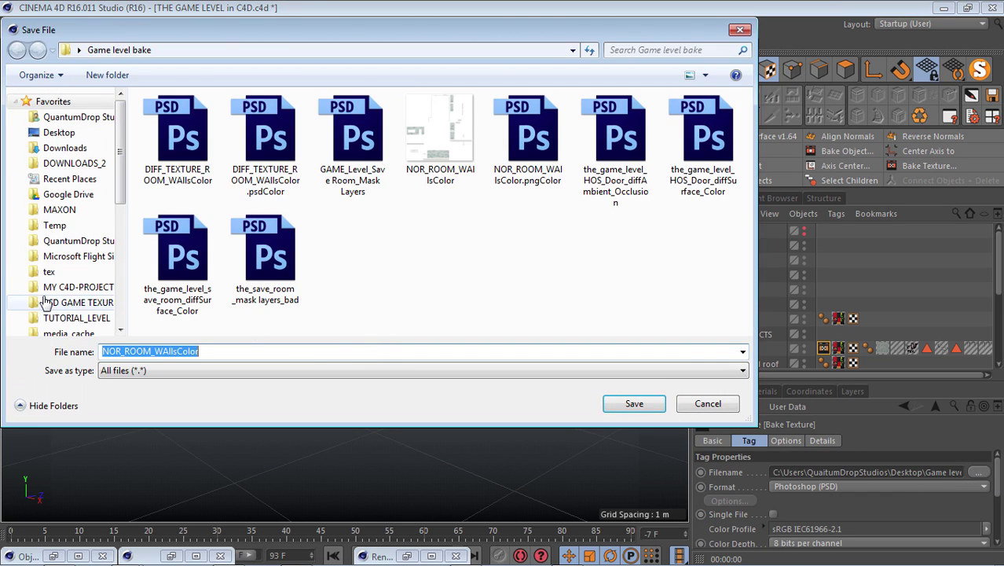
click(174, 149)
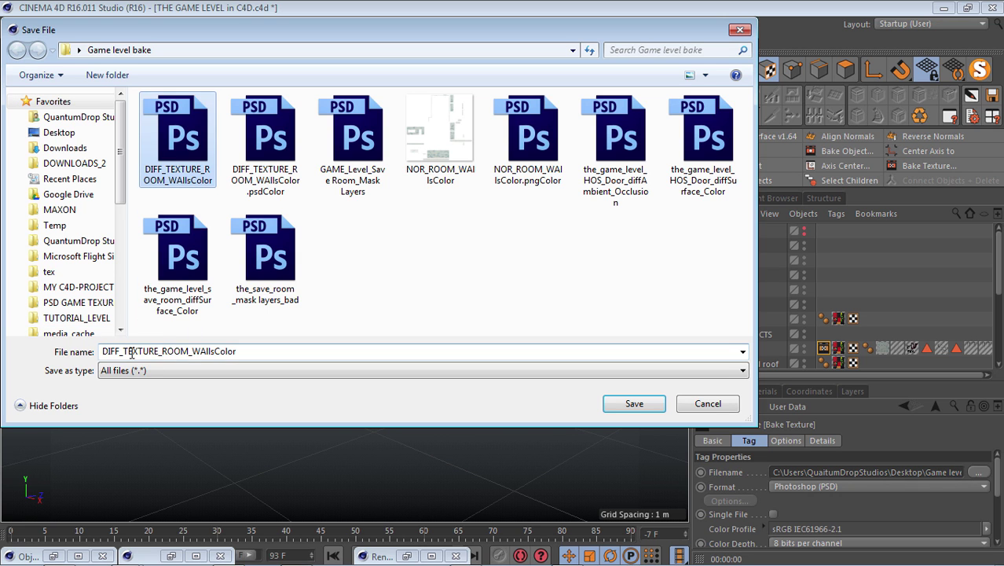
click(635, 403)
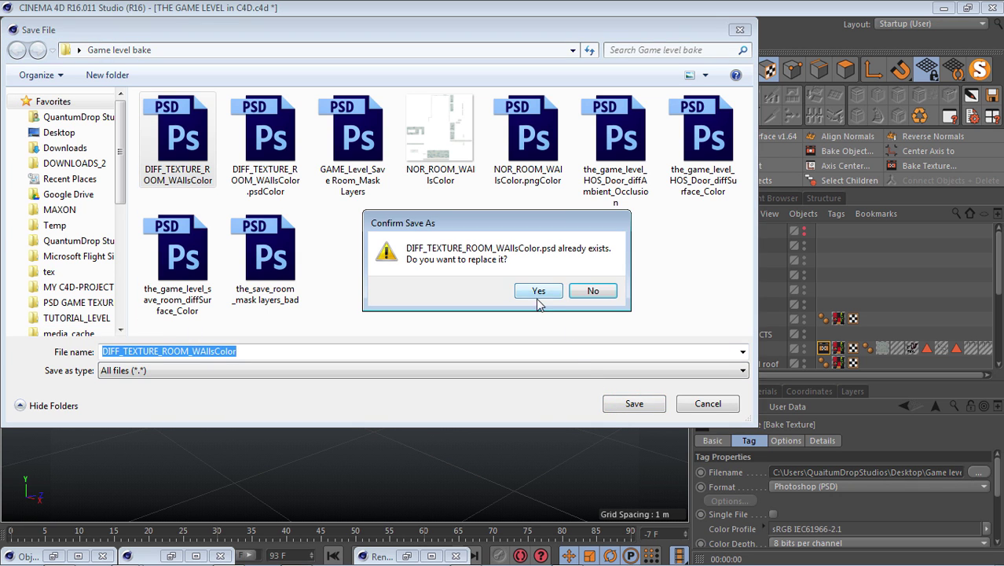
click(539, 304)
mouse_move(1000, 480)
mouse_down()
mouse_move(1000, 525)
mouse_move(1001, 487)
mouse_up()
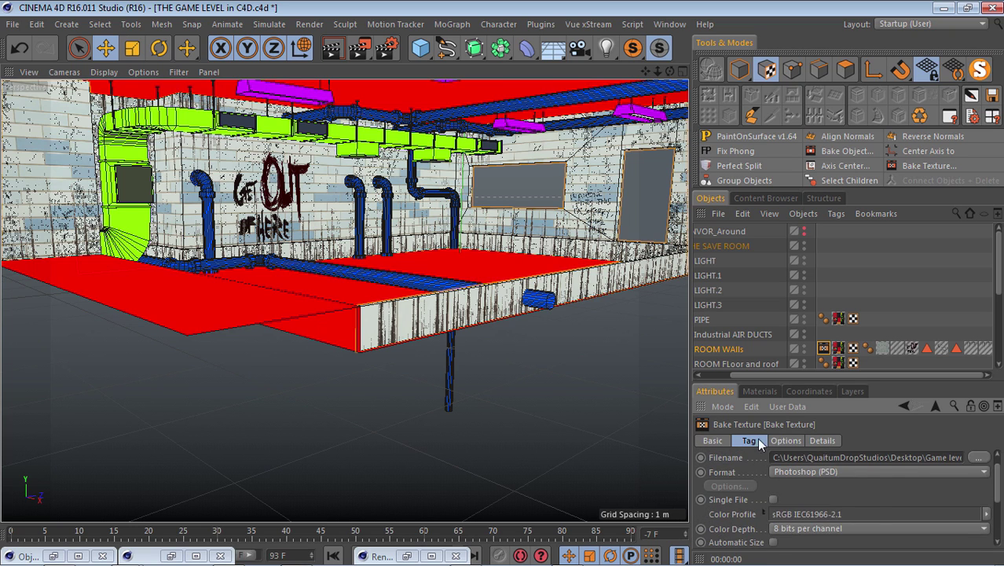
Step: Bake the ROOM WAlls color texture with the Bake Texture tag and minimize the baked preview
click(785, 441)
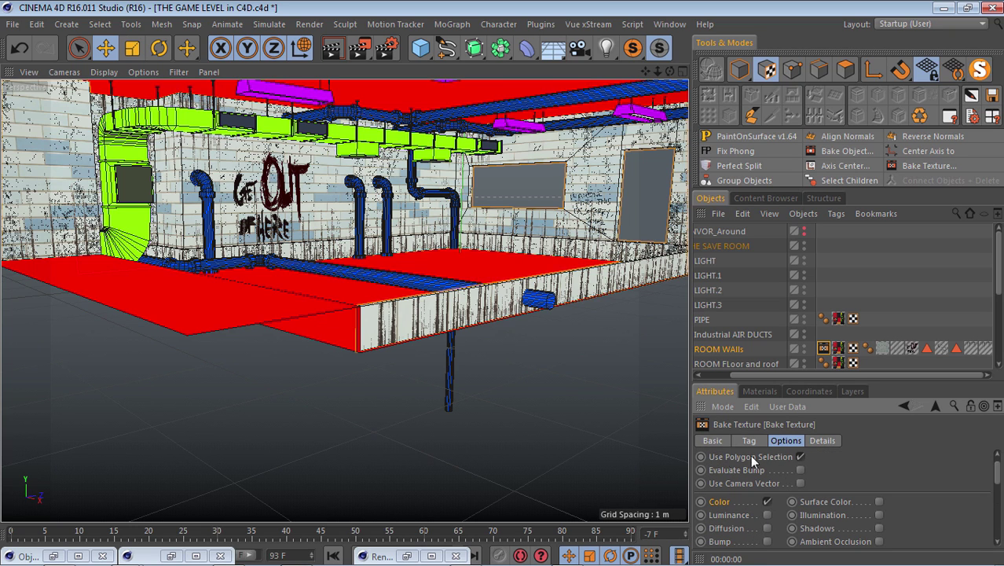
drag(996, 475, 999, 517)
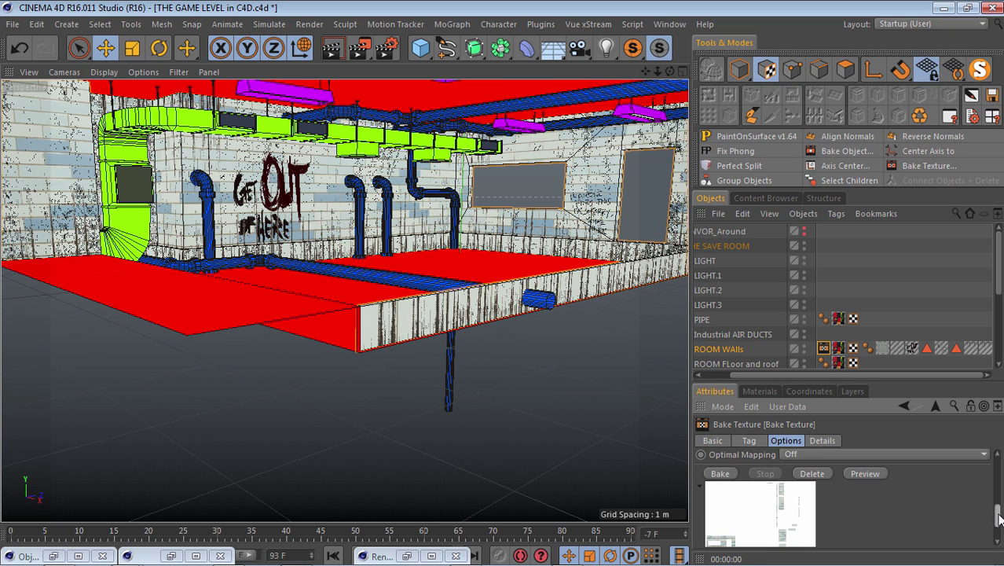
click(720, 475)
click(550, 350)
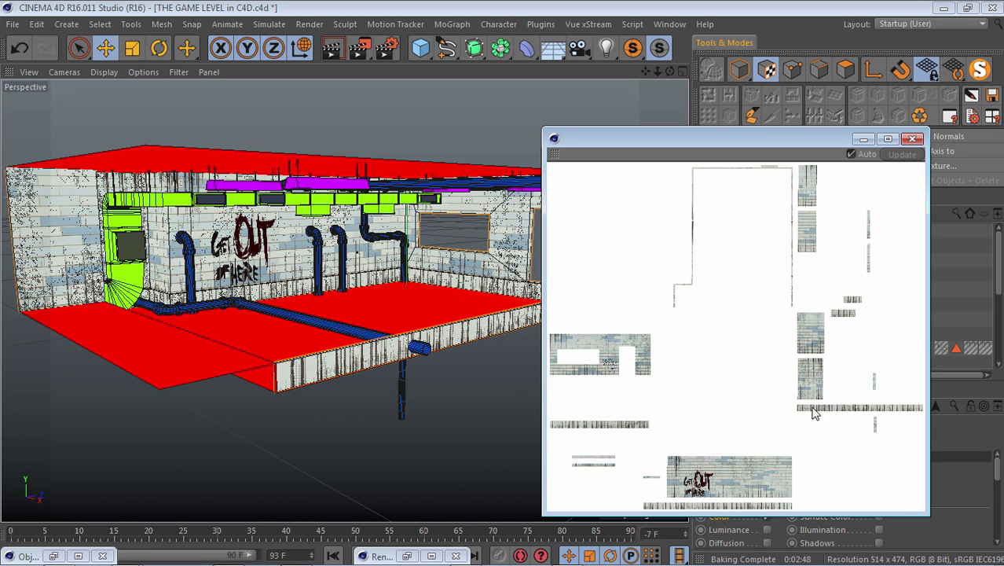
click(864, 139)
drag(848, 374, 818, 375)
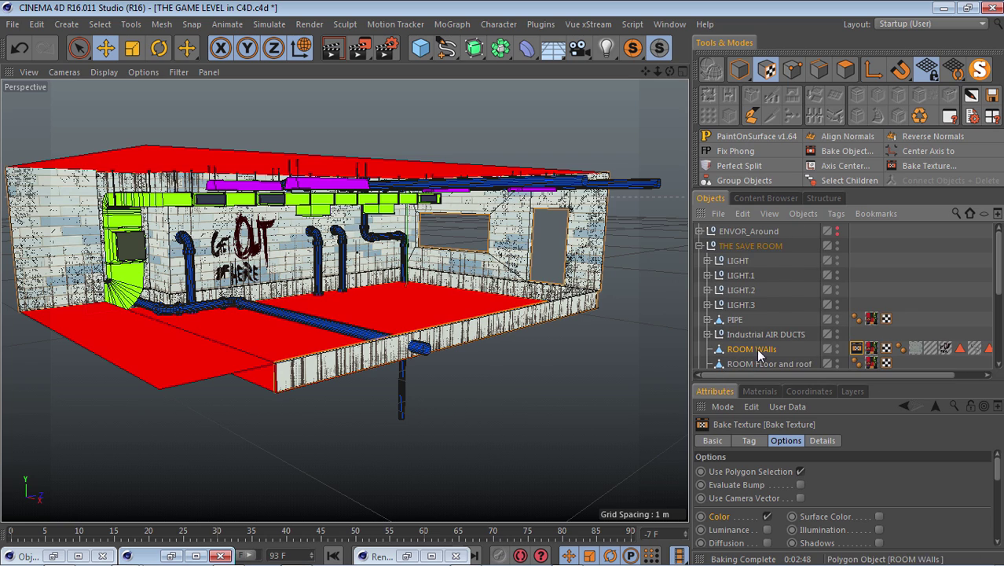
click(759, 391)
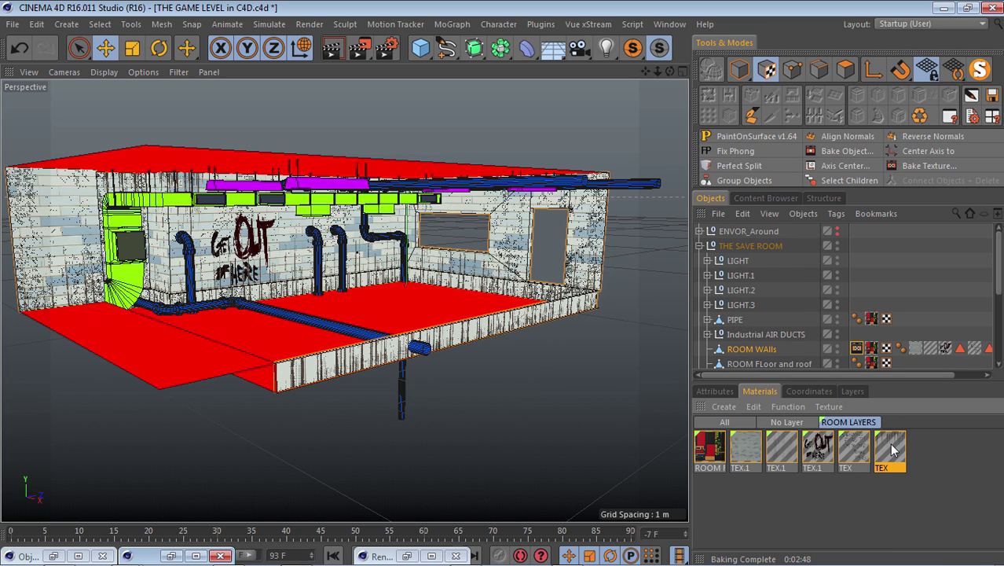
ctrl+drag(740, 351, 744, 342)
click(753, 363)
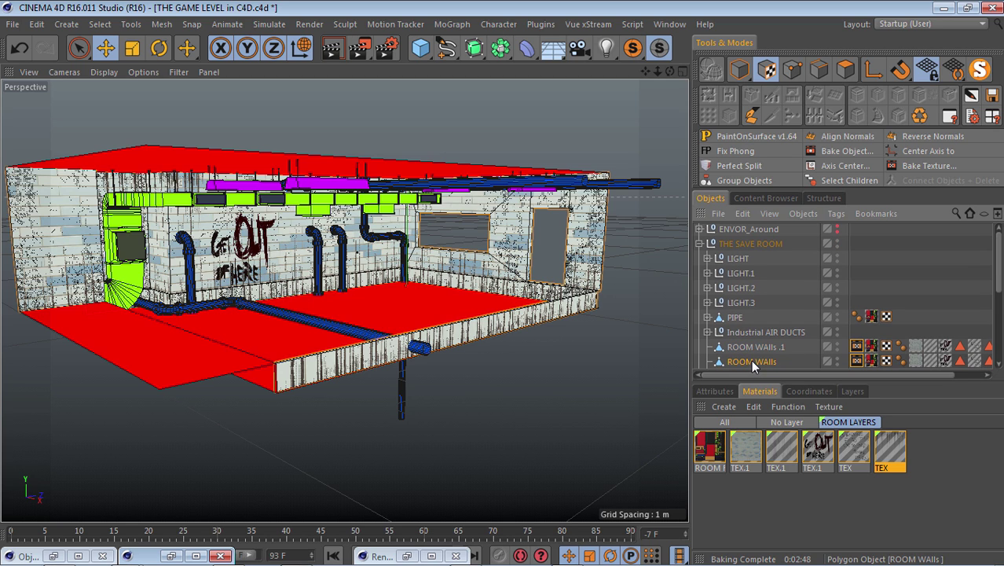
key(ctrl+z)
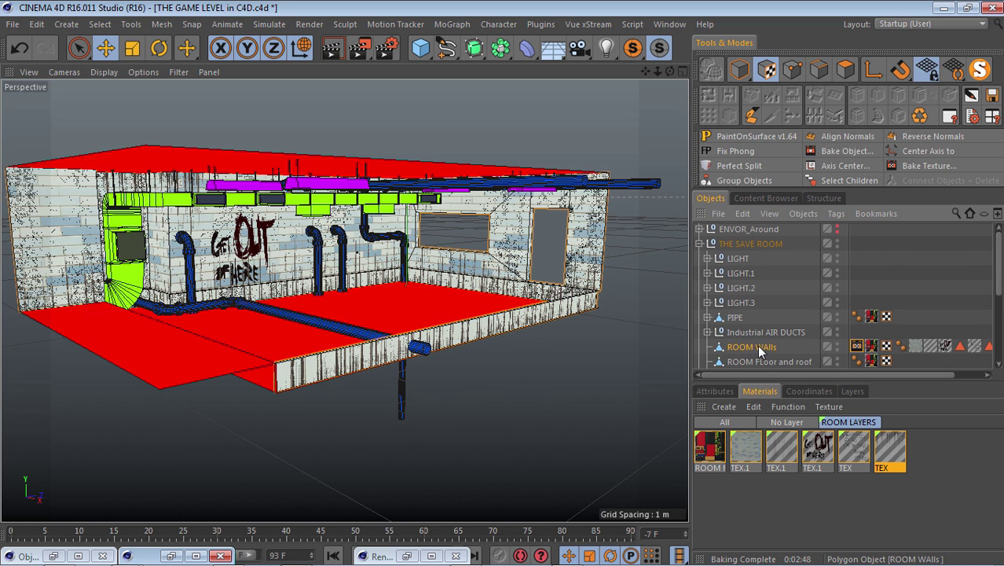
Step: Copy ROOM WAlls with its layered texture tags into THE SAVE ROOM_back up group and collapse that group
scroll(757, 345, down, 3)
scroll(752, 358, down, 4)
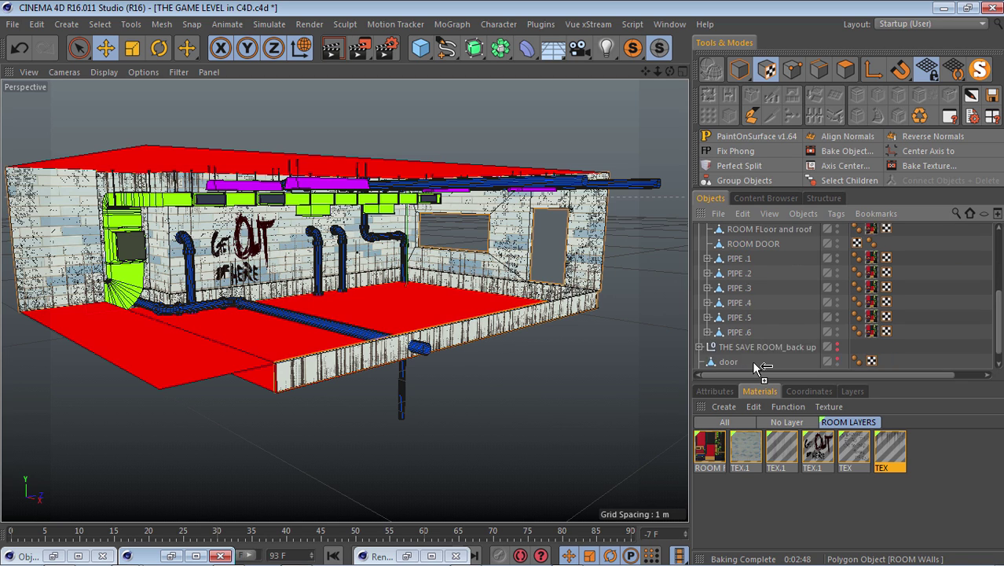
click(753, 331)
click(700, 331)
scroll(760, 342, up, 5)
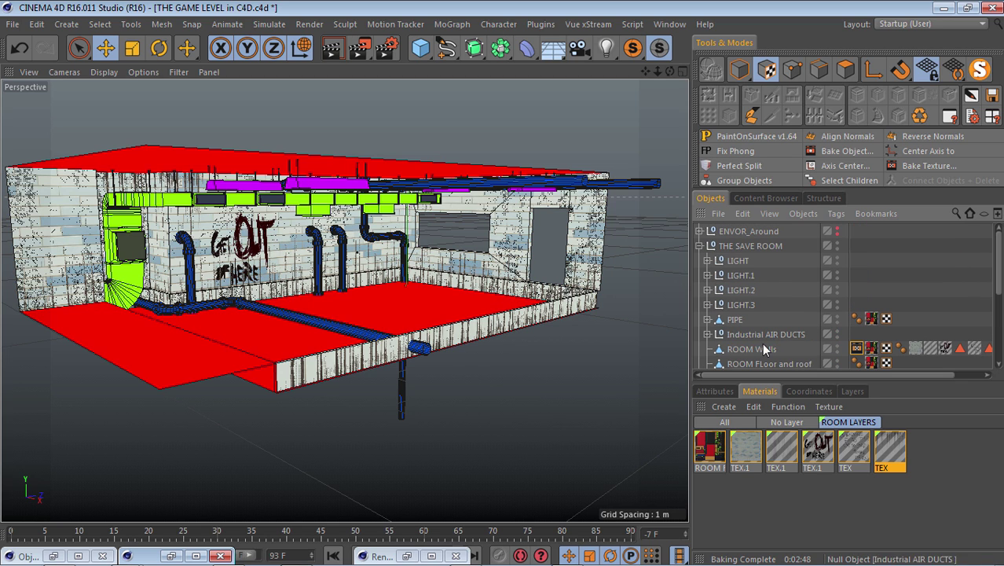
Step: Delete all the layered decal texture tags and their selection tags from the original ROOM WAlls object
click(759, 348)
drag(807, 375, 837, 380)
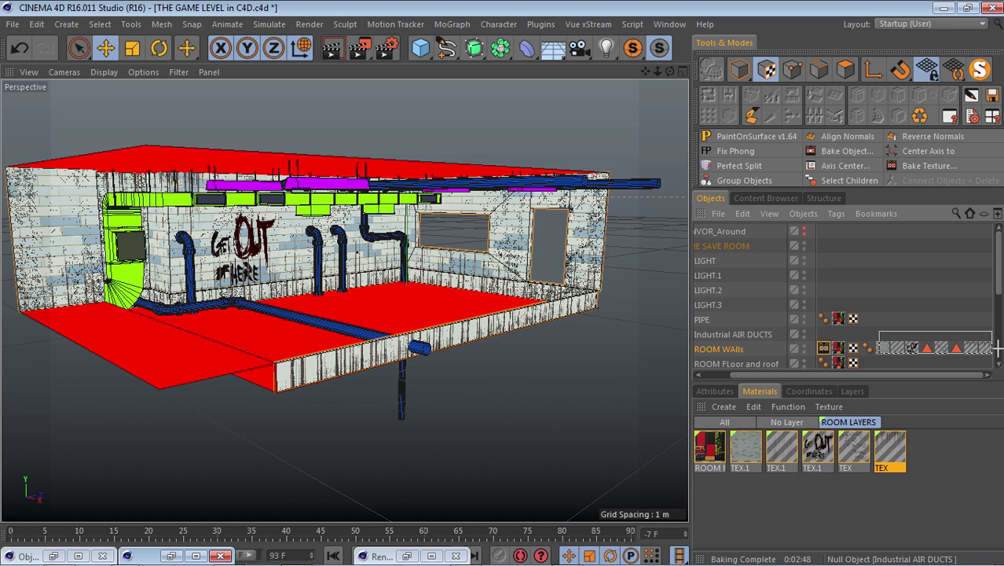
drag(998, 349, 999, 356)
key(Delete)
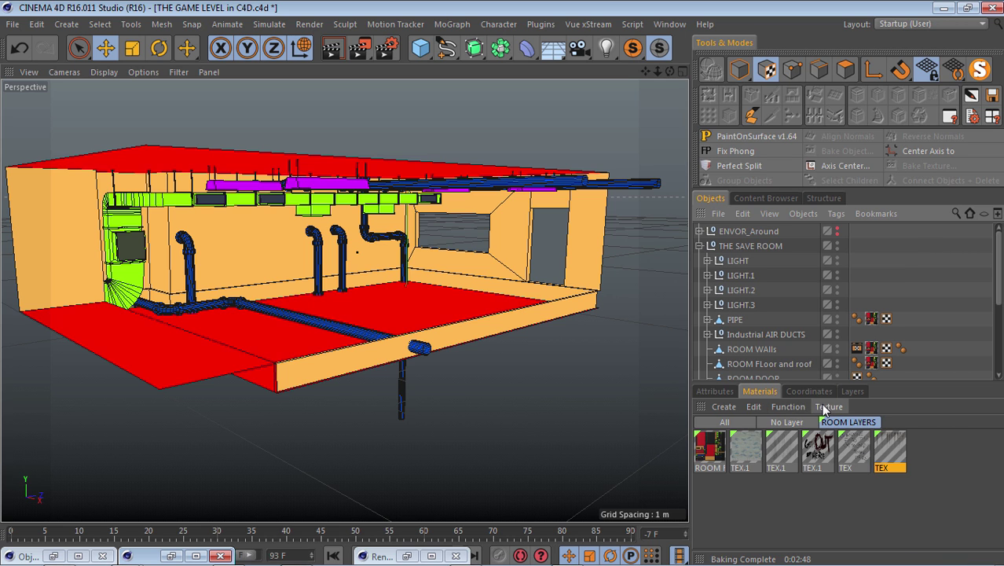
Step: Duplicate the leaking TEX material and open the copy's Color channel image for replacement
ctrl+drag(893, 443, 909, 443)
double_click(917, 442)
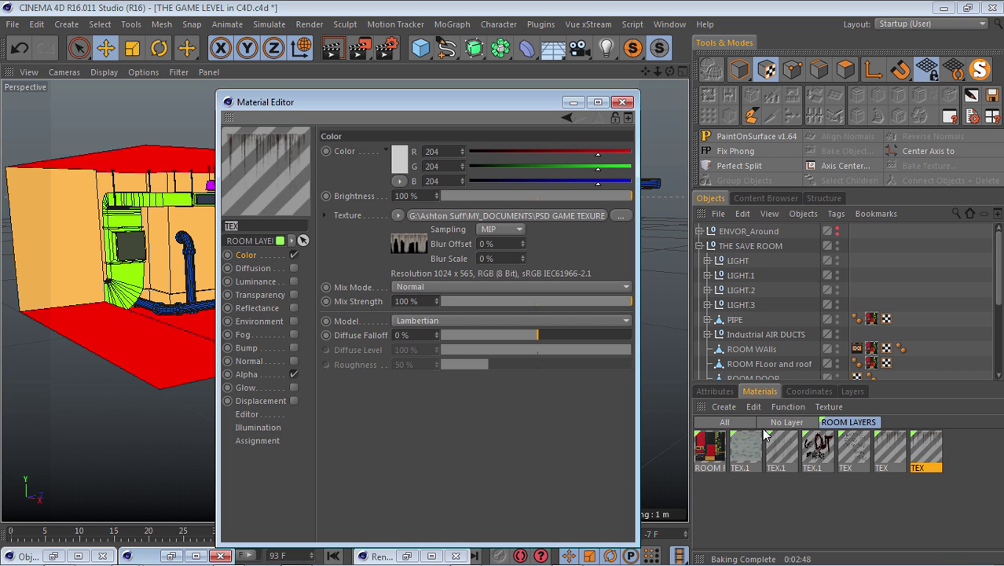
click(619, 216)
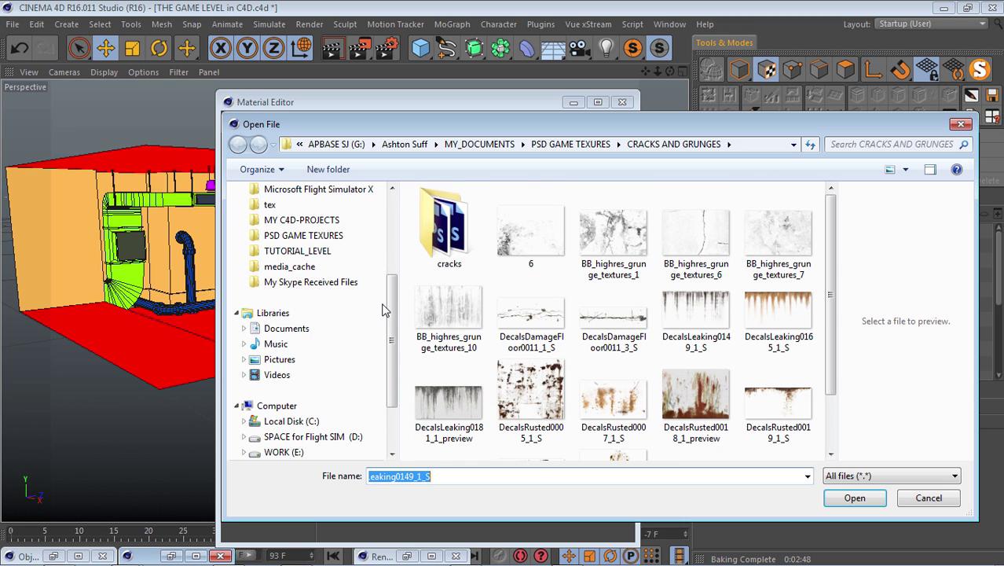
Step: Add the desktop folder Game level bake to the file dialog's favorites and open it
scroll(383, 309, up, 2)
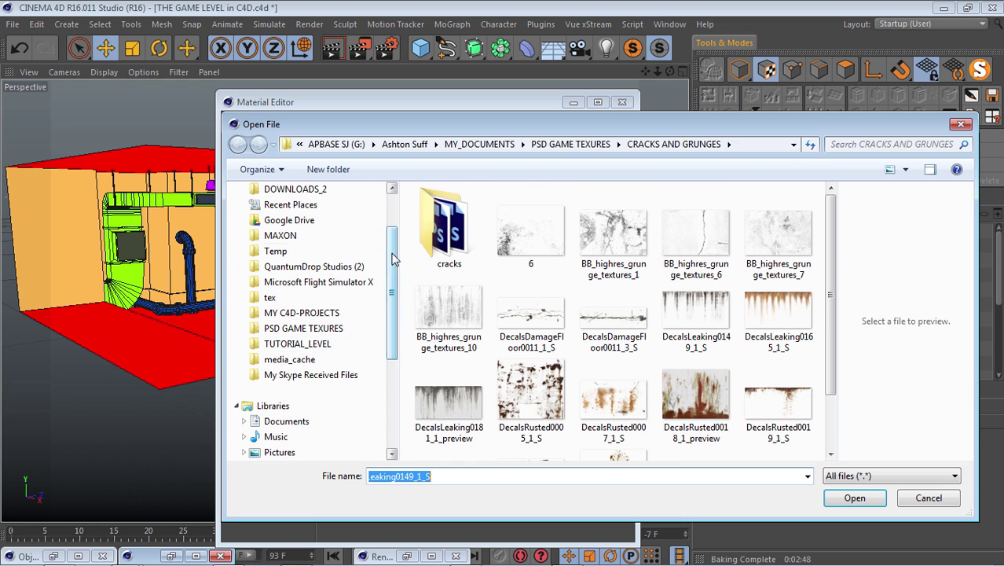
scroll(393, 259, up, 2)
click(275, 226)
click(477, 326)
scroll(295, 453, down, 1)
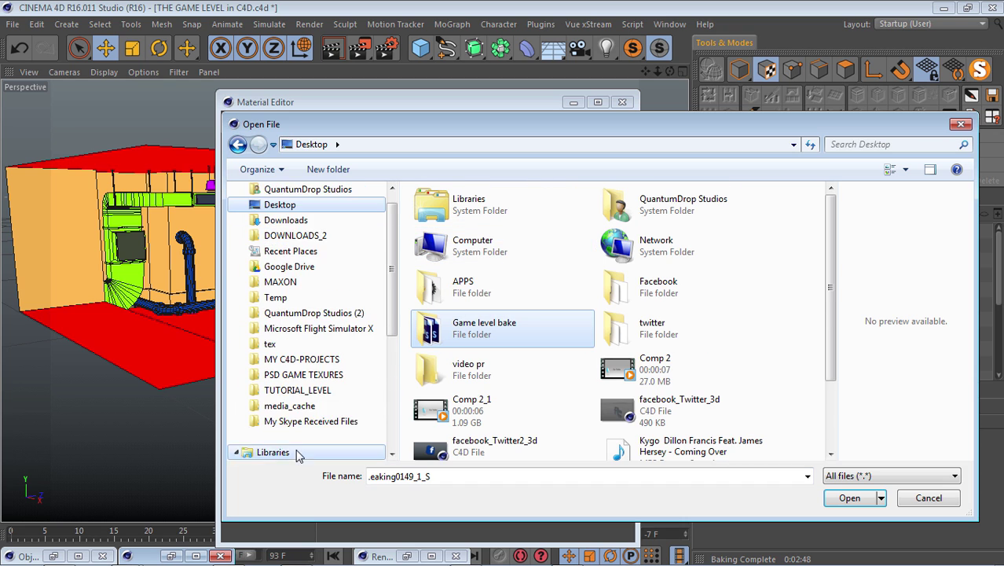
drag(296, 450, 304, 415)
click(307, 422)
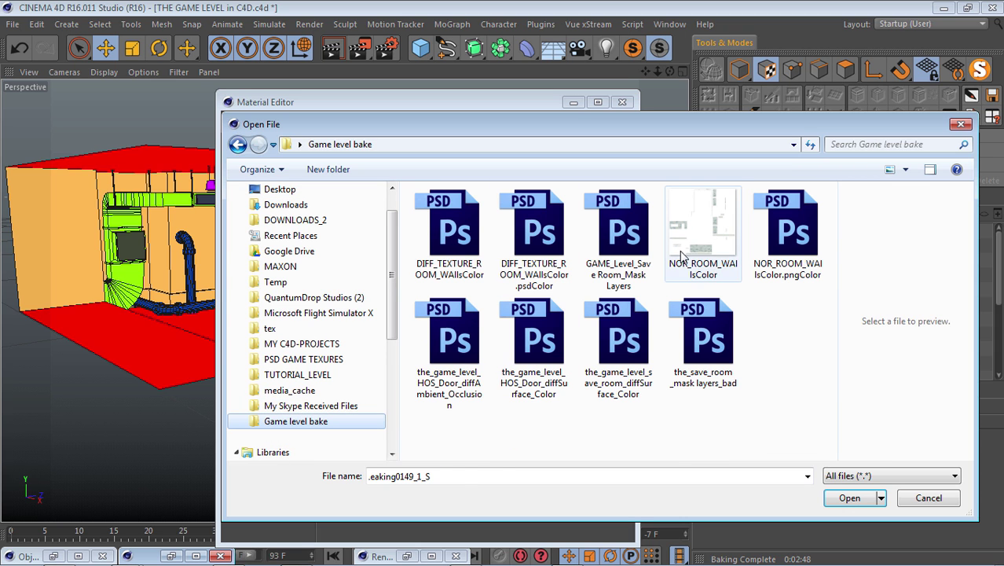
Step: Load DIFF_TEXTURE_ROOM_WAllsColor as the copied TEX material's Color image without copying the file into the project
click(680, 256)
double_click(448, 232)
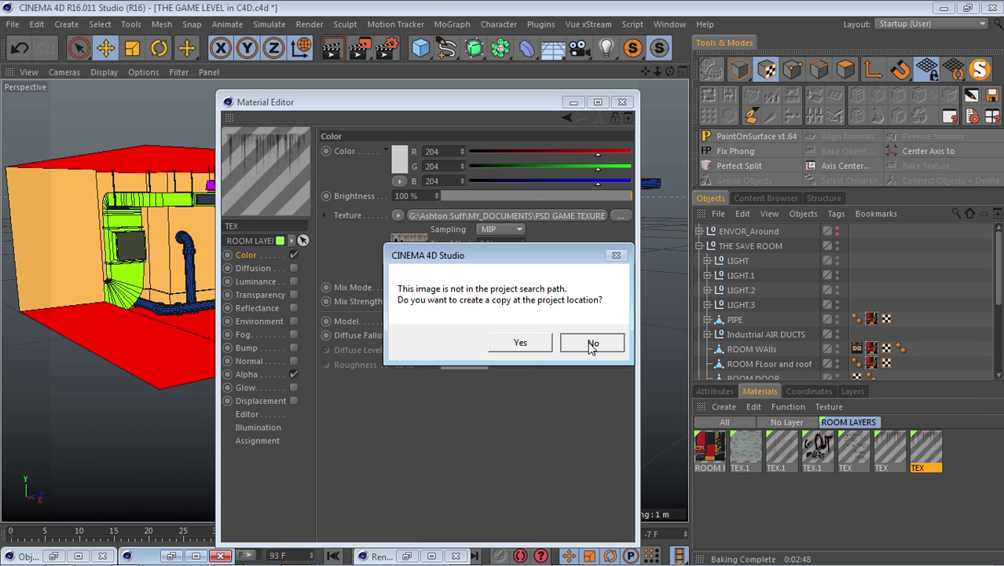
click(592, 343)
Step: Disable the copied TEX material's Alpha channel, close its editor, and replace the ROOM WAlls texture with this material
click(246, 375)
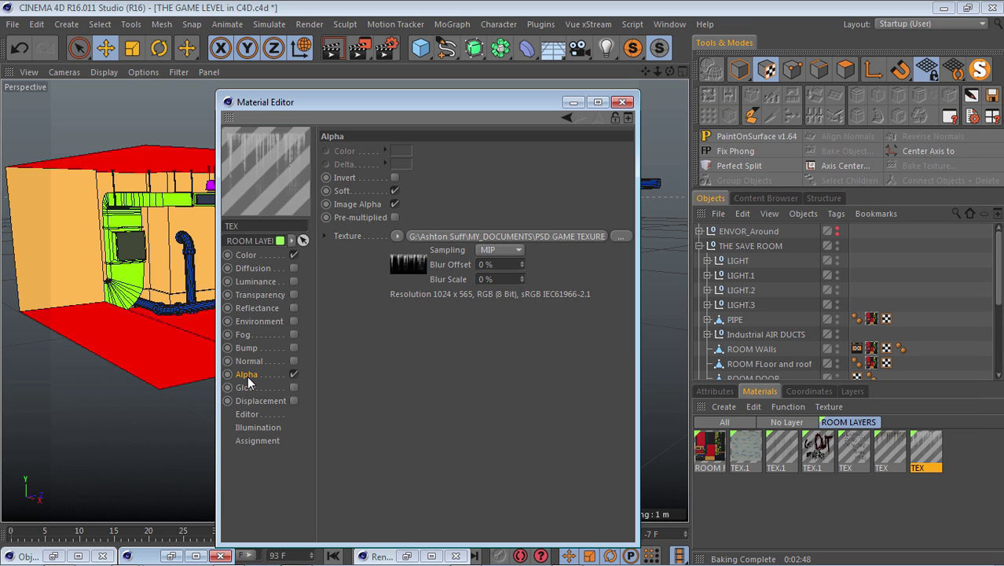
click(292, 373)
click(622, 103)
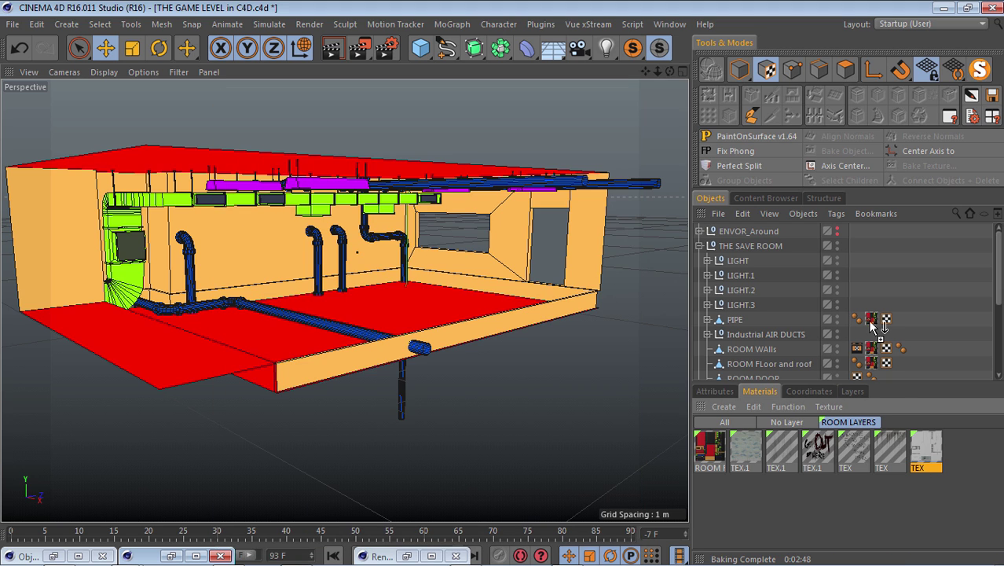
click(870, 350)
scroll(53, 216, up, 5)
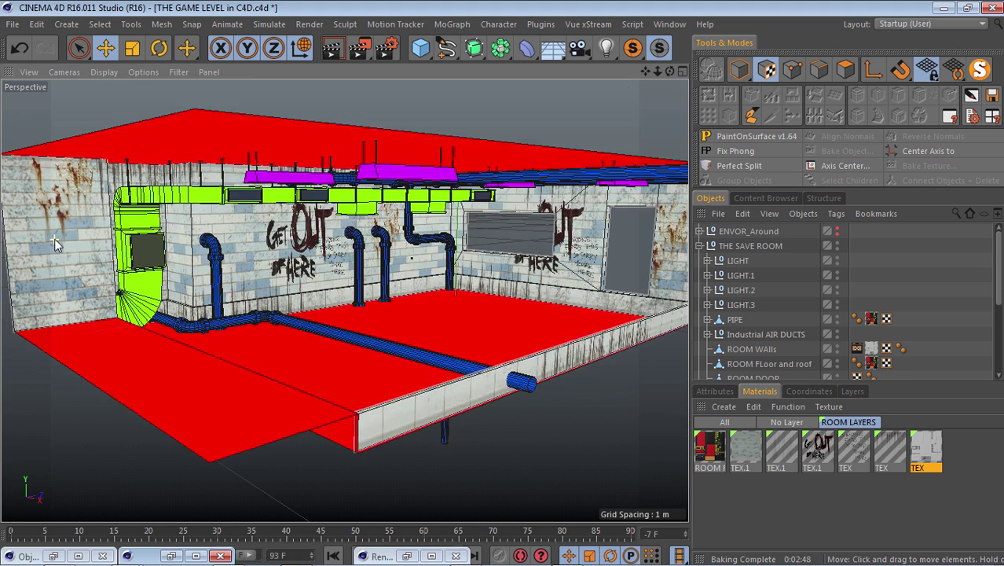
Step: Choose a texture preview size for the baked TEX material's viewport display, return to its Color channel, and minimize the editor
double_click(926, 450)
click(247, 415)
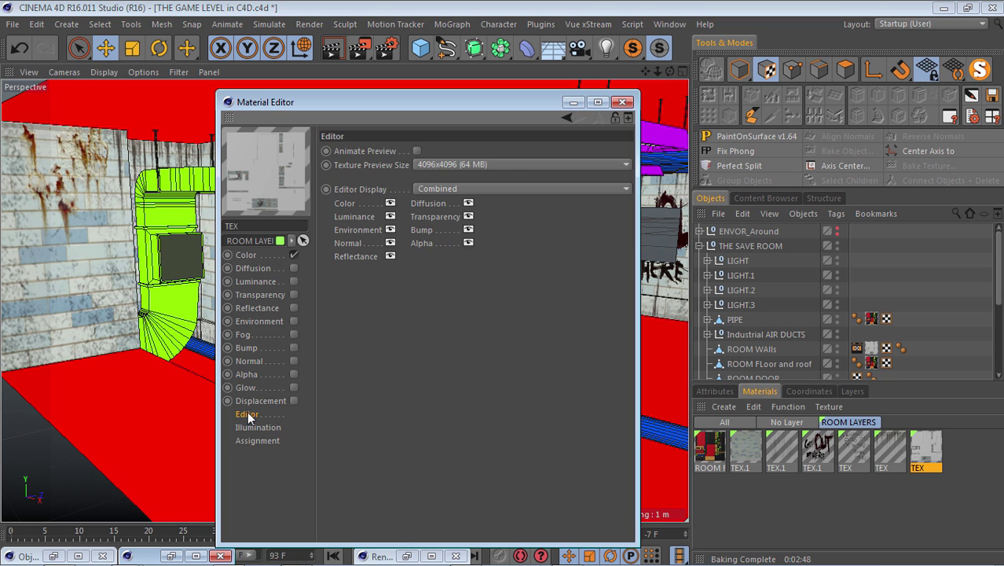
click(496, 165)
click(474, 298)
click(245, 256)
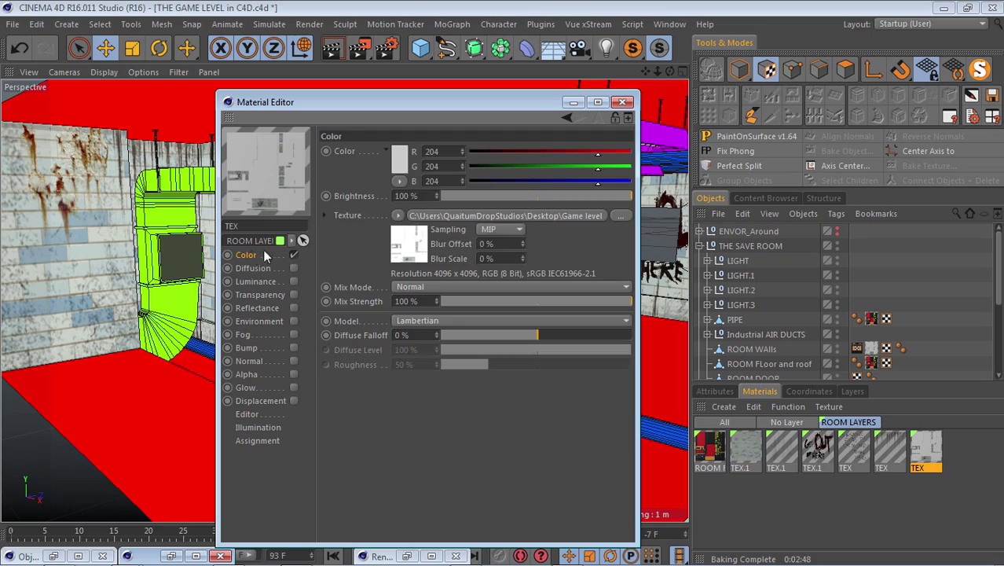
click(576, 103)
Step: Examine the baked wall texture on the room's back, side and outer walls, including the rust and graffiti decals
scroll(167, 231, down, 5)
scroll(556, 226, up, 6)
scroll(500, 286, down, 5)
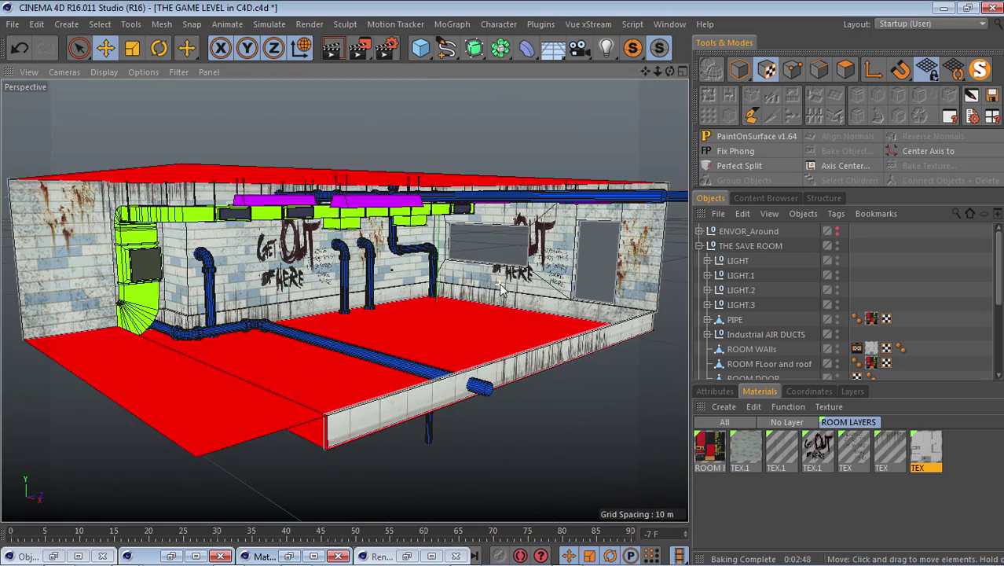
scroll(651, 235, up, 5)
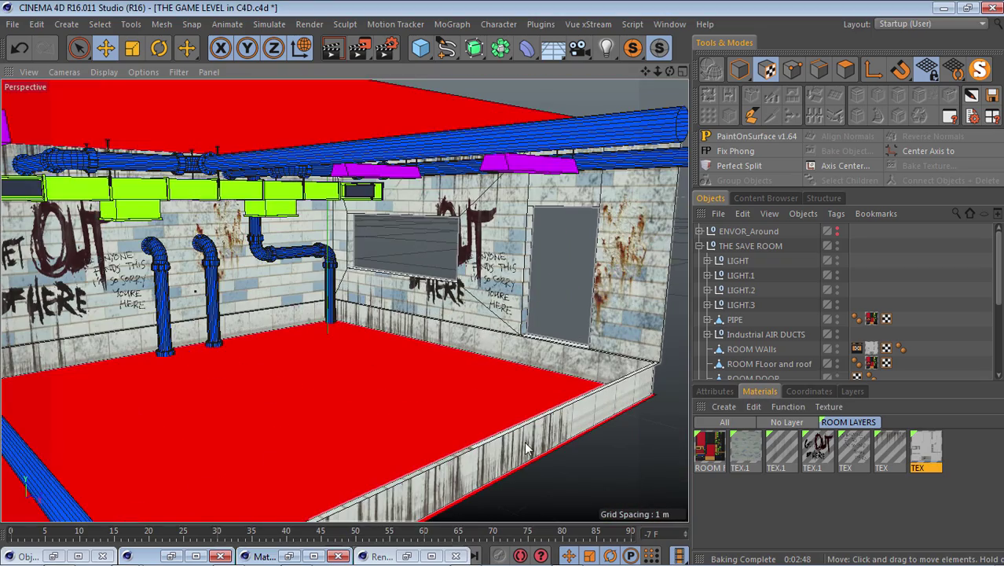
scroll(606, 335, up, 3)
scroll(749, 332, down, 3)
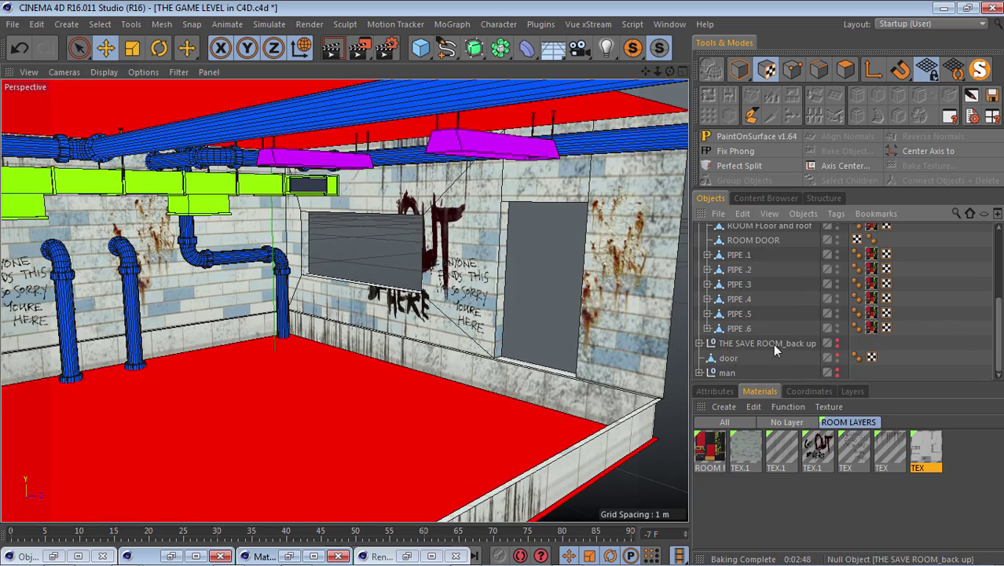
scroll(549, 252, down, 8)
scroll(208, 218, up, 7)
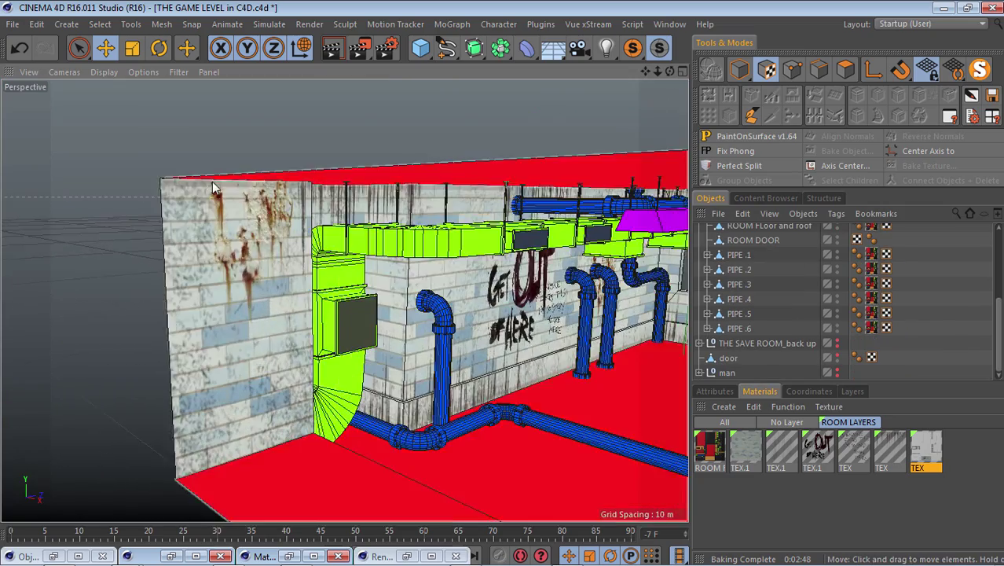
scroll(212, 188, down, 6)
scroll(418, 272, up, 7)
scroll(339, 273, down, 5)
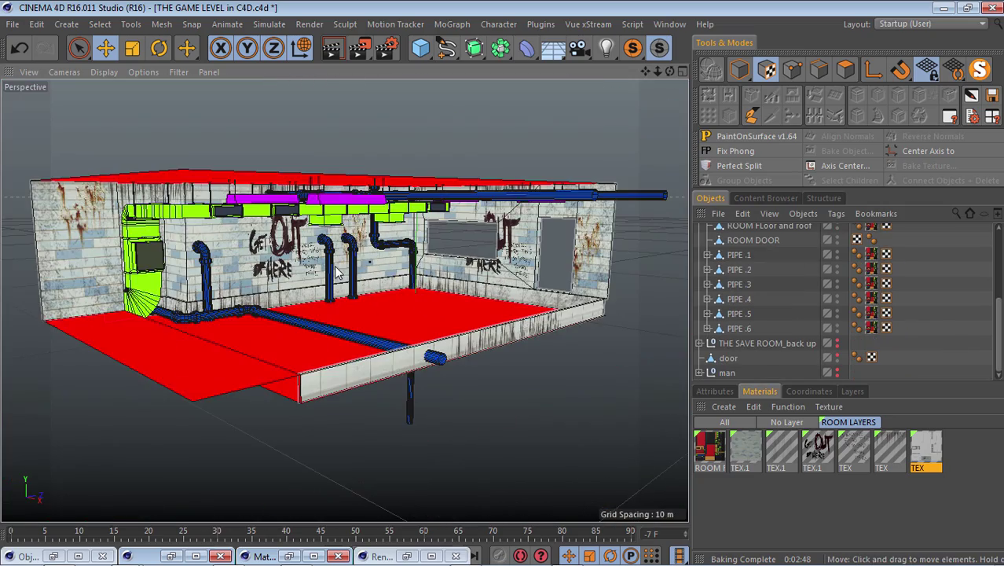
scroll(336, 271, up, 4)
Step: Replace the TEX material's Color image with DIFF_TEXTURE_ROOM_WAllsColor.psdColor without copying it into the project, and close the editor
double_click(929, 448)
click(620, 220)
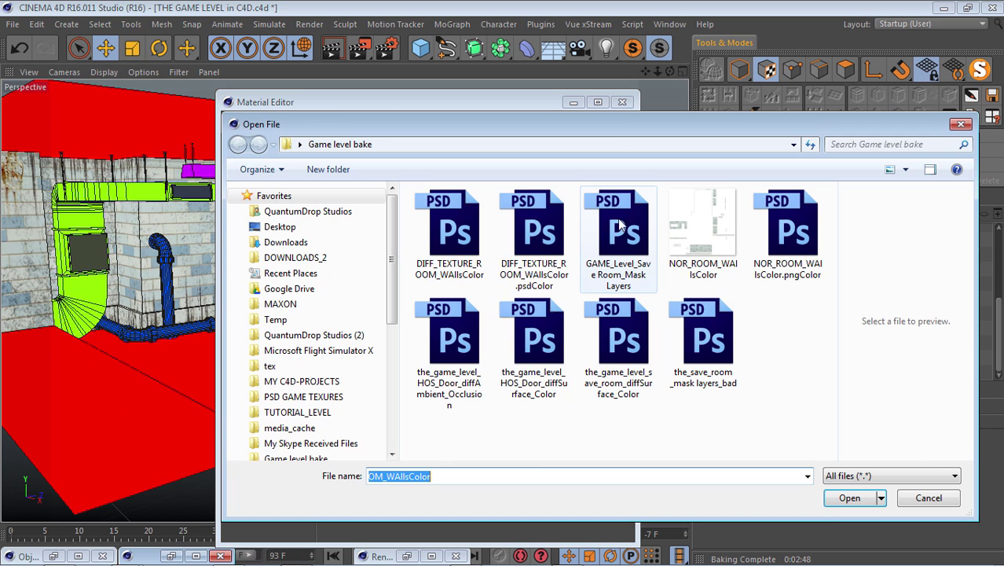
click(522, 237)
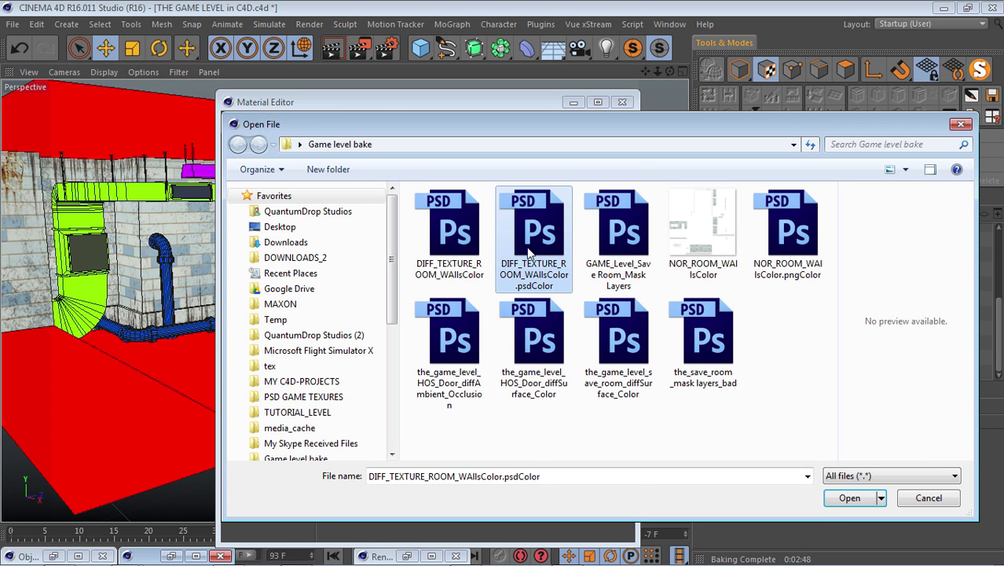
click(849, 497)
click(597, 342)
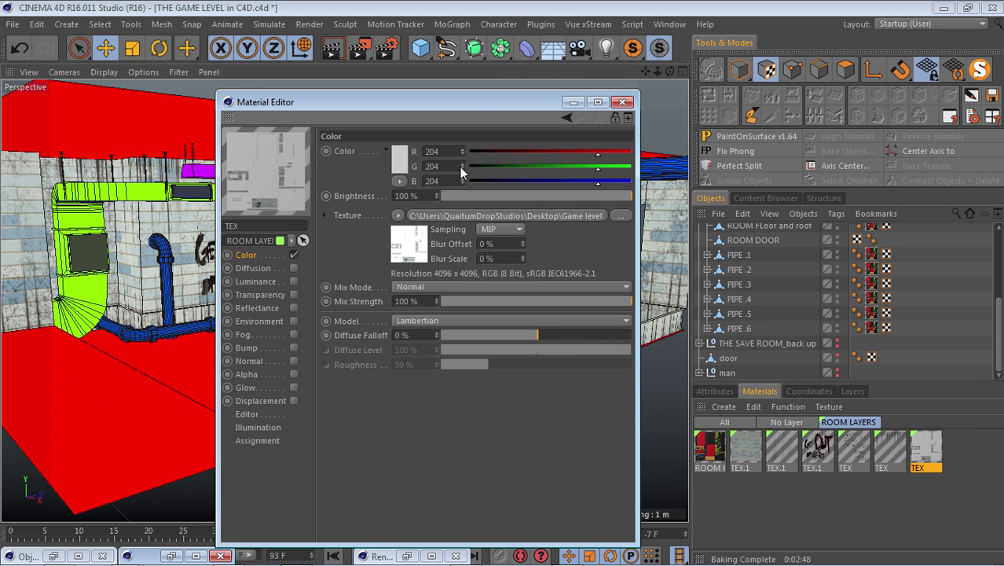
click(395, 233)
click(351, 261)
click(621, 104)
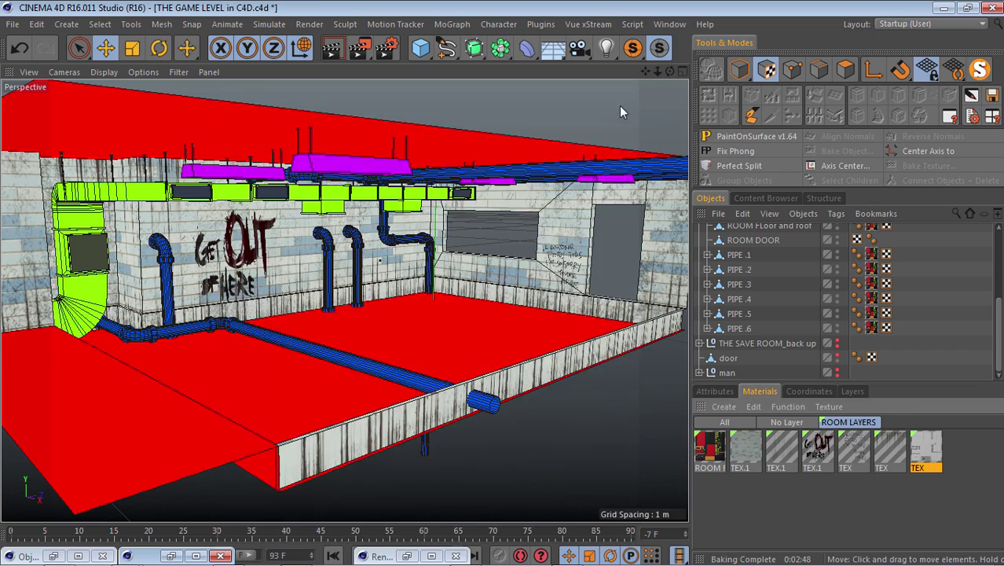
Step: Inspect the replaced wall texture from several angles, checking the graffiti, leak streaks and brick pattern around the room
scroll(566, 250, up, 6)
scroll(507, 255, down, 2)
scroll(507, 258, down, 5)
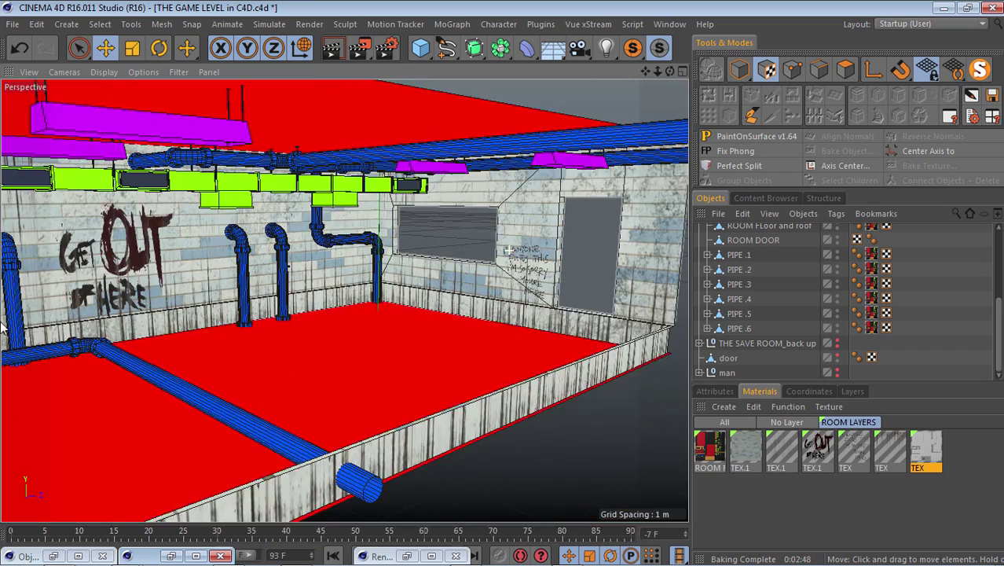
scroll(196, 216, down, 4)
scroll(94, 235, up, 6)
drag(669, 71, 786, 114)
alt+drag(343, 300, 264, 153)
scroll(497, 184, down, 5)
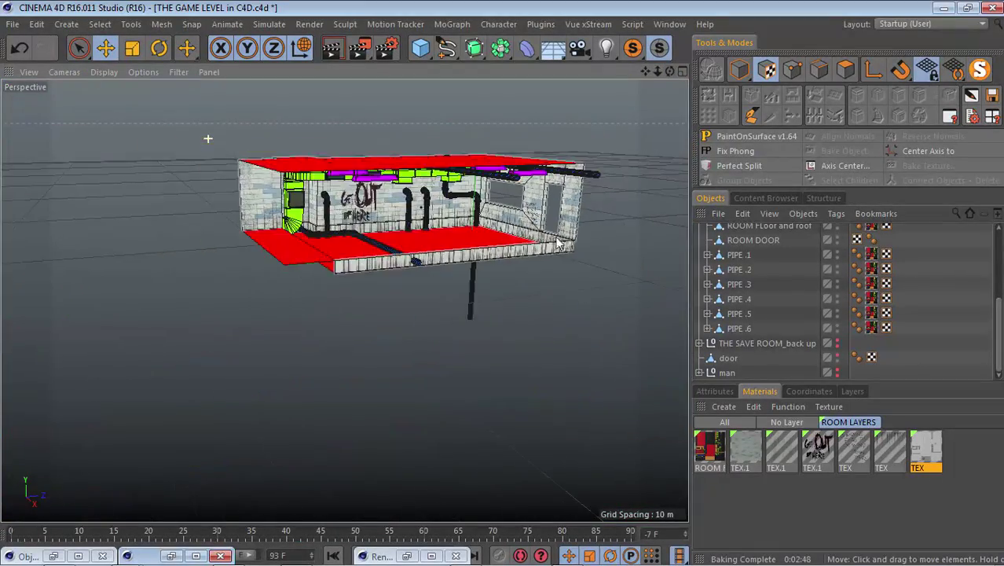
scroll(497, 184, up, 6)
drag(671, 73, 613, 59)
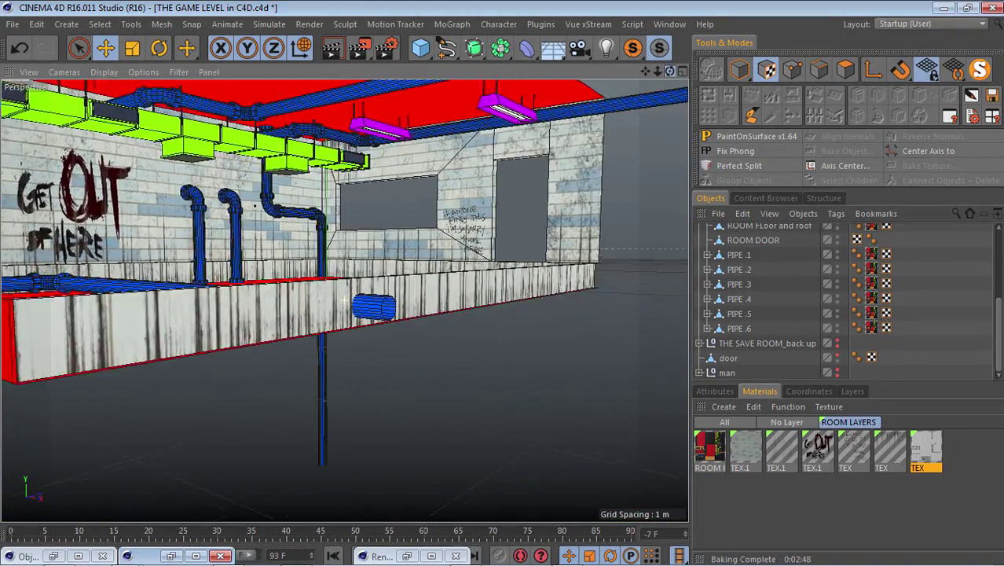
scroll(542, 236, down, 6)
scroll(335, 144, up, 4)
scroll(408, 260, up, 6)
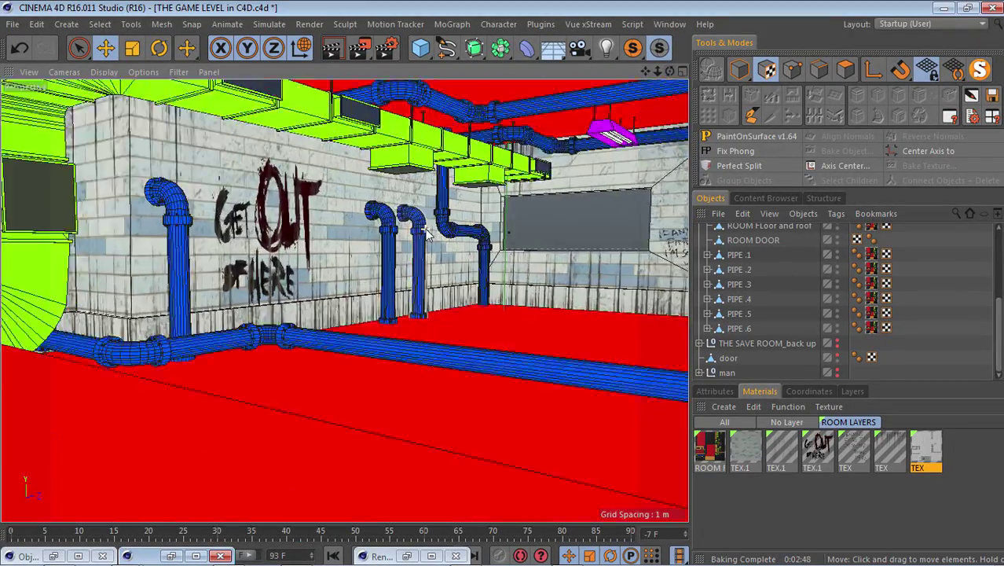
scroll(408, 260, down, 7)
alt+right_drag(481, 251, 560, 236)
drag(670, 71, 646, 67)
scroll(78, 307, up, 3)
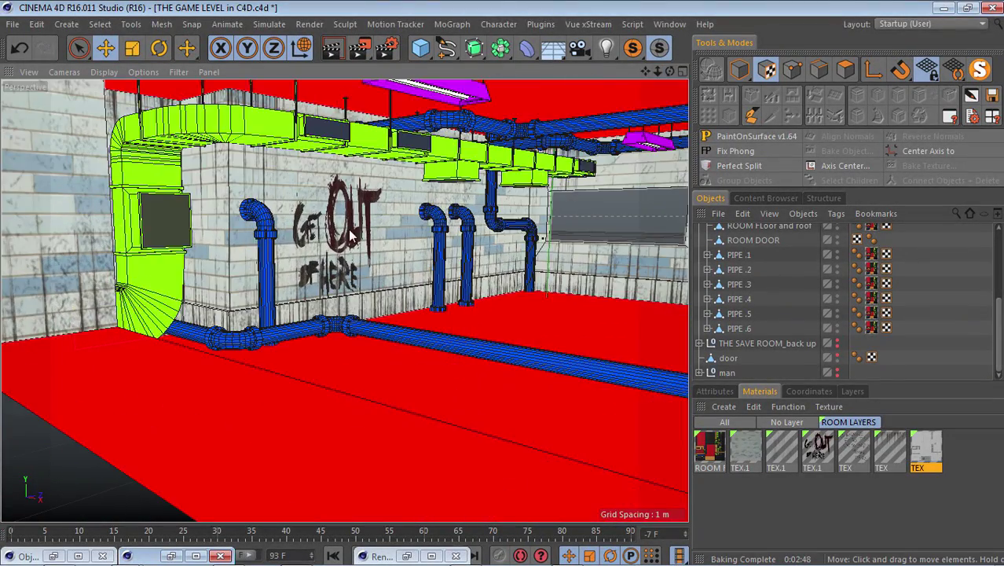